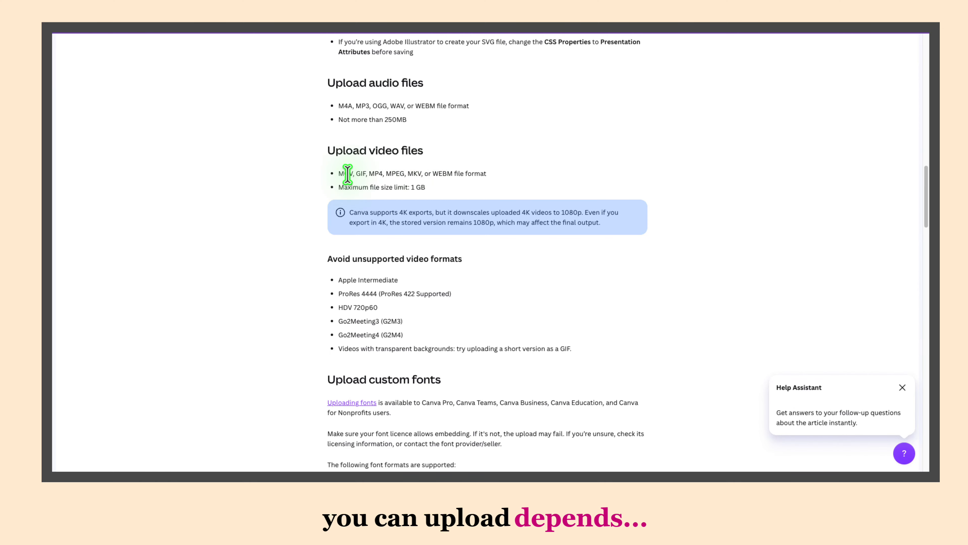
Step: Read the supported video formats and maximum file size in the upload requirements, and look through the uploaded videos
drag(338, 186, 348, 187)
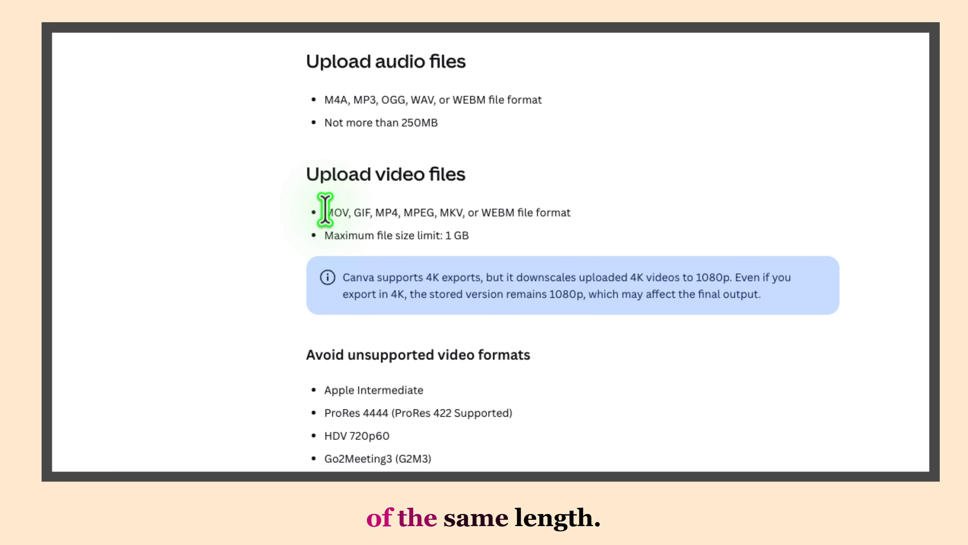
drag(324, 210, 587, 217)
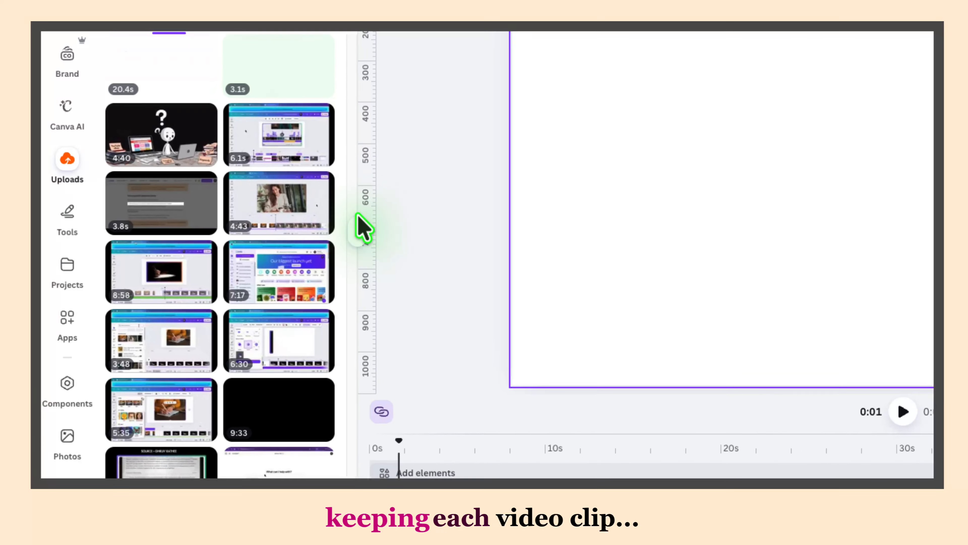
scroll(411, 359, down, 2)
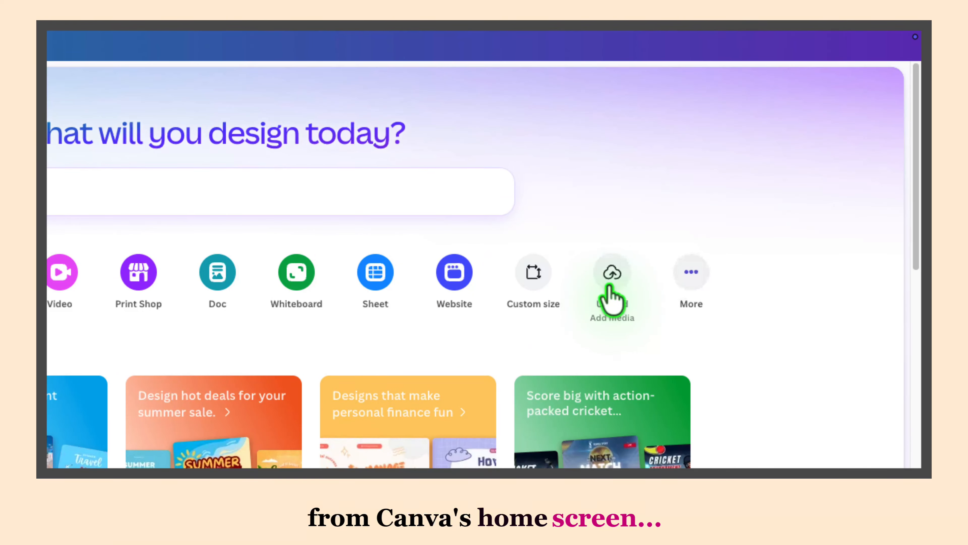
Step: Check the supported image, video, file and folder formats in the home screen's media upload dialog
click(736, 121)
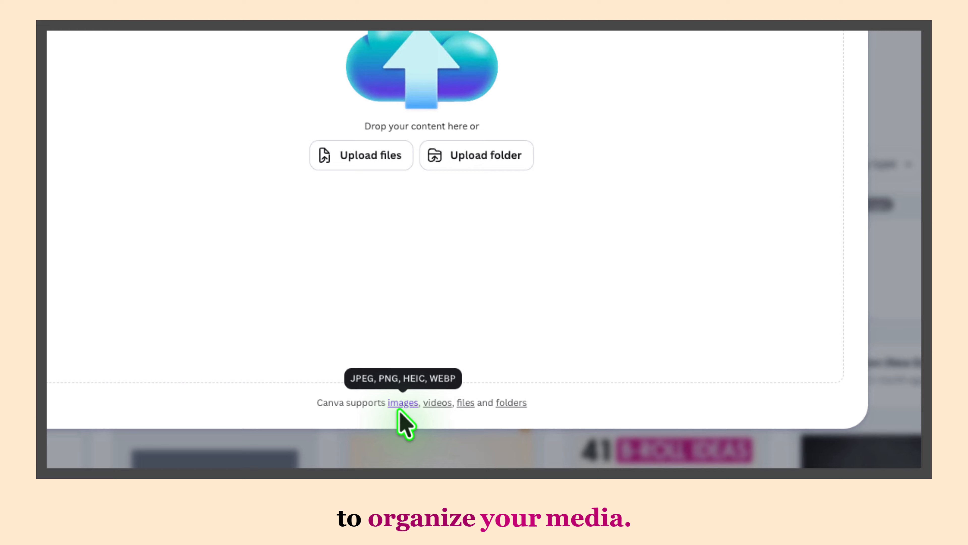
mouse_move(432, 405)
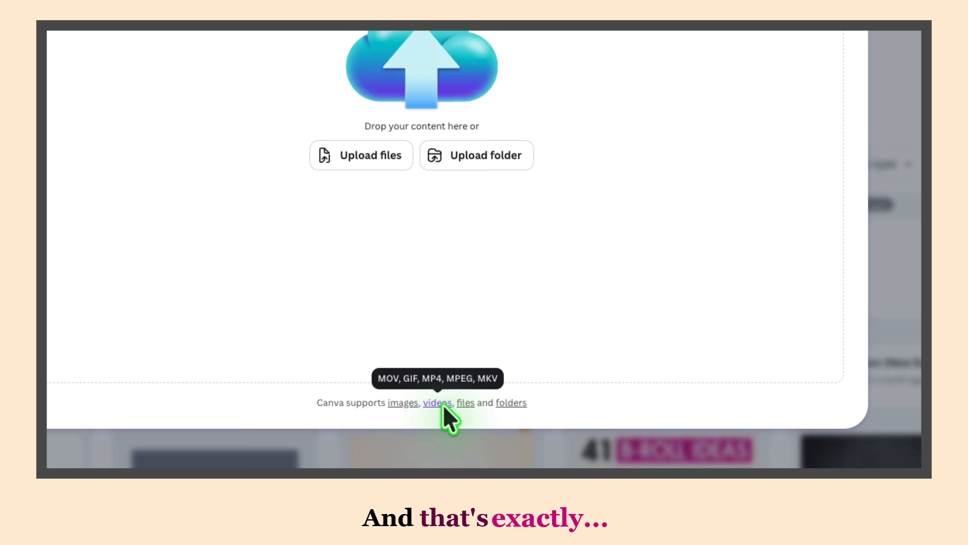
mouse_move(461, 407)
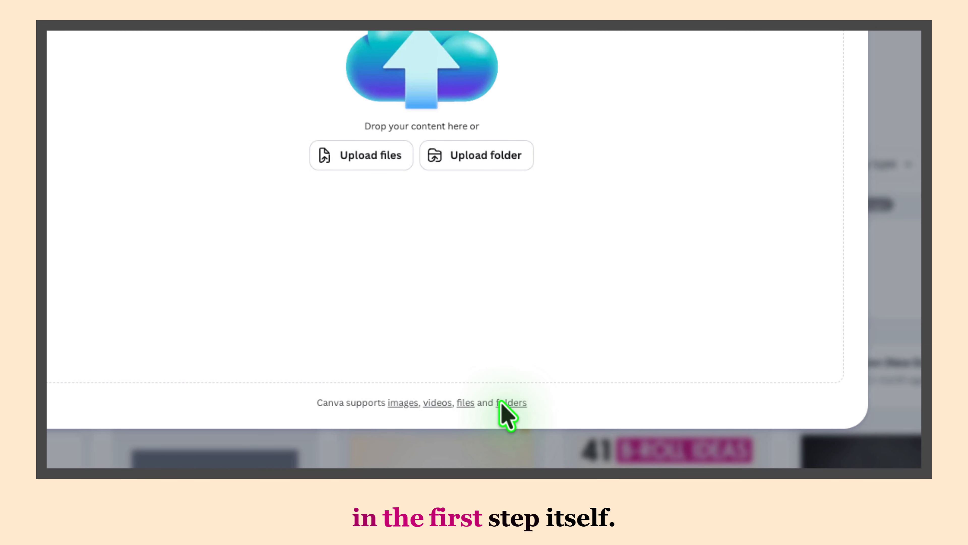
mouse_move(511, 402)
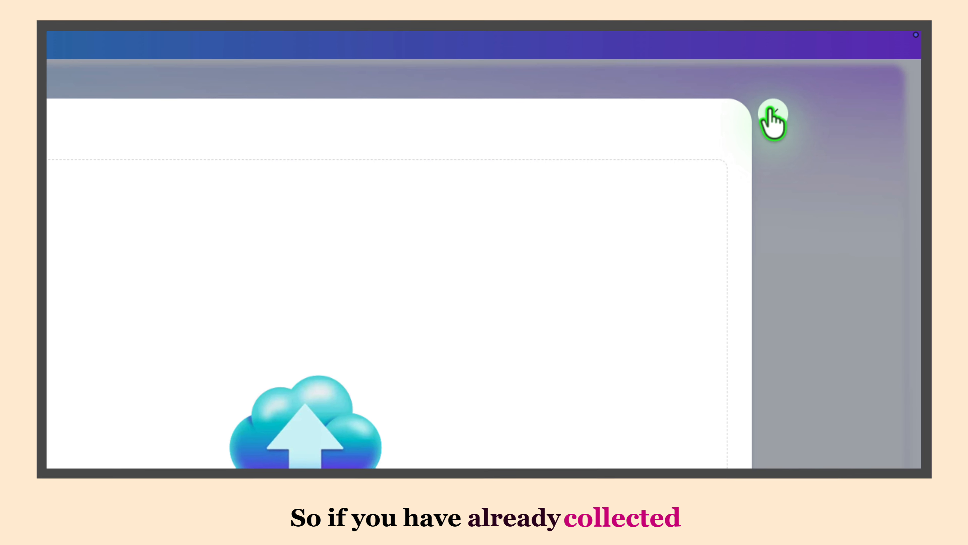
click(772, 120)
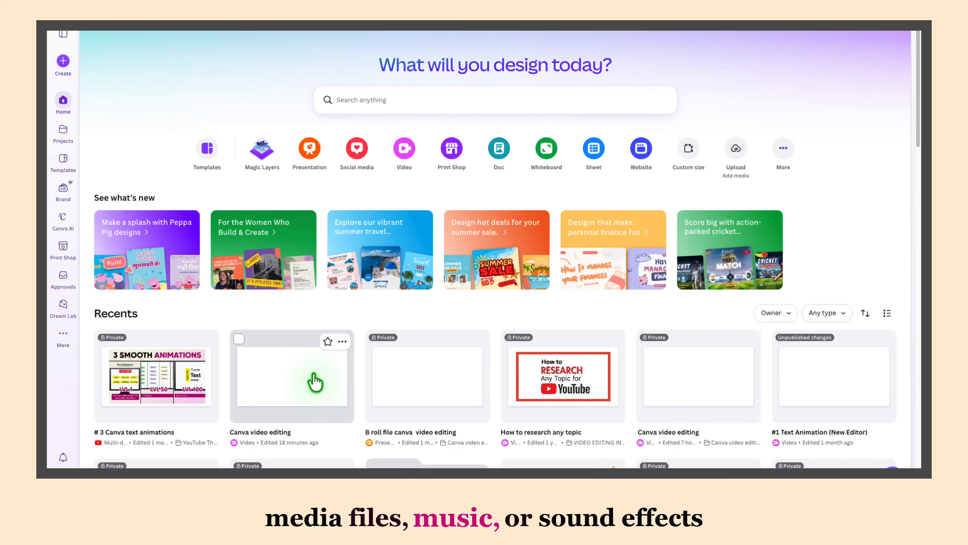
Step: Open the Canva video editing design and look through its uploaded videos, audio, folders and additional upload options
click(315, 383)
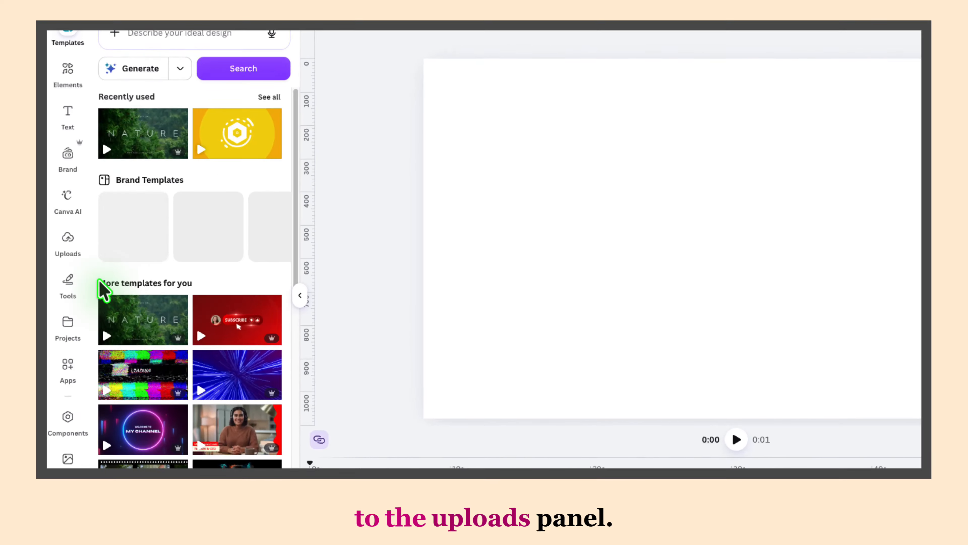
click(68, 255)
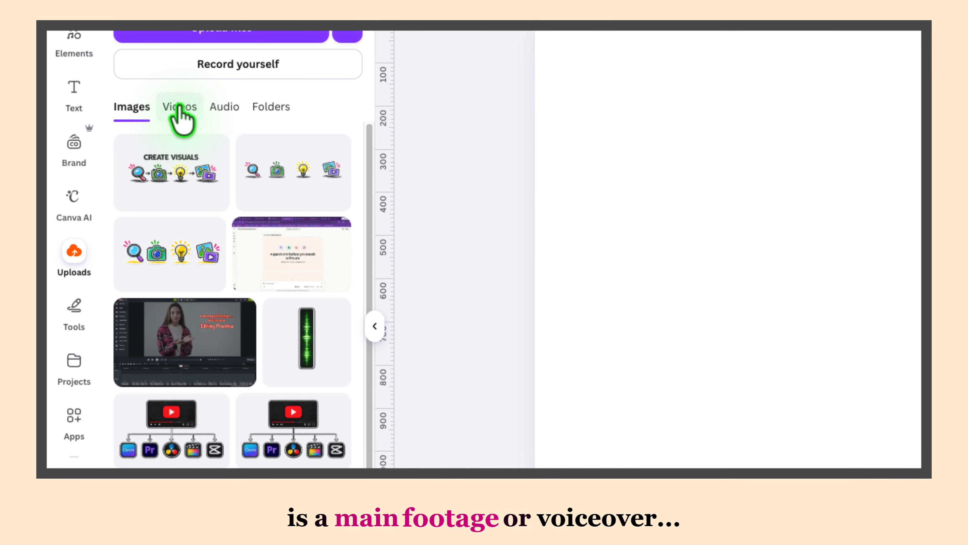
click(179, 107)
click(225, 107)
click(271, 107)
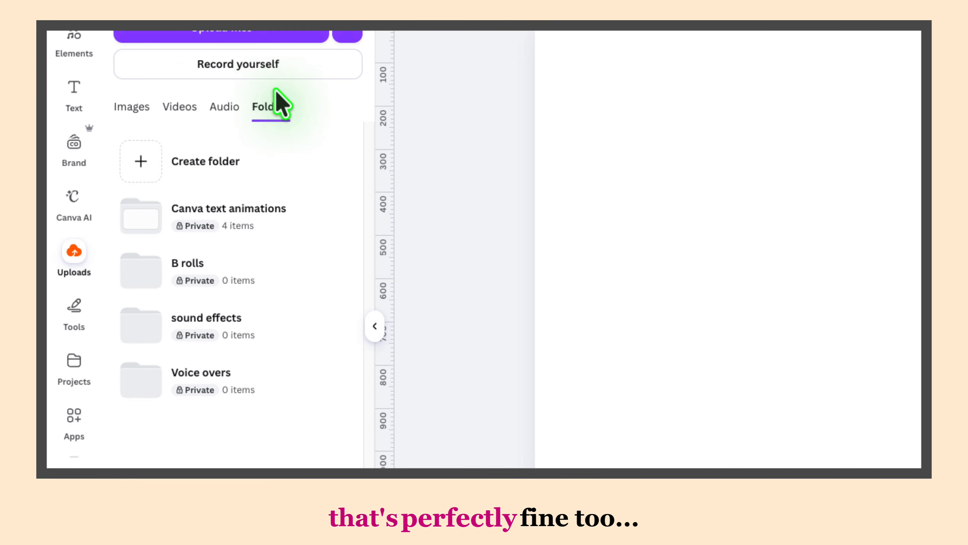
click(347, 36)
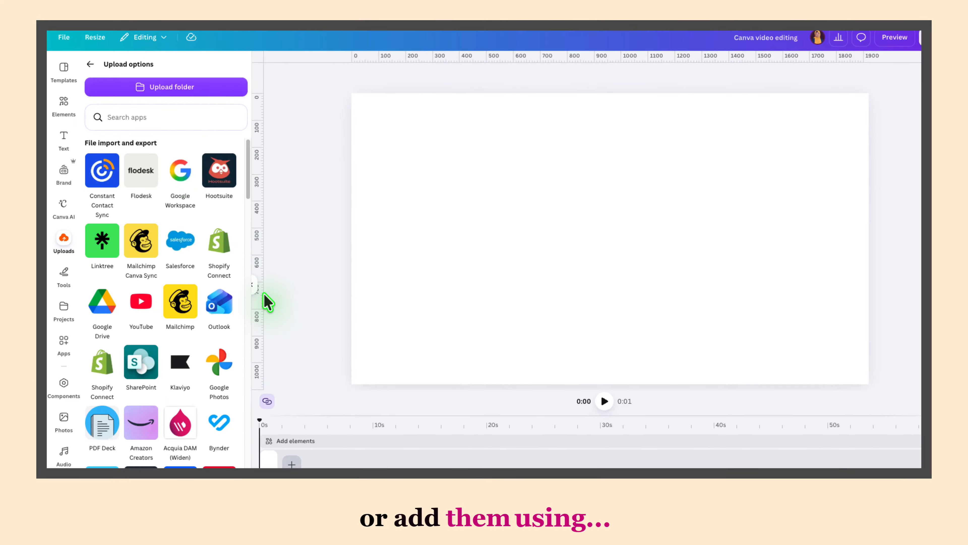
click(347, 433)
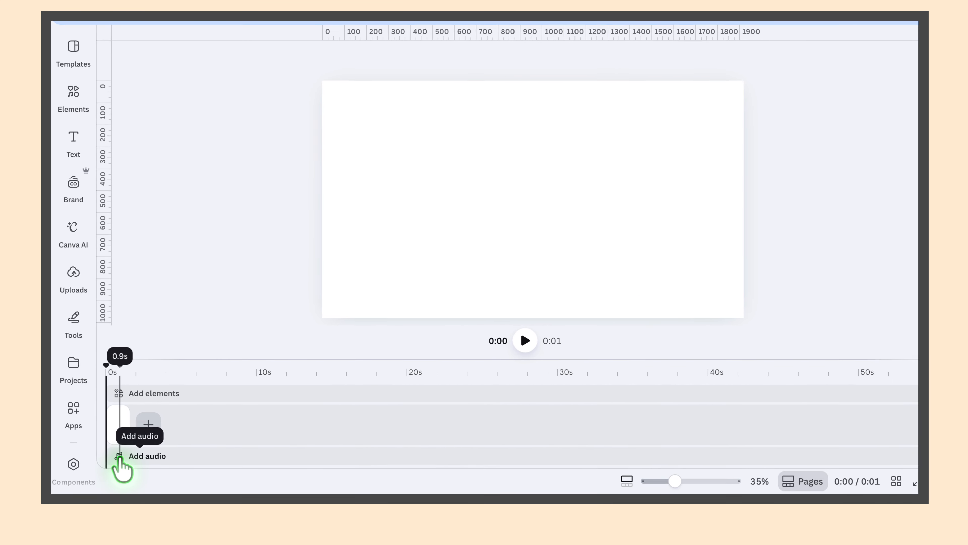
Step: Add the uploaded audio English Copyright free music.wav to the audio track of the Canva video editing design
click(116, 457)
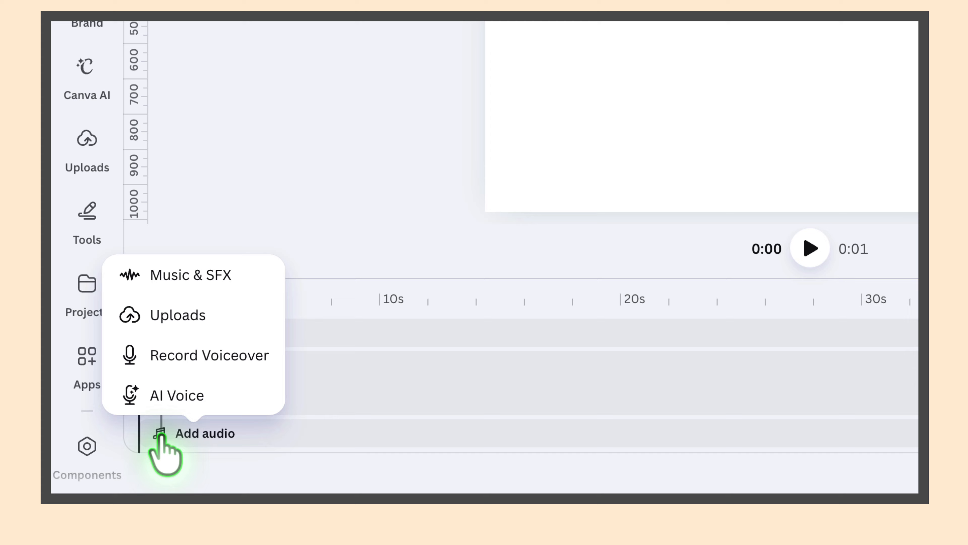
click(217, 323)
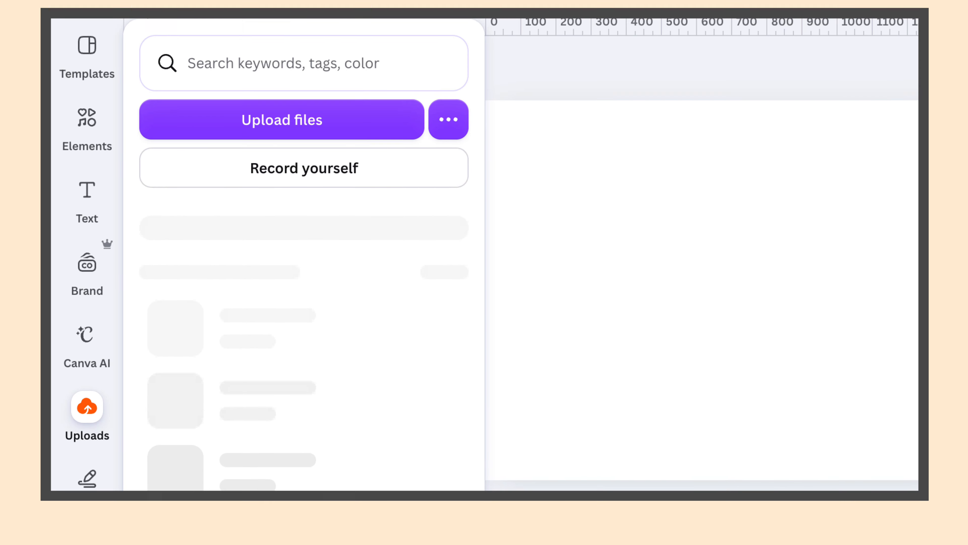
click(287, 305)
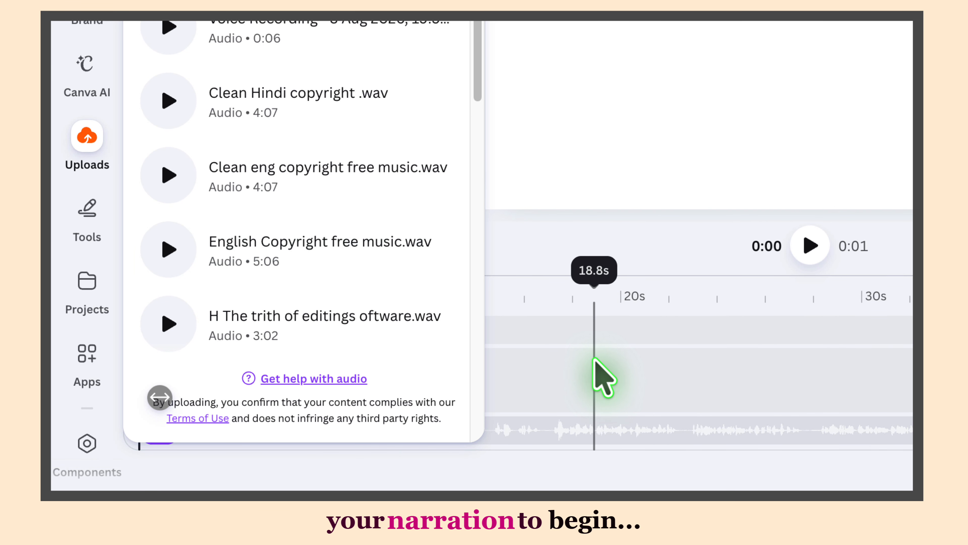
click(593, 377)
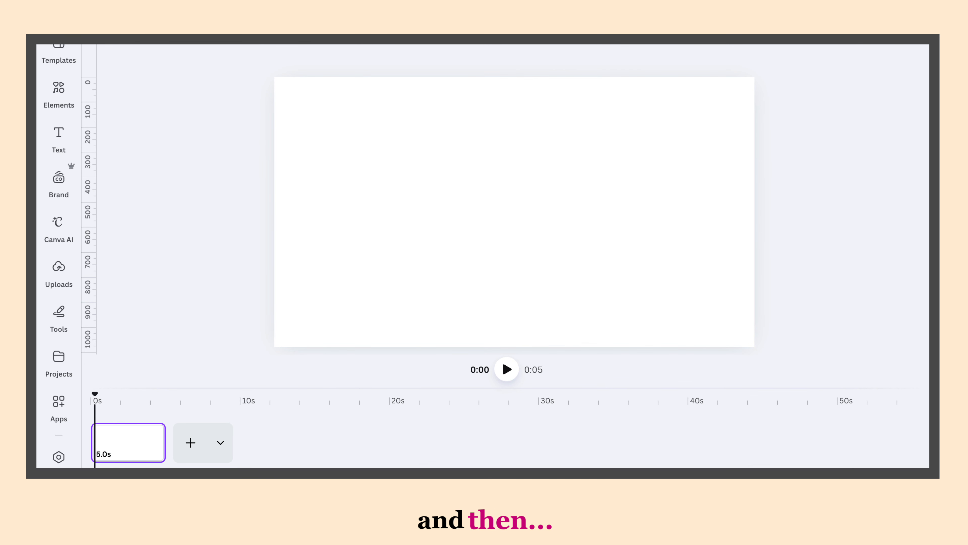
Step: Add the uploaded English Copyright free music.wav to the audio track of the untitled video design
click(123, 486)
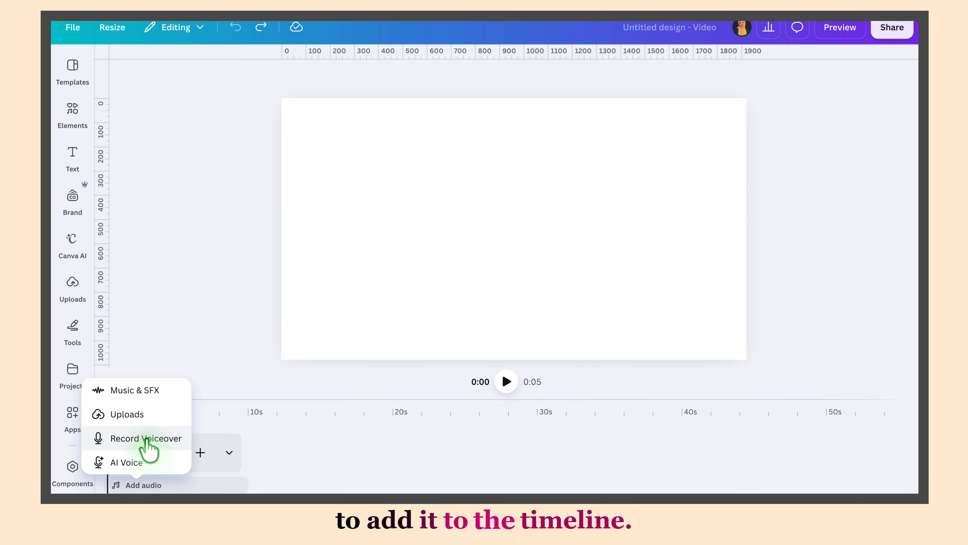
click(132, 411)
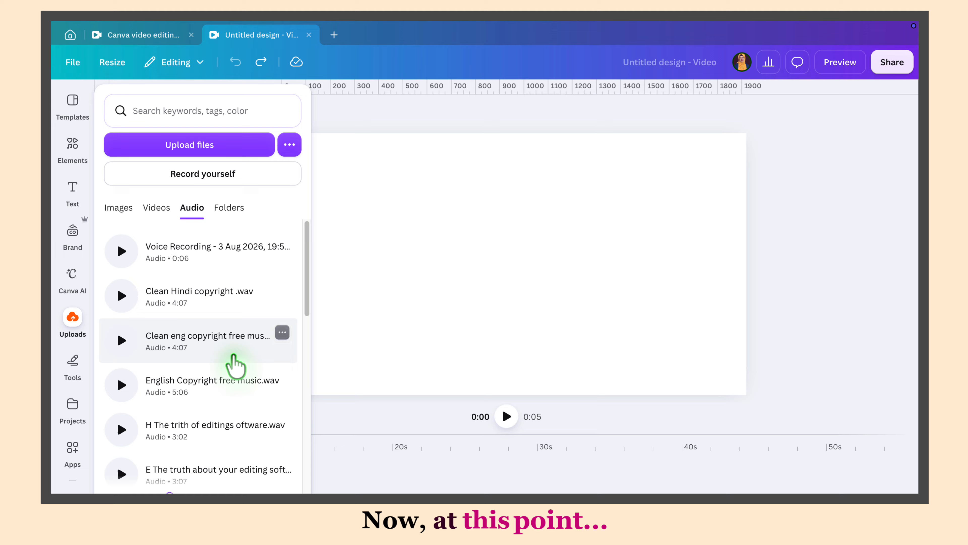
click(212, 385)
click(357, 413)
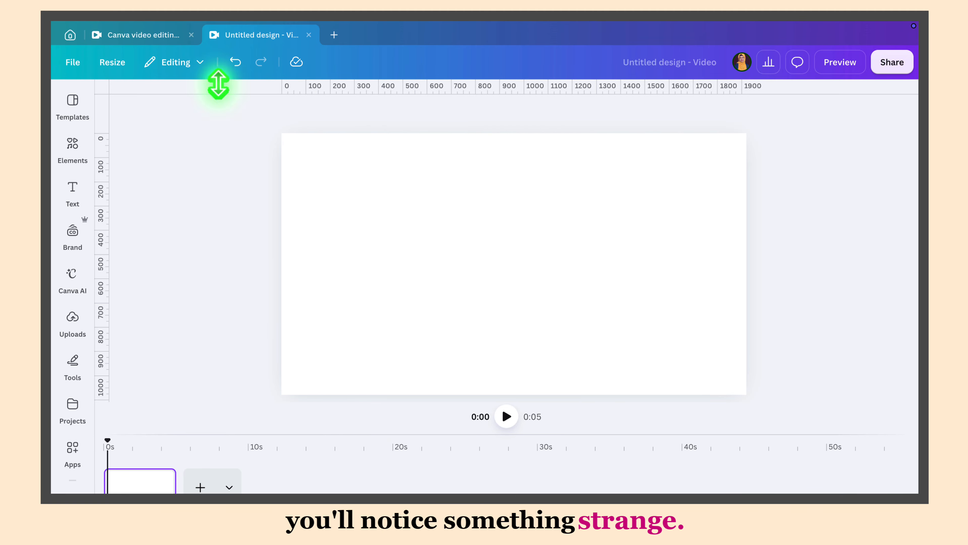
Step: Return to the Canva video editing design and try to stretch the audio clip beyond the end of the page
click(162, 35)
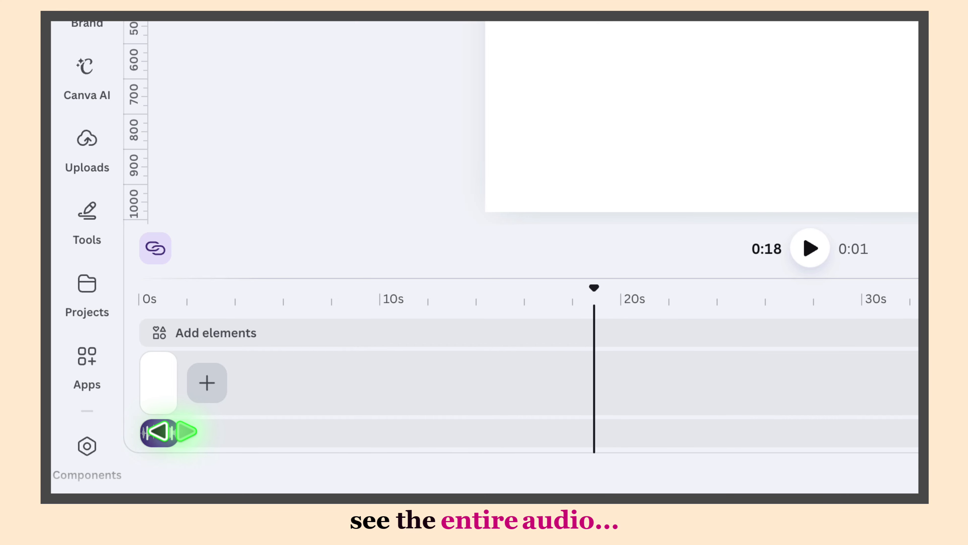
drag(173, 431, 183, 430)
click(152, 434)
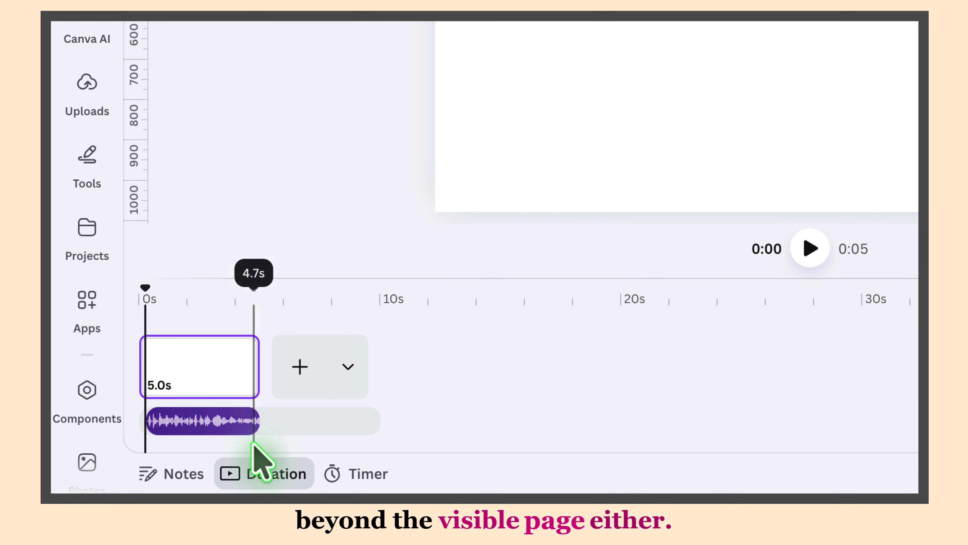
click(259, 423)
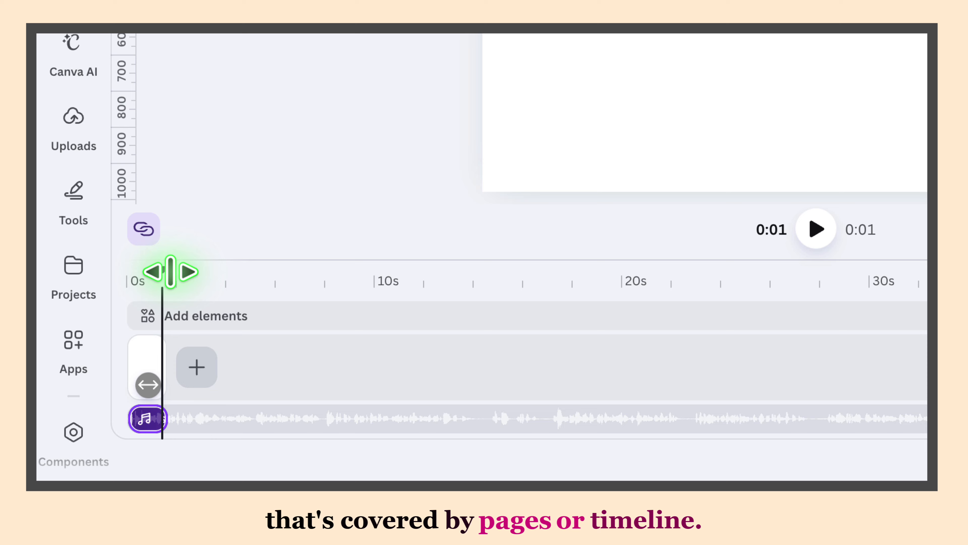
drag(171, 270, 141, 273)
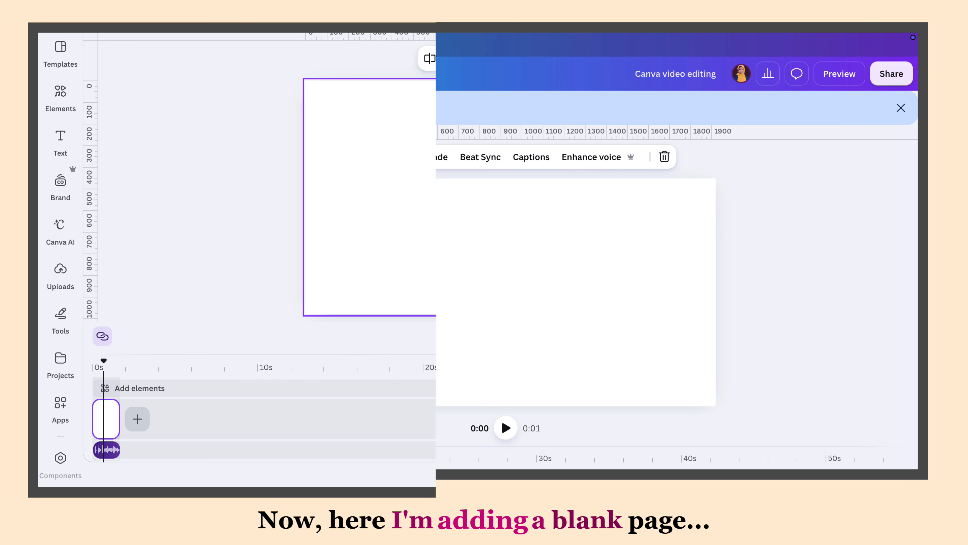
Step: Set the blank page's background color to black
click(484, 166)
click(496, 59)
click(102, 218)
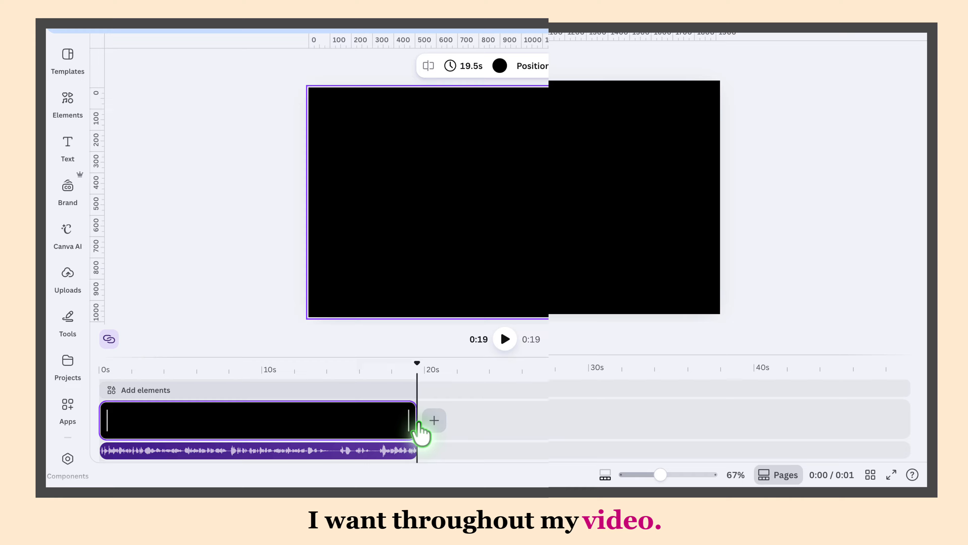
Step: Extend the black page in the Canva video editing design to 5:46, past the end of the narration audio
drag(421, 434, 668, 418)
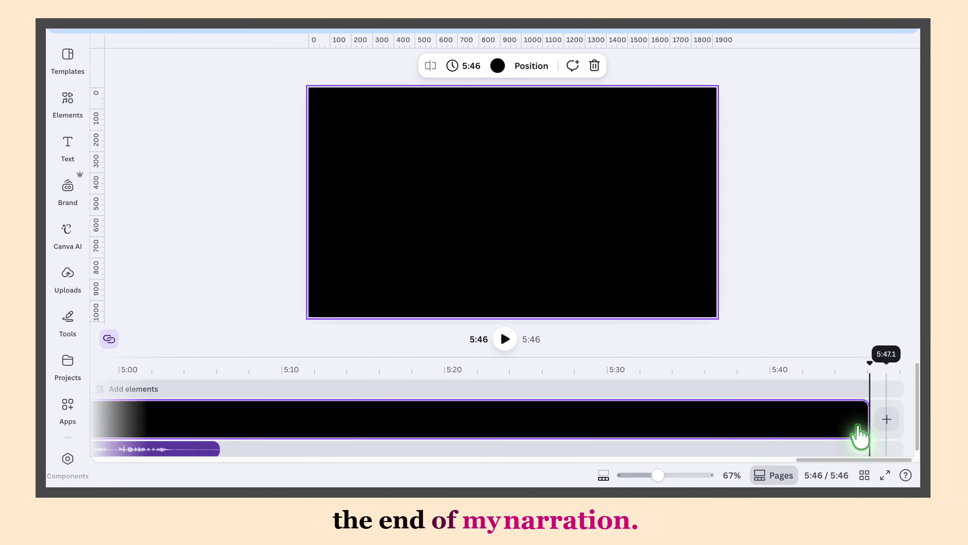
drag(860, 432, 877, 435)
scroll(757, 424, down, 8)
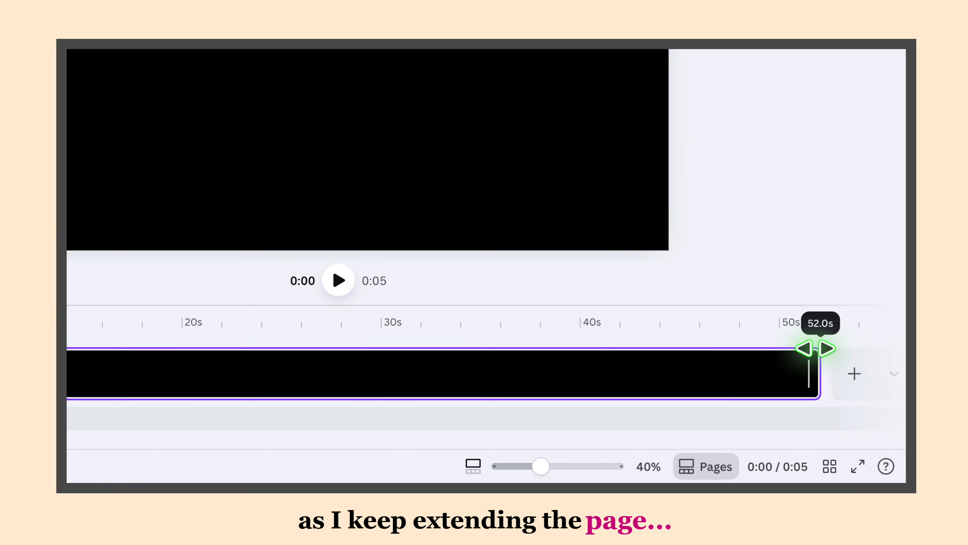
Step: Extend the black page in the untitled video design to about 1:57 to uncover more of the audio
drag(817, 346, 881, 444)
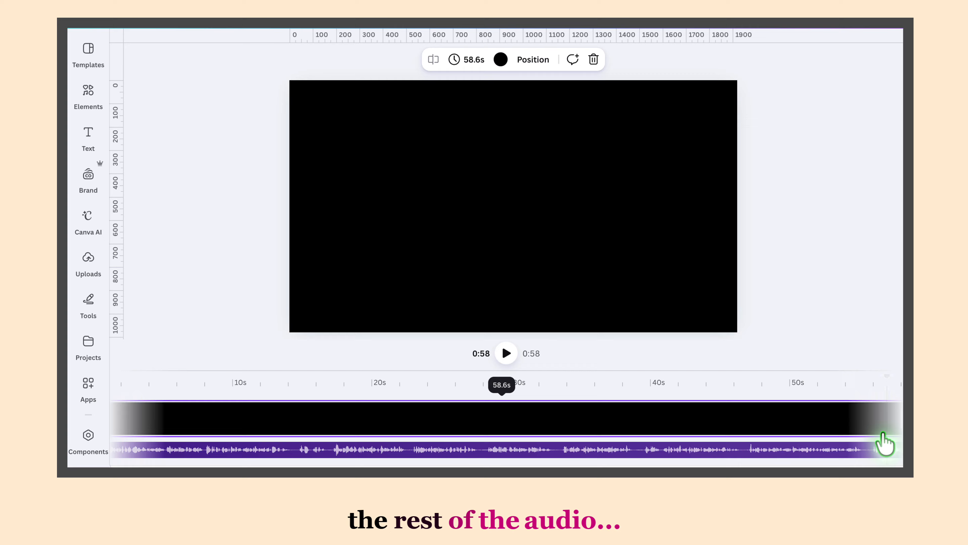
drag(512, 421, 854, 429)
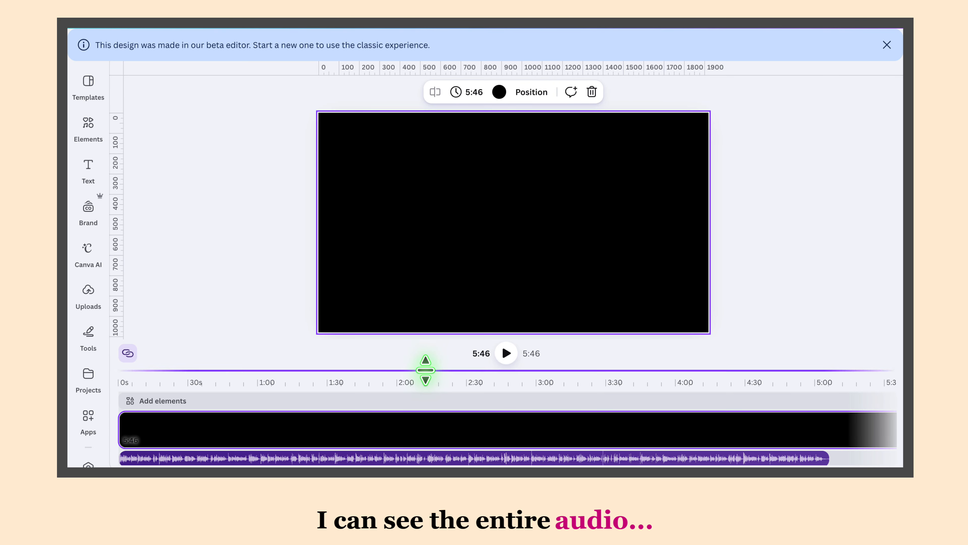
drag(426, 367, 468, 462)
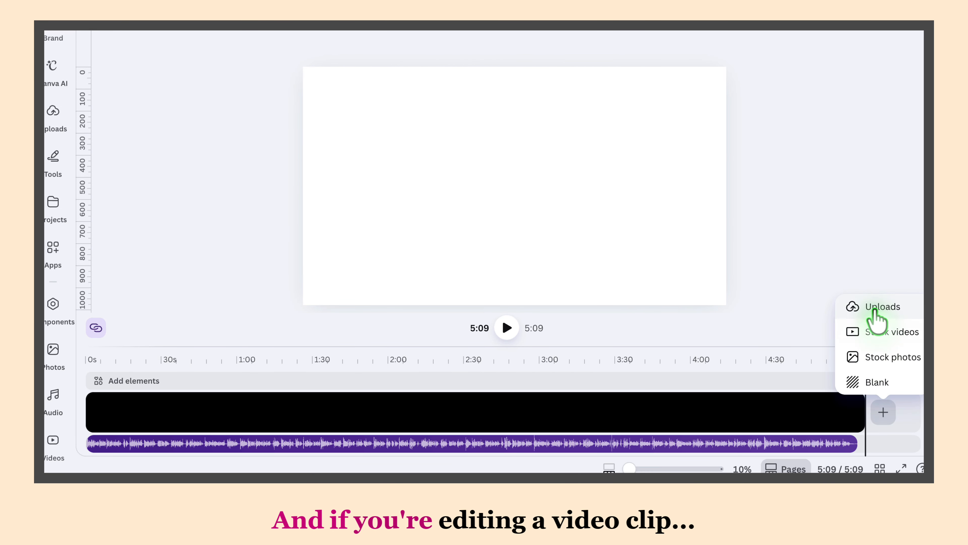
Step: Append the uploaded 1:30 video clip after the black page and scrub through it on the timeline
click(877, 308)
click(147, 148)
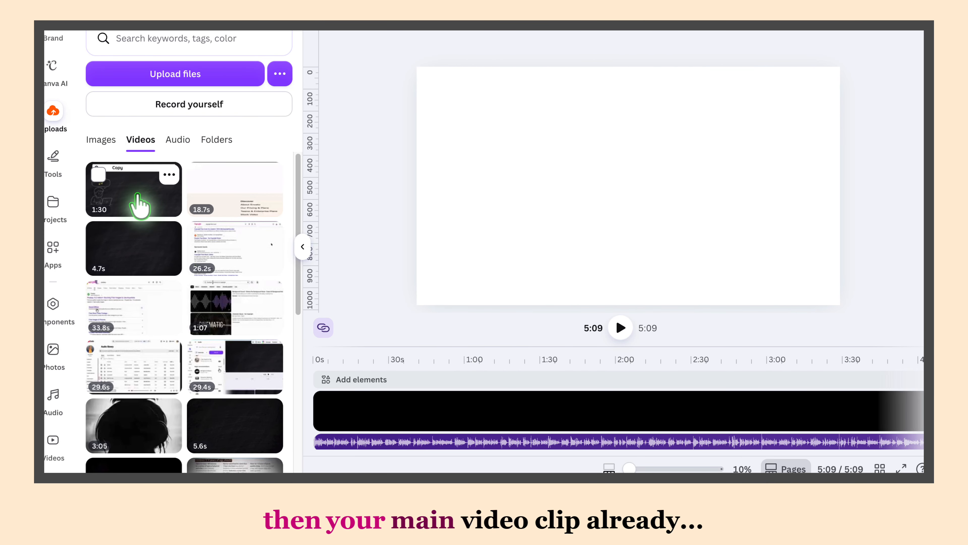
click(139, 204)
click(303, 246)
drag(885, 368, 837, 330)
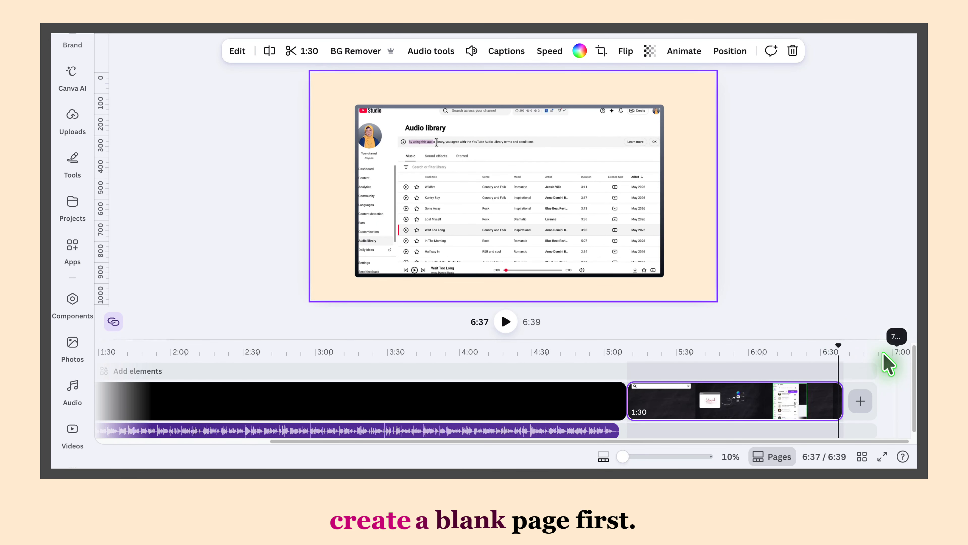
click(766, 348)
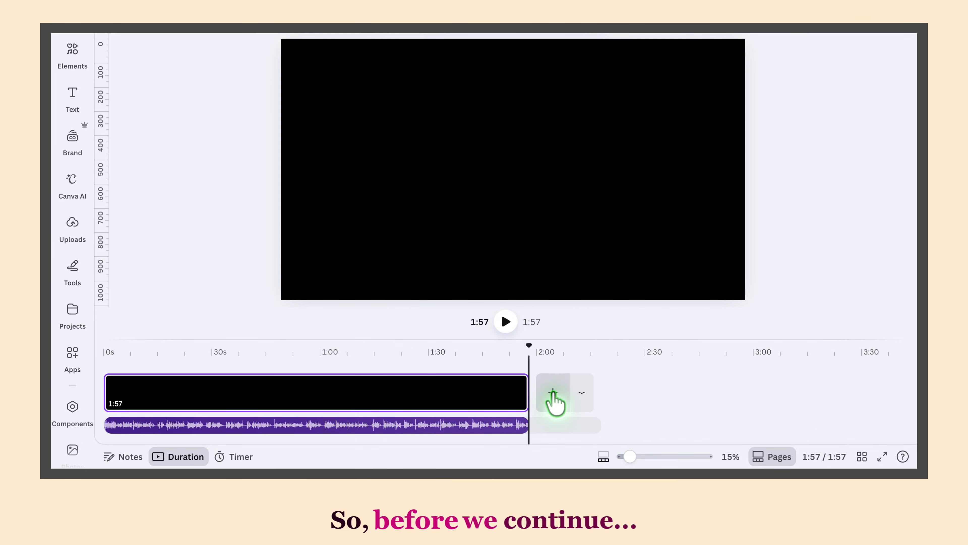
Step: Add a new page after the 1:57 black page in the untitled design and insert an uploaded video
click(555, 398)
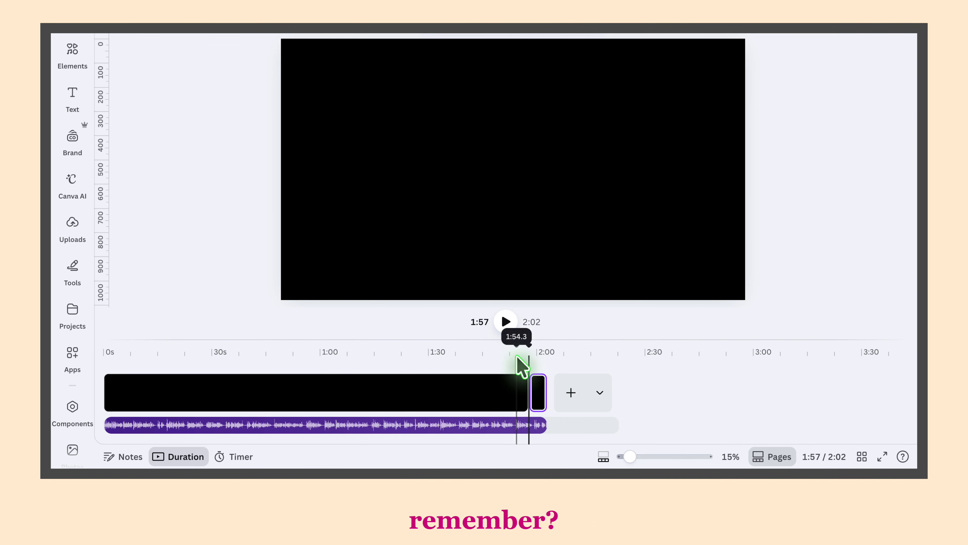
click(73, 229)
click(158, 106)
click(151, 169)
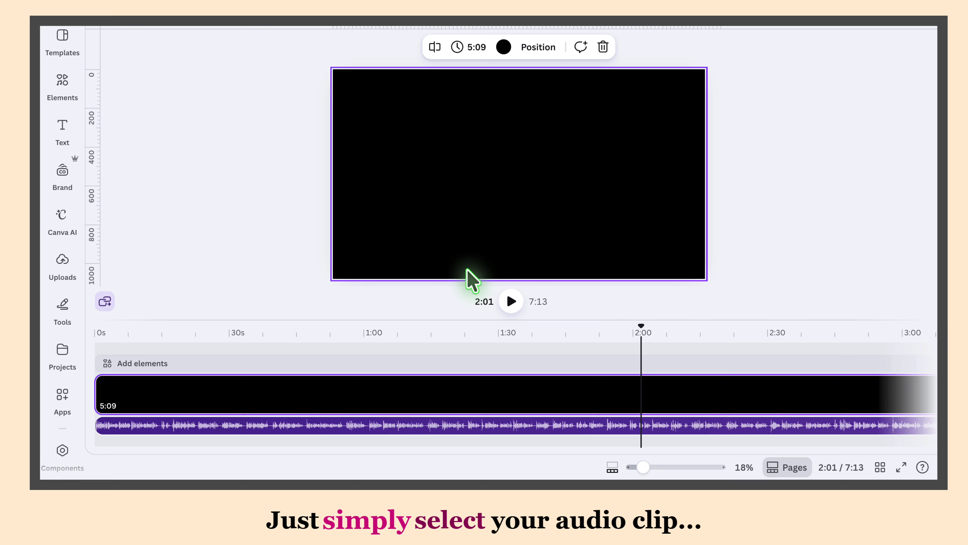
Step: Apply Enhance voice to the narration audio clip, and open the audio tools of the 33.8-second video clip to enhance its voice too
click(506, 425)
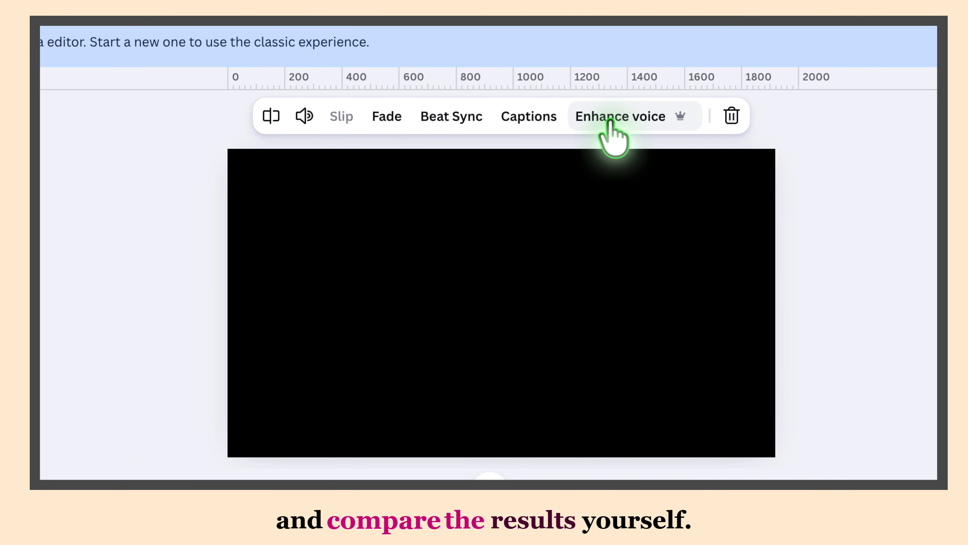
click(610, 121)
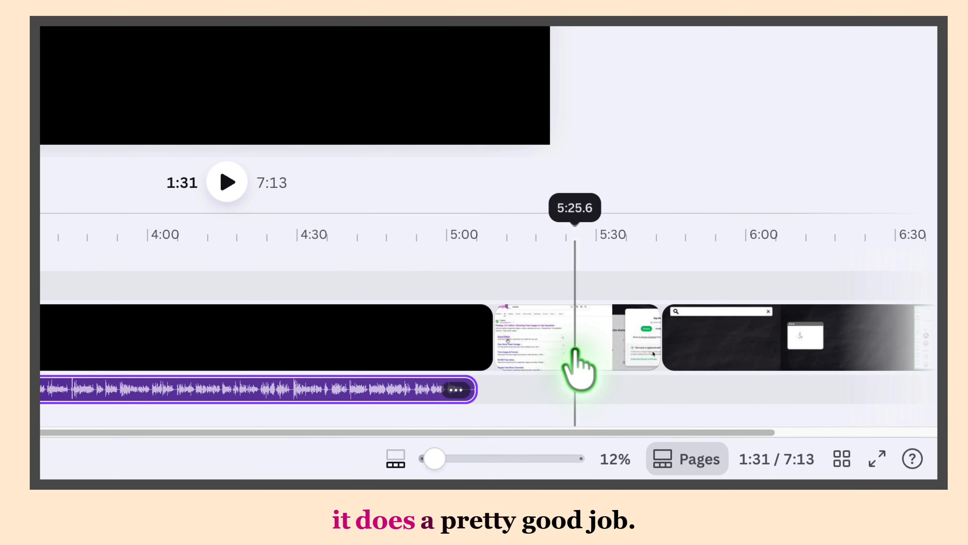
click(656, 411)
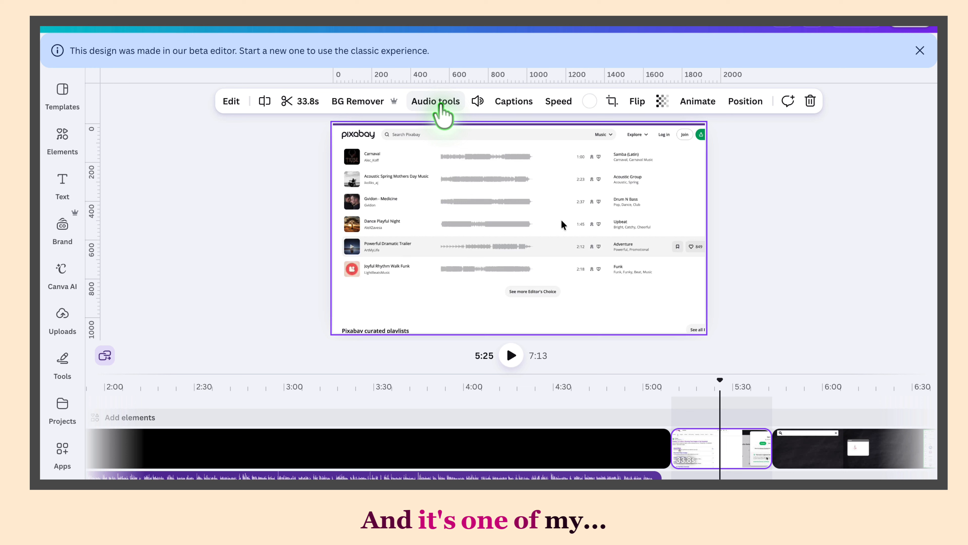
click(440, 105)
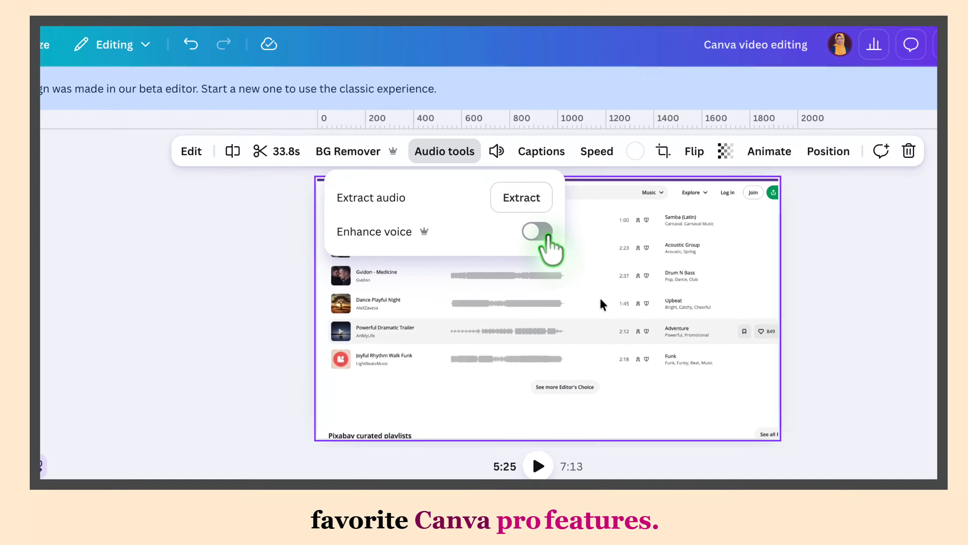
click(510, 166)
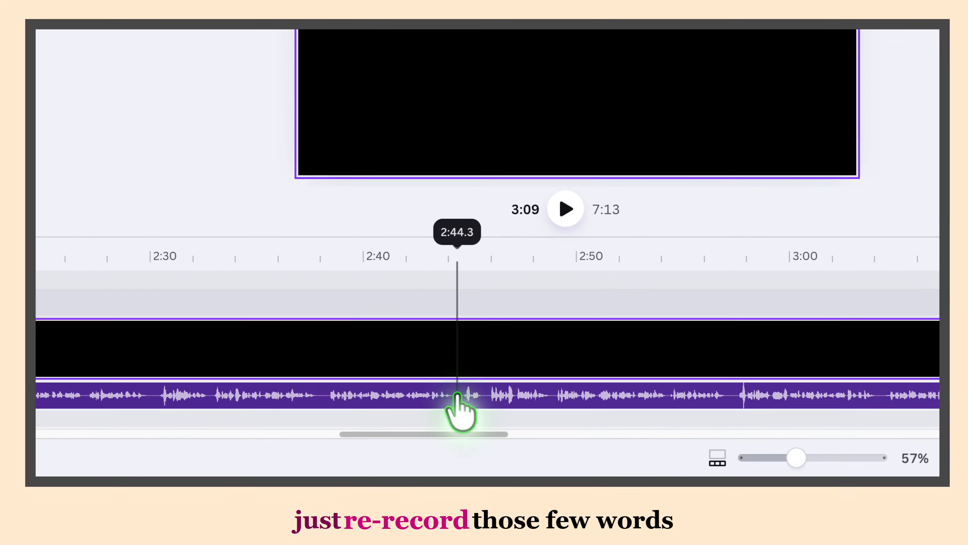
Step: Split the narration audio at about 2:44 to isolate the few words that need re-recording
click(462, 385)
key(s)
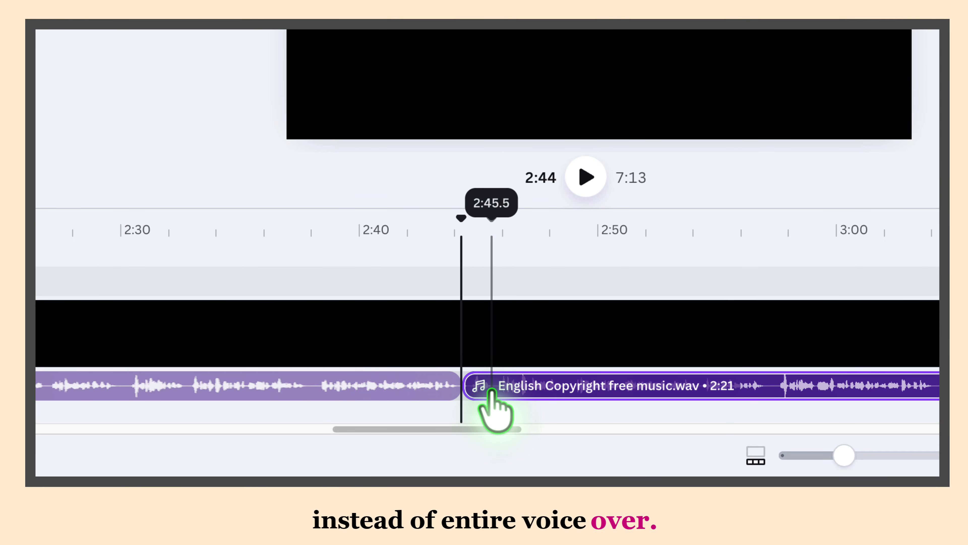
key(s)
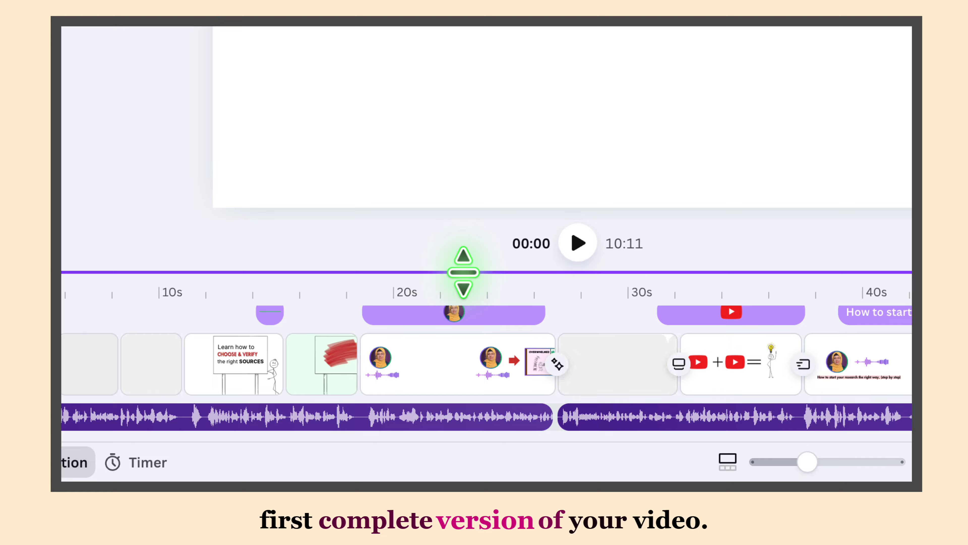
Step: Enlarge the timeline of the research-topic video design and examine its pages, element layers and audio splits along the whole length
drag(463, 271, 479, 80)
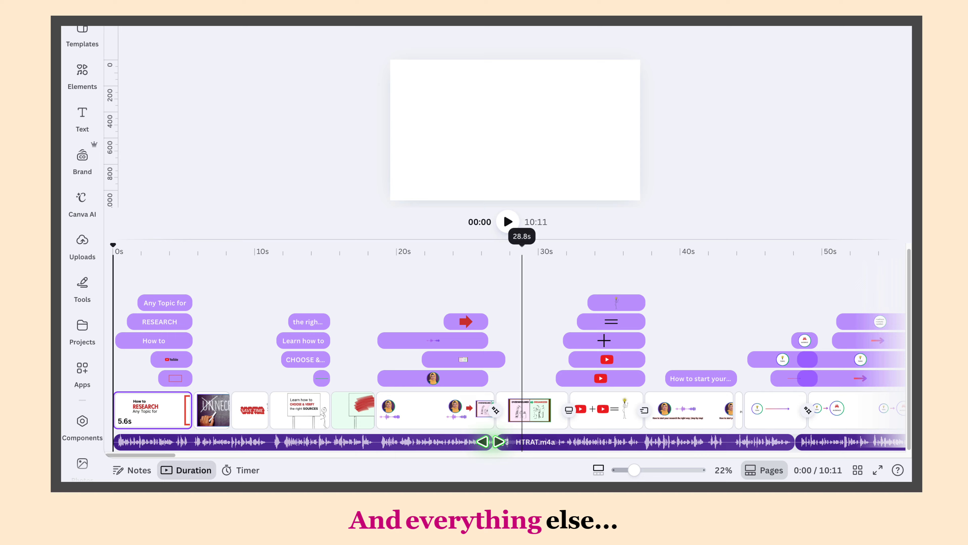
scroll(342, 444, down, 3)
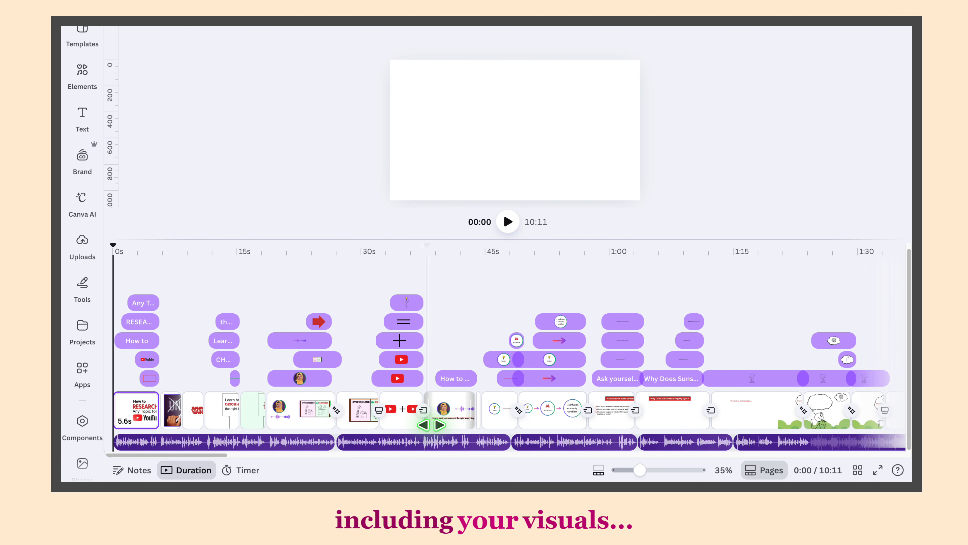
scroll(431, 427, down, 2)
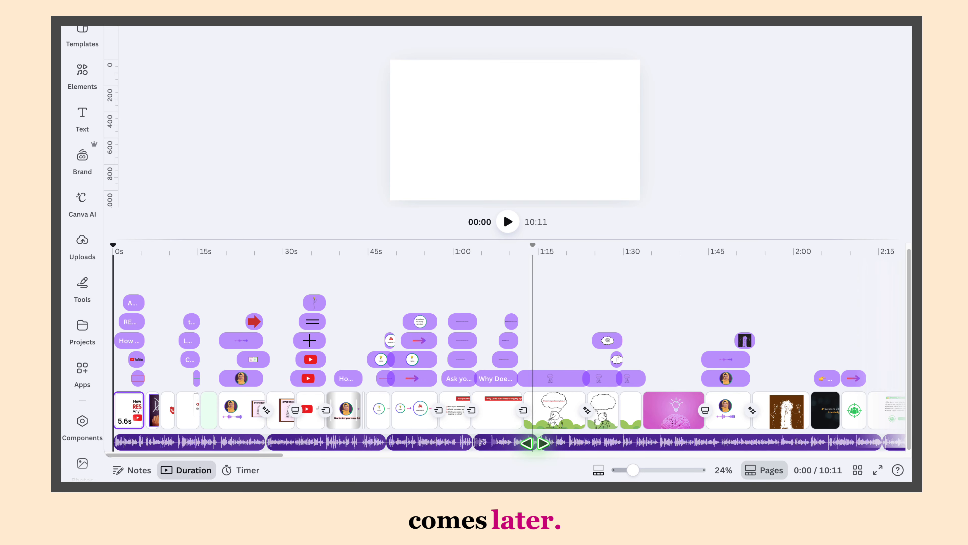
scroll(788, 444, down, 2)
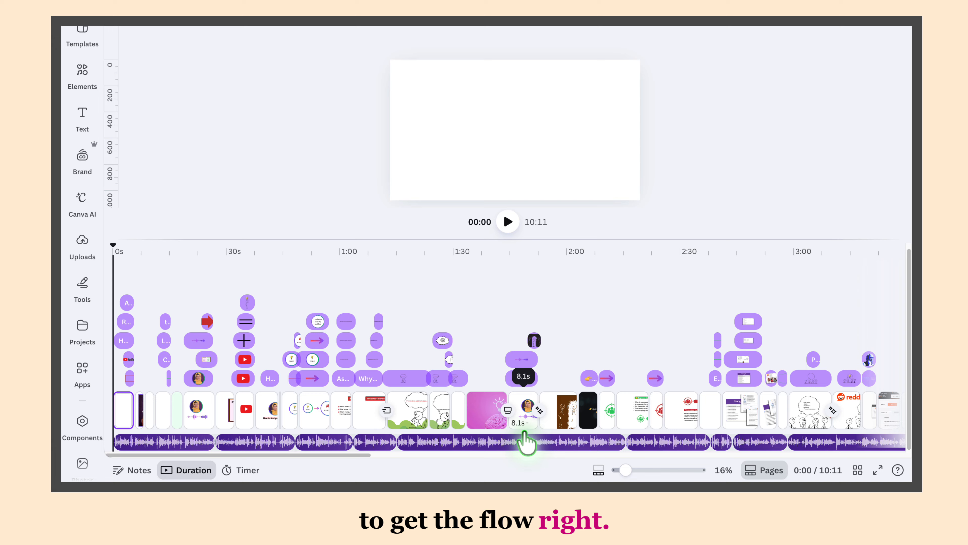
scroll(524, 441, down, 3)
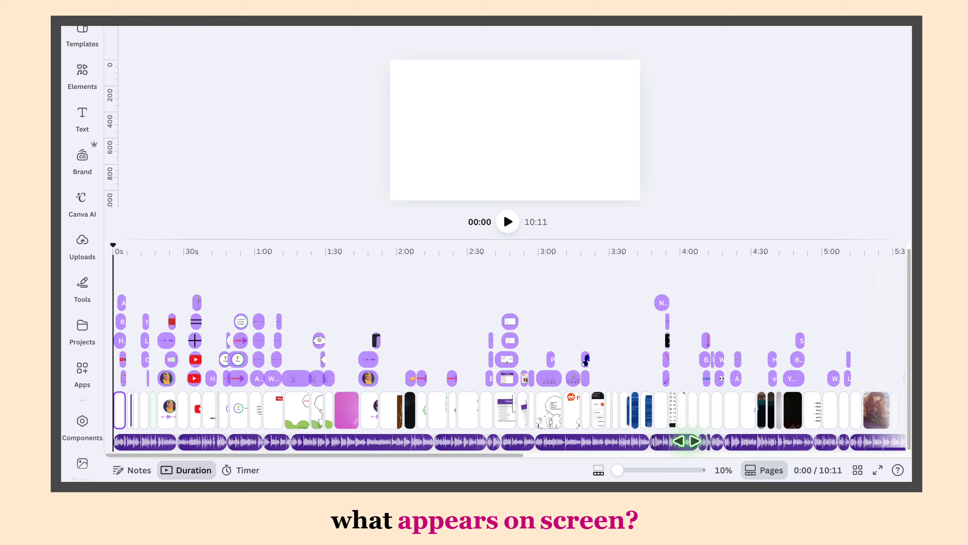
drag(494, 455, 627, 455)
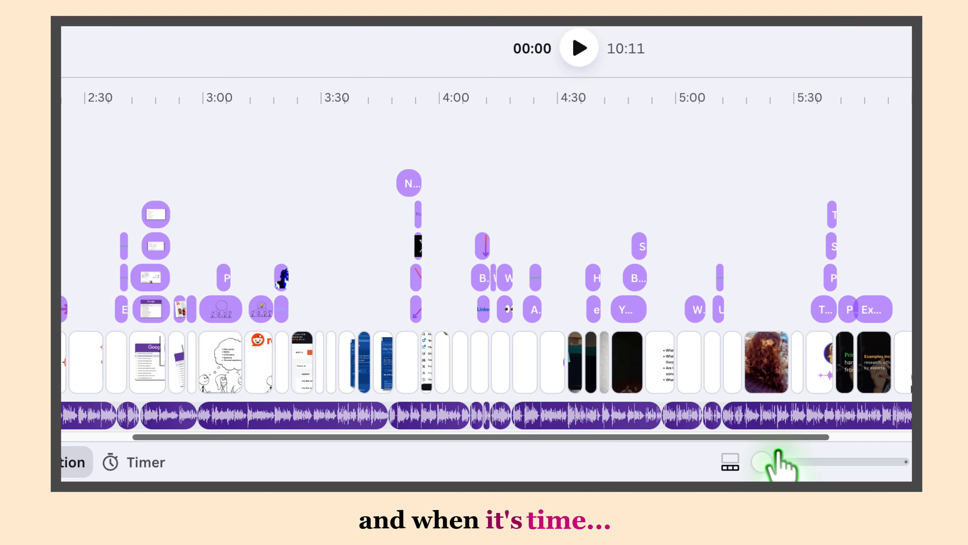
drag(763, 438, 962, 437)
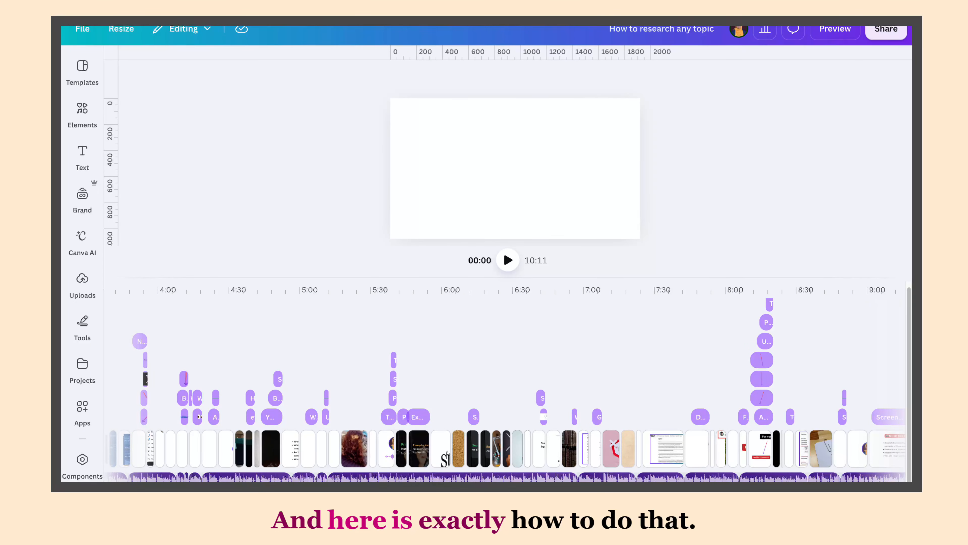
drag(633, 457, 754, 458)
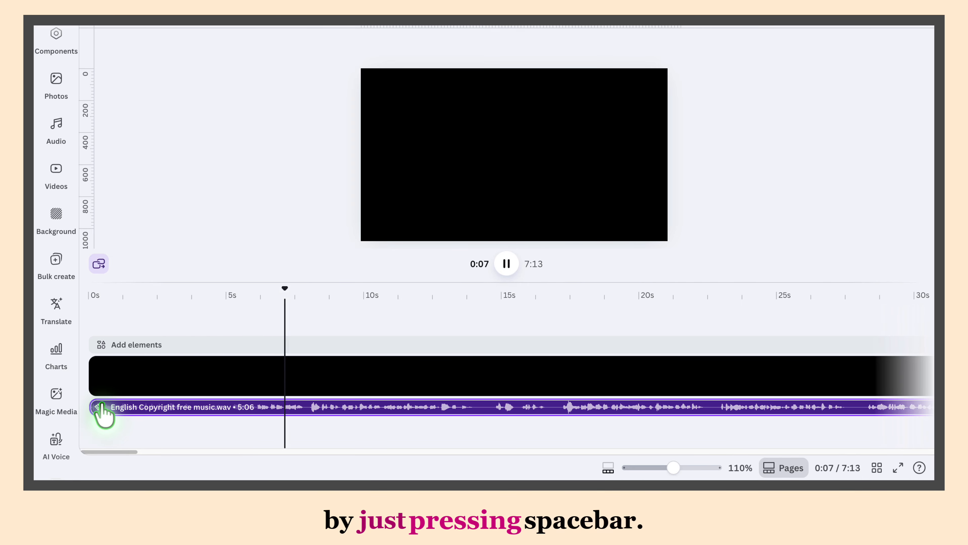
Step: Pause the narration at 0:07 in the video editing design and split the black page there
key(space)
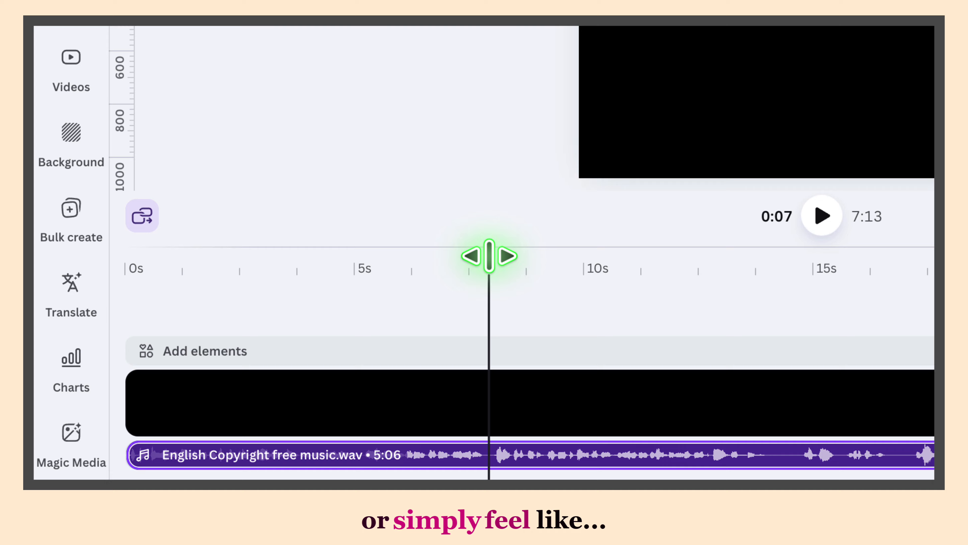
click(490, 407)
scroll(489, 407, up, 3)
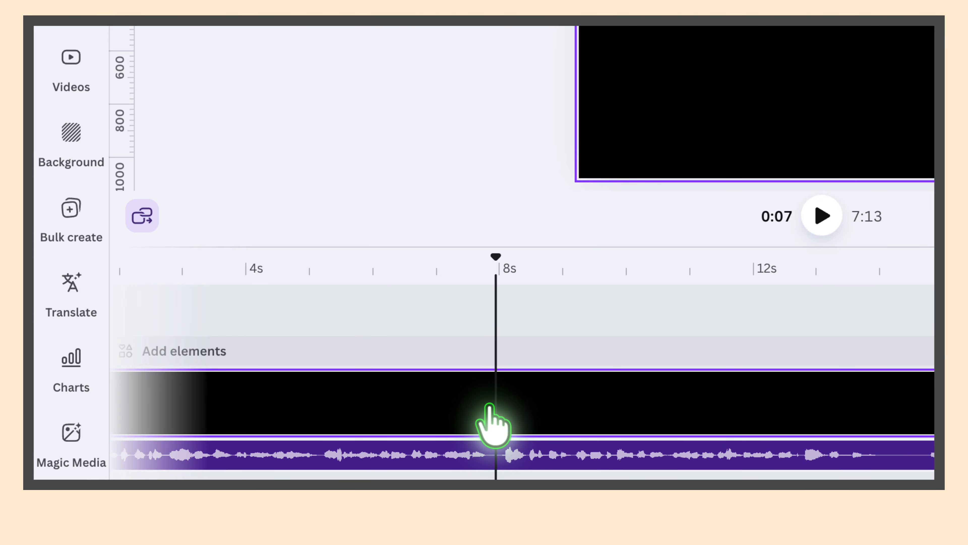
scroll(489, 406, up, 2)
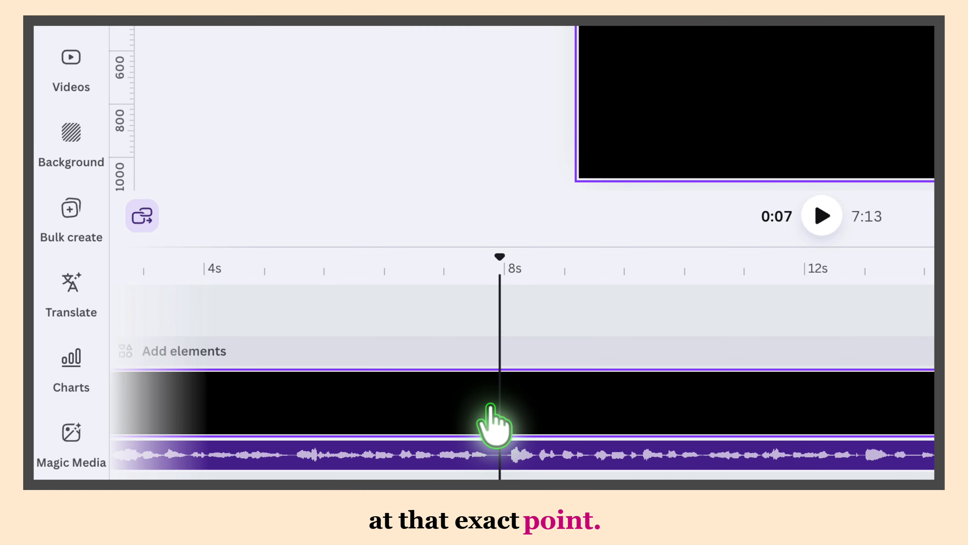
key(s)
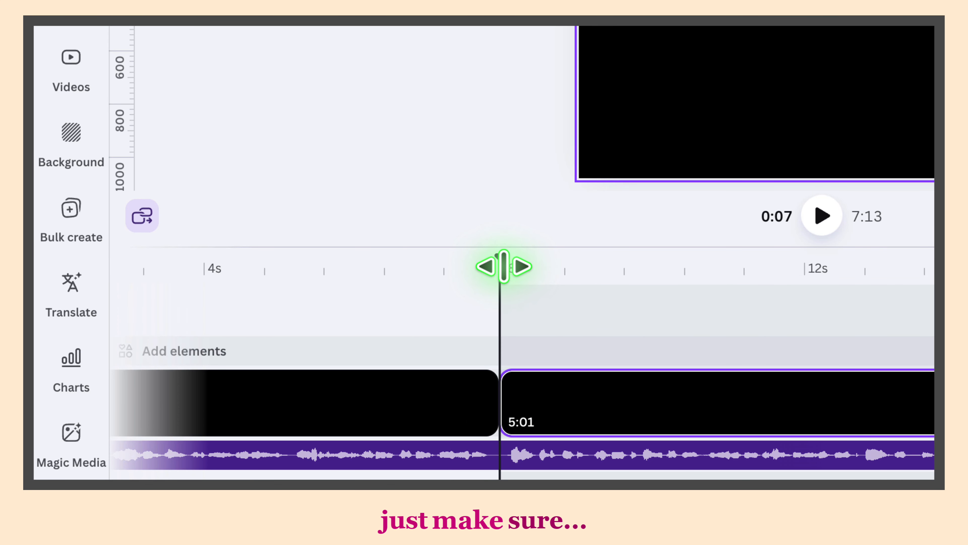
Step: Split the remaining black page at the narration pauses at 0:14, 0:16 and 0:22
drag(504, 266, 824, 295)
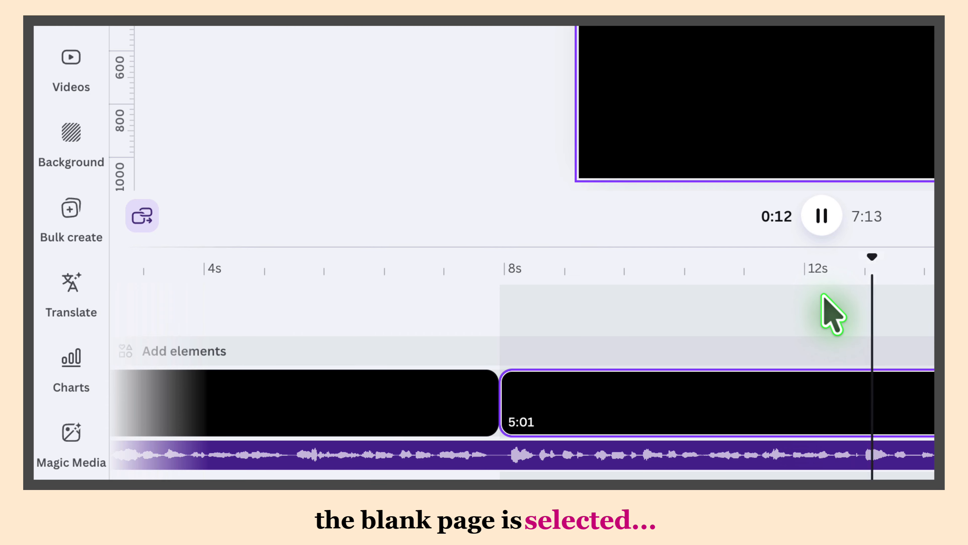
key(space)
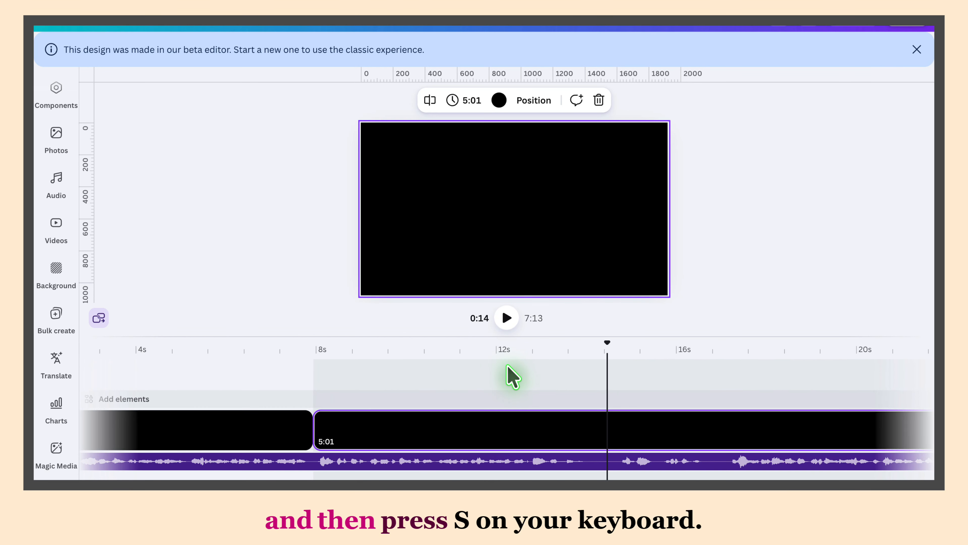
key(s)
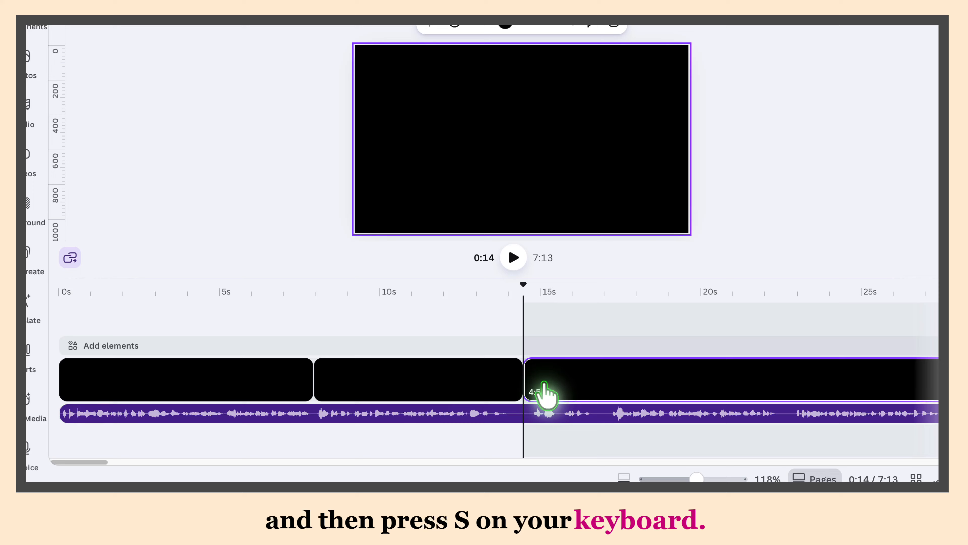
drag(523, 285, 591, 286)
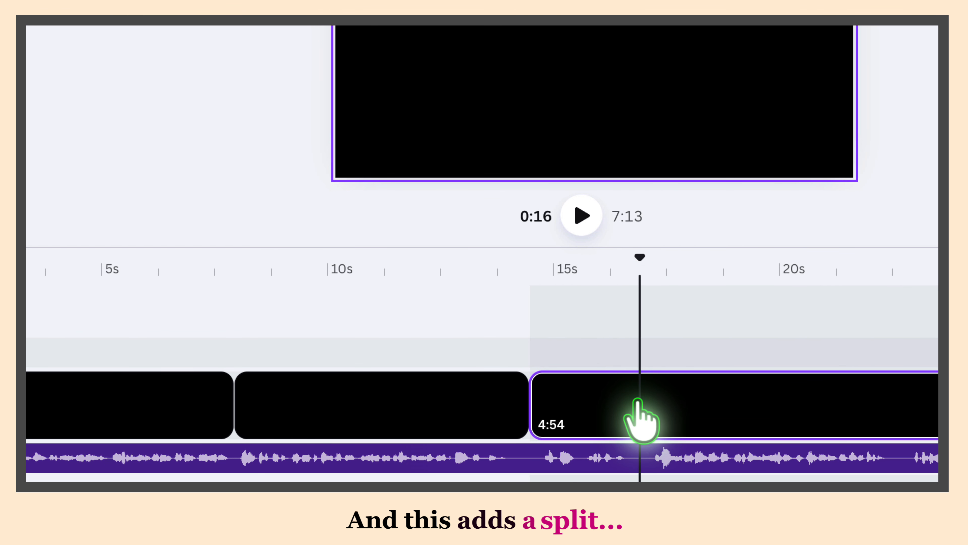
key(s)
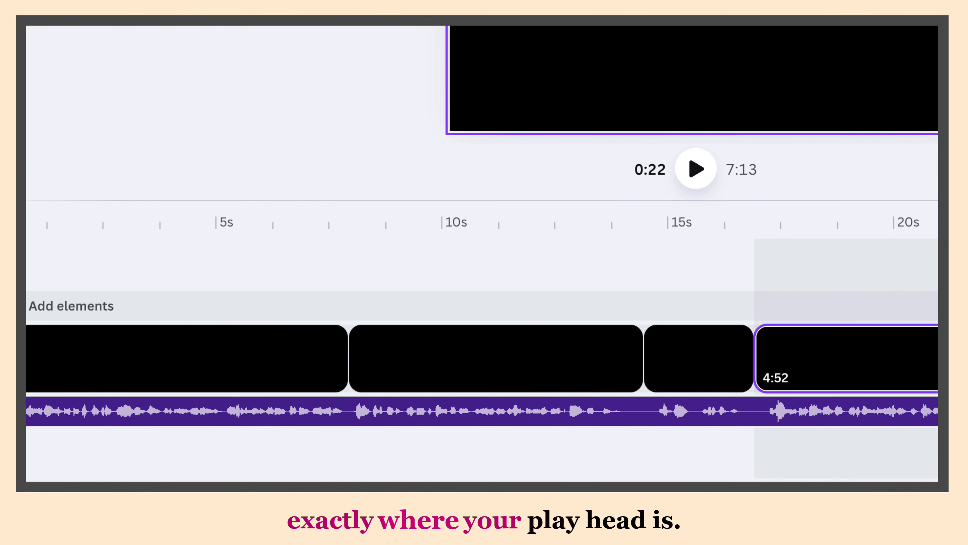
key(s)
drag(195, 435, 258, 434)
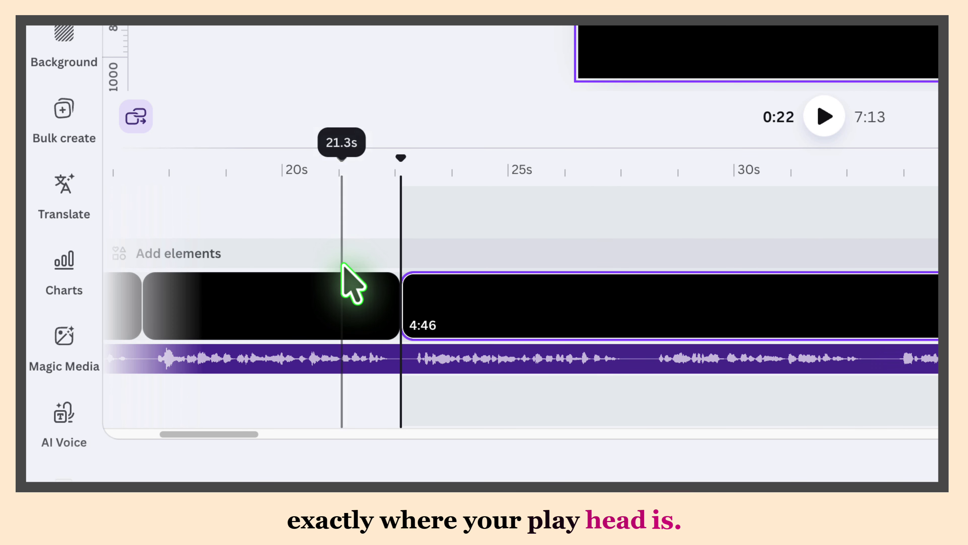
Step: Split the remaining black page at the narration pauses at about 0:28, 0:33 and 0:38
drag(400, 156, 895, 169)
key(s)
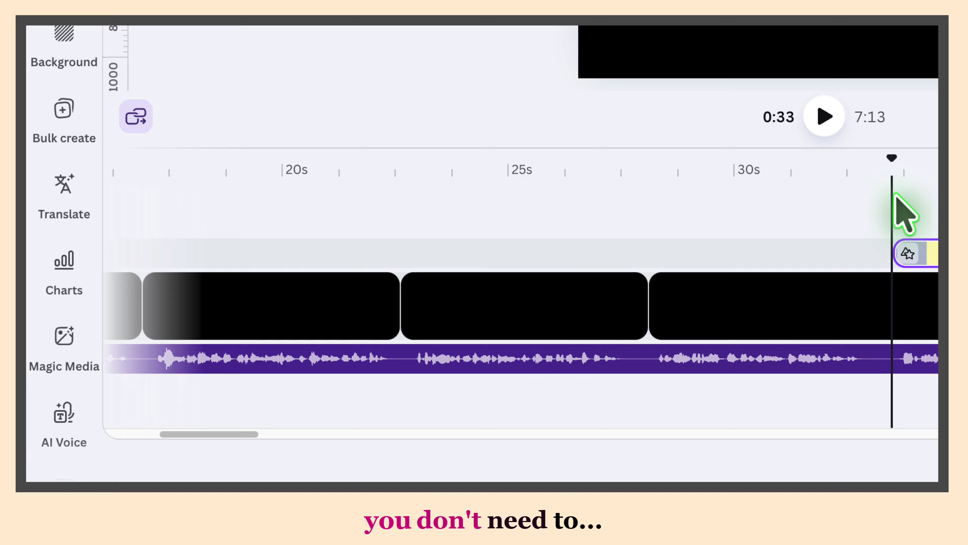
key(s)
drag(846, 324, 892, 324)
key(s)
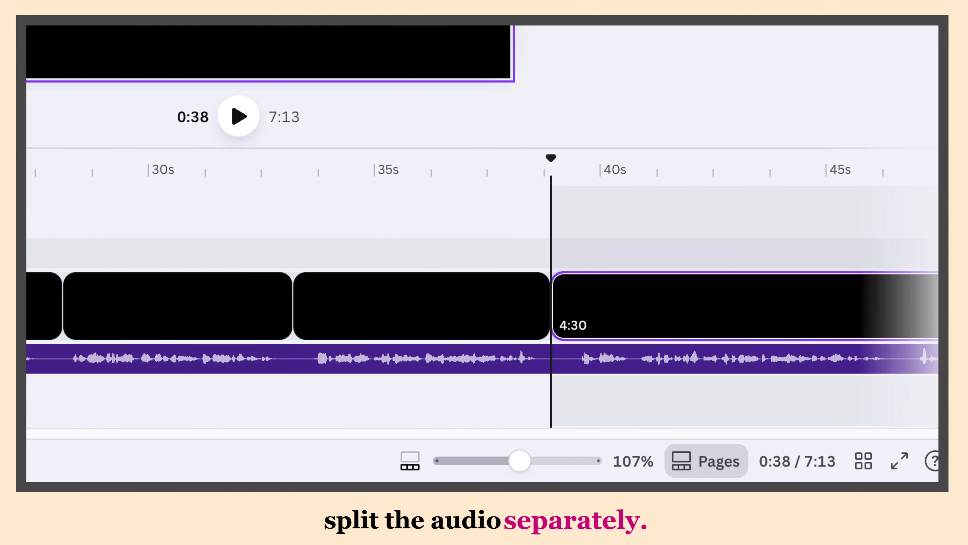
Step: Split the remaining black page at the narration pauses at about 0:46, 0:55 and 1:00
key(s)
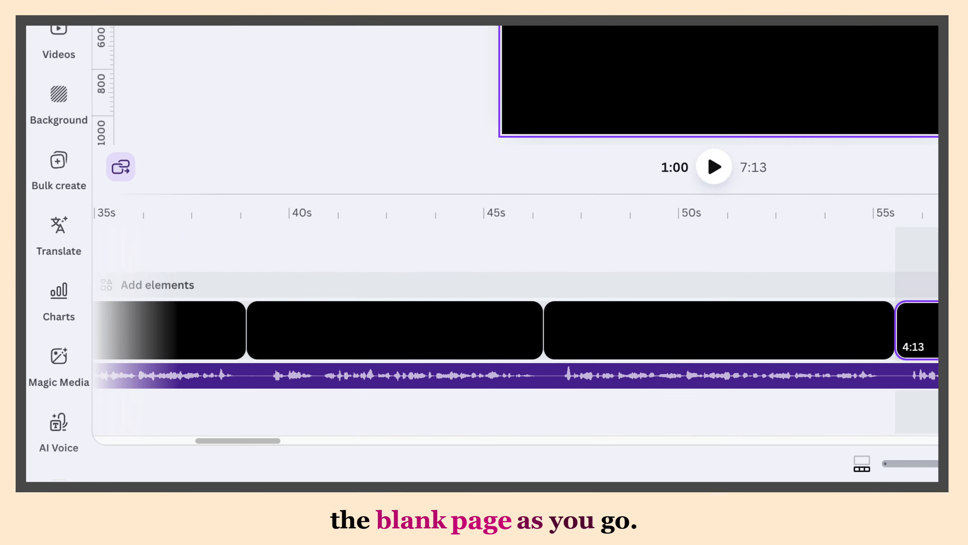
key(s)
drag(274, 441, 342, 440)
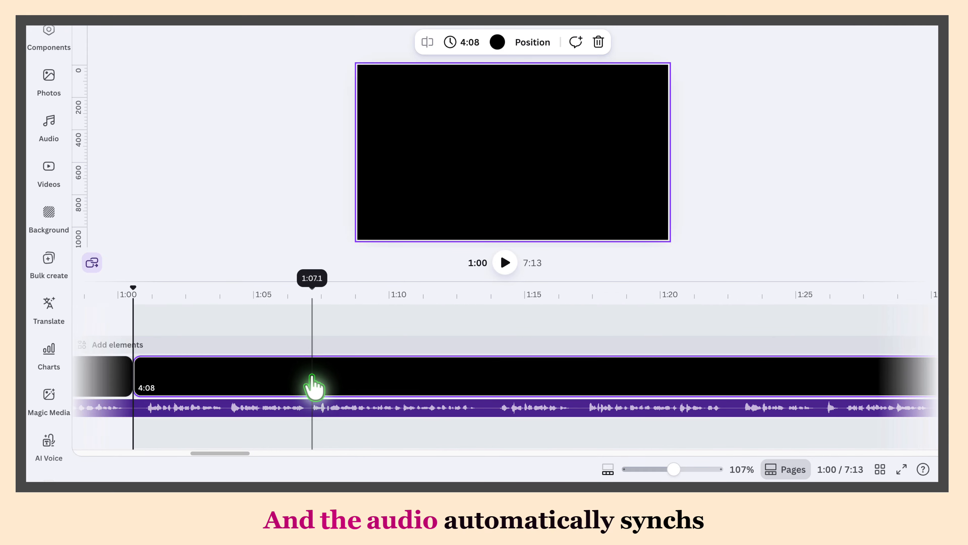
Step: Split the remaining black page at four more narration pauses after 1:00, the last one at 1:22
click(437, 337)
key(s)
click(493, 389)
key(s)
click(577, 385)
key(s)
click(728, 389)
key(s)
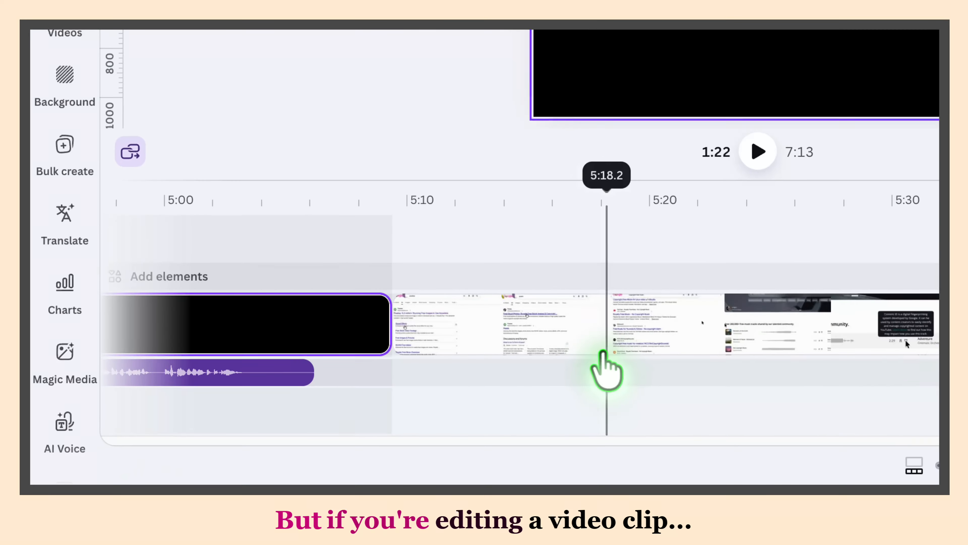
Step: Split the 33.8-second video clip that follows the black pages at about 5:13 and 5:17
click(529, 316)
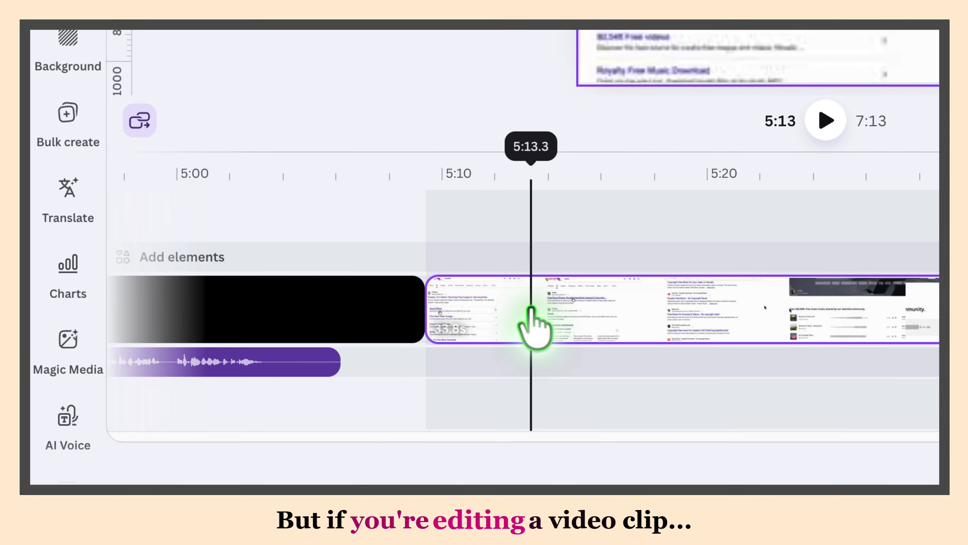
click(480, 315)
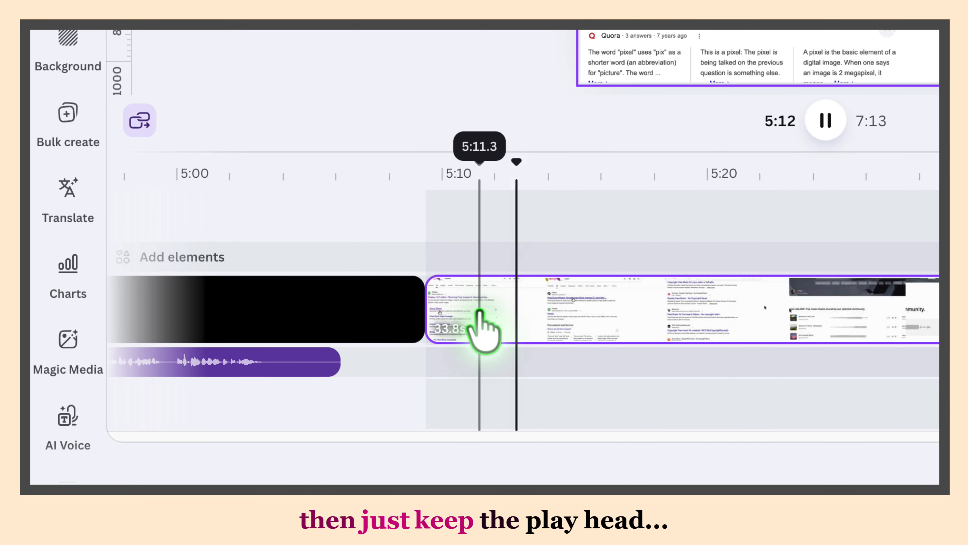
key(s)
drag(523, 163, 631, 172)
key(s)
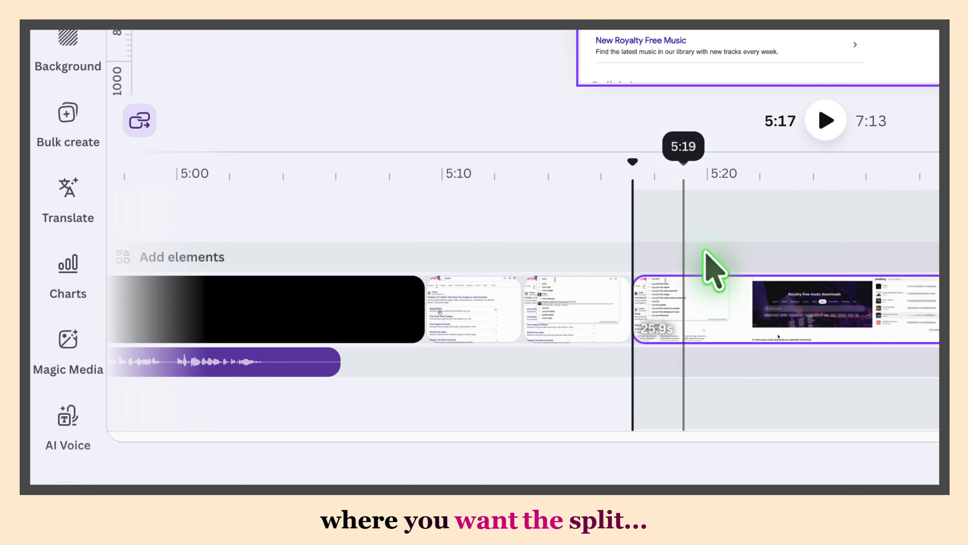
Step: Split the rest of the video clip at about 5:21 and 5:24
click(743, 298)
key(s)
click(832, 325)
key(s)
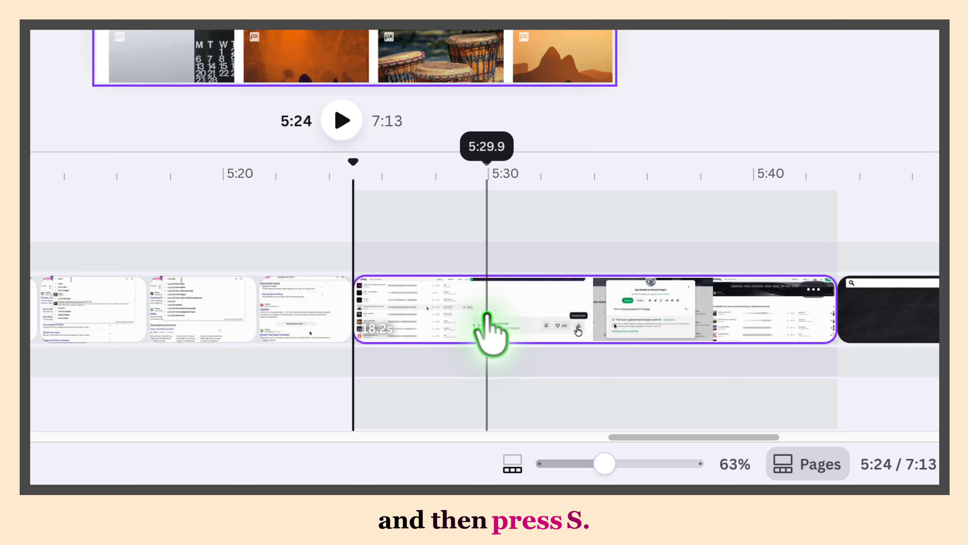
Step: Split the rest of the video clip at about 5:30, 5:35 and 5:38
click(488, 325)
key(s)
click(620, 331)
key(s)
click(714, 328)
key(s)
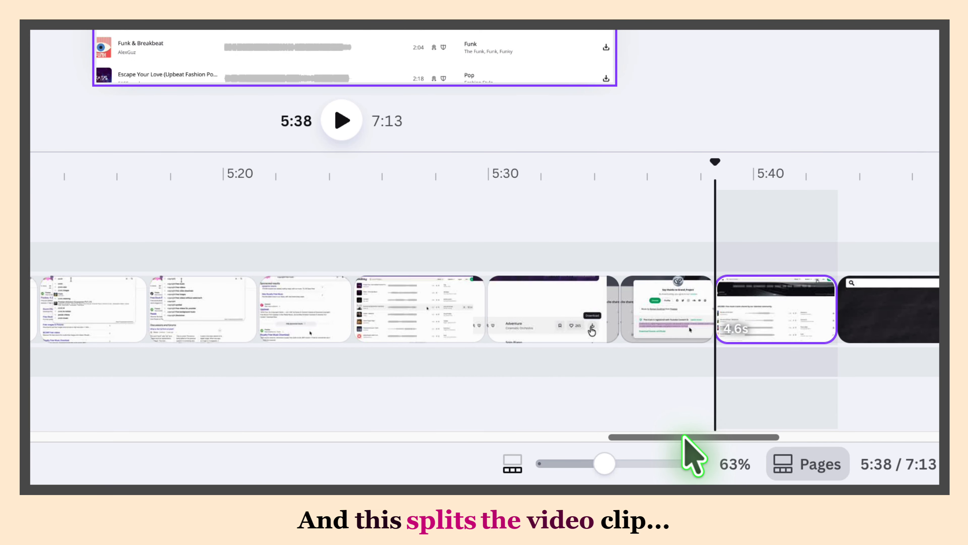
Step: Extend the short black page that starts at about 1:13 to 5.7 seconds
scroll(335, 382, left, 2)
scroll(317, 353, down, 4)
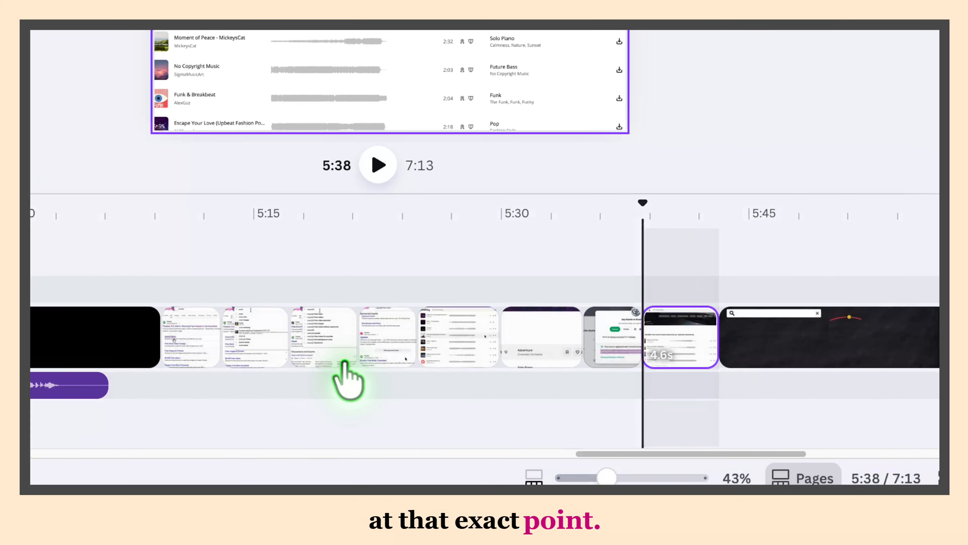
scroll(565, 308, left, 5)
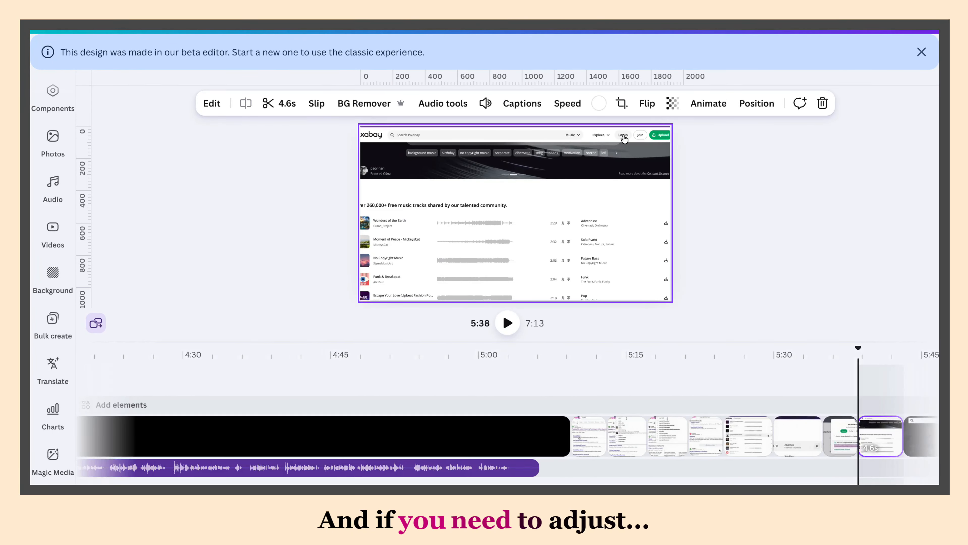
drag(606, 454, 285, 447)
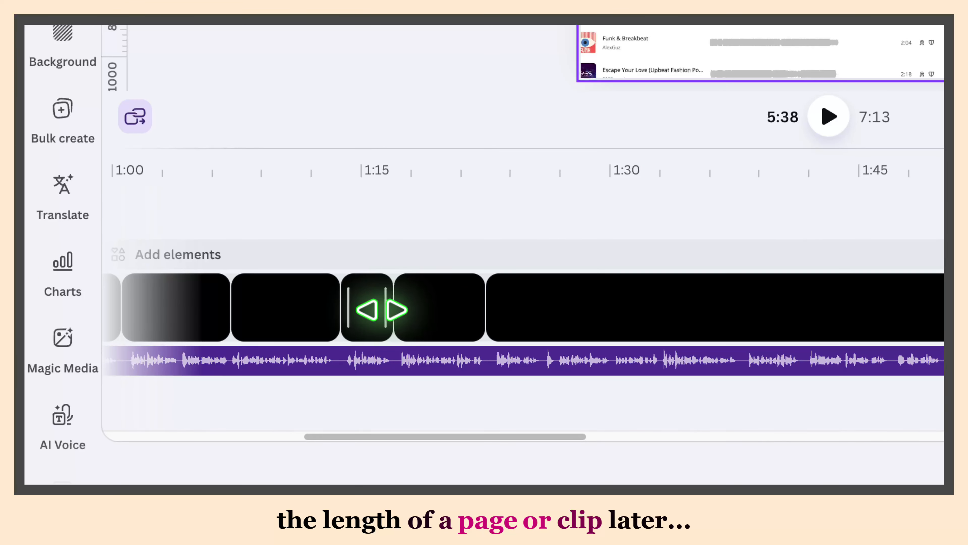
drag(382, 310, 403, 300)
Step: Fine-tune the length of the first video clip after the black pages by adjusting its edges at about 5:13
scroll(637, 305, down, 4)
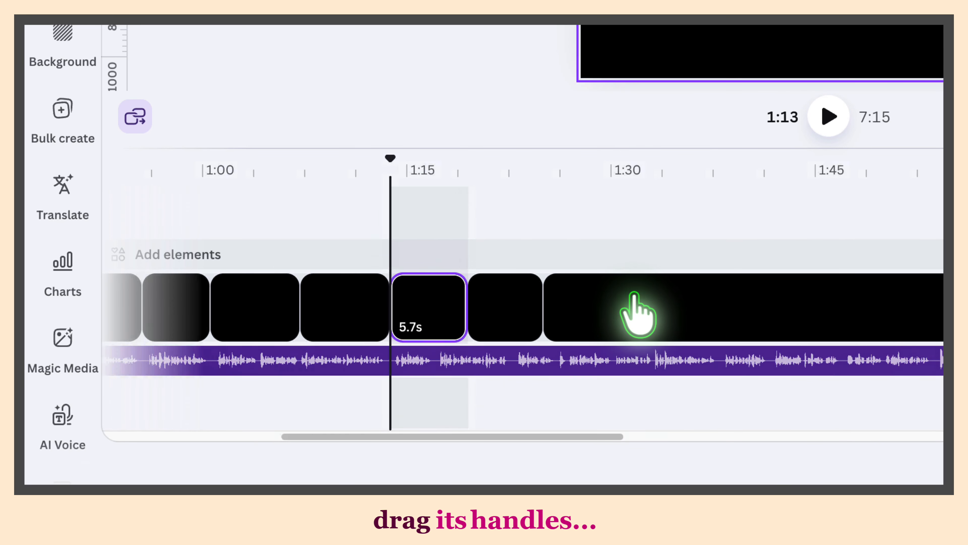
drag(512, 435, 549, 434)
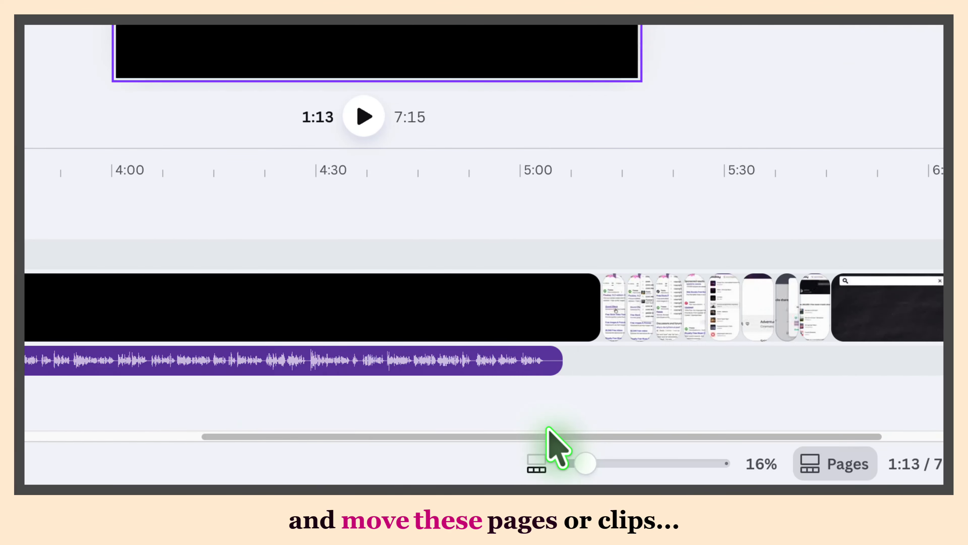
click(615, 320)
scroll(617, 324, up, 5)
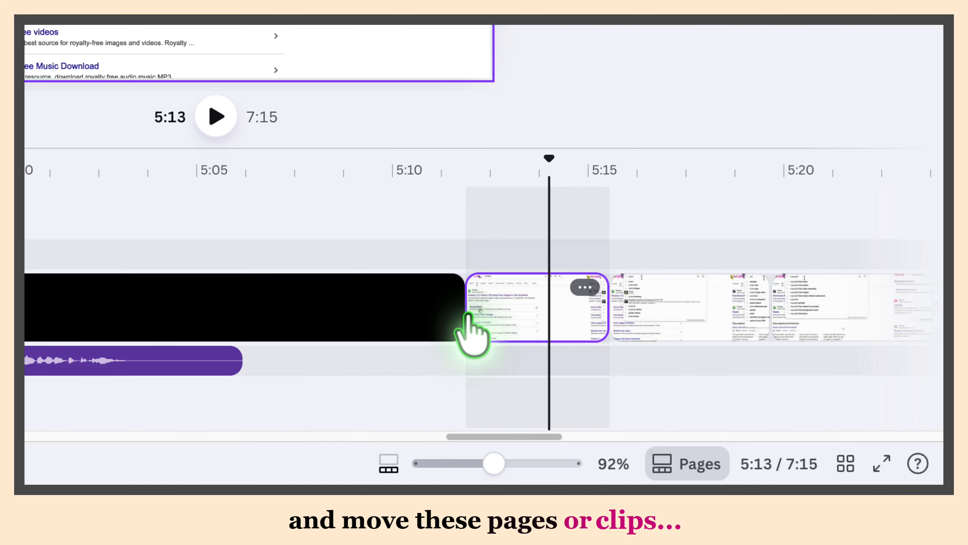
mouse_move(754, 312)
mouse_down()
mouse_move(777, 311)
mouse_move(735, 314)
mouse_up()
drag(628, 342, 618, 342)
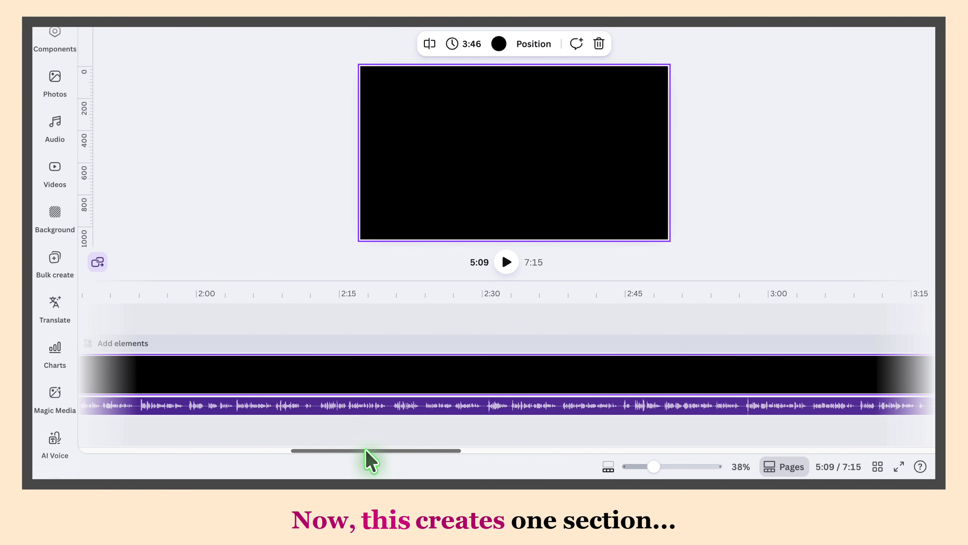
Step: Split the narration audio at about 7.9 s and move the remaining part to start at 8.3 s, leaving a short pause
drag(367, 454, 172, 452)
drag(228, 441, 122, 444)
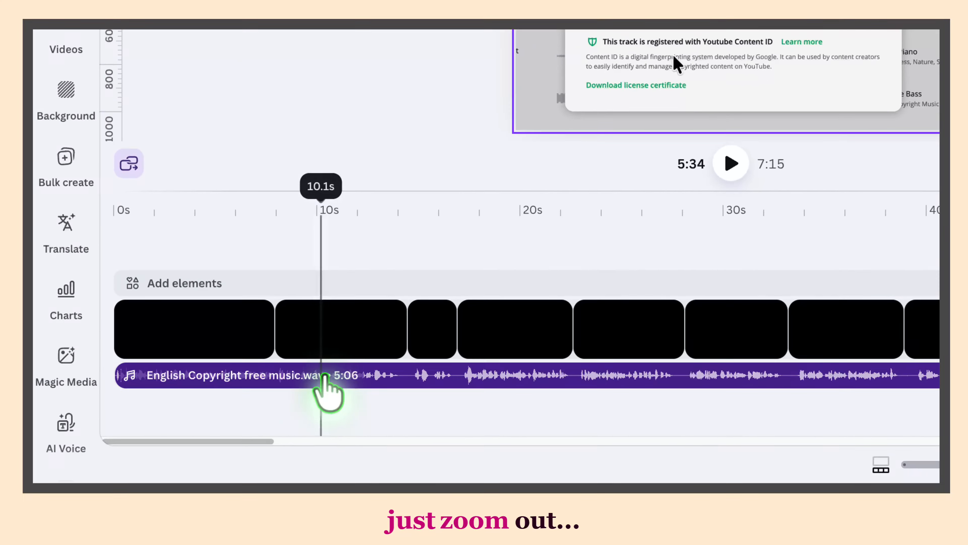
click(245, 409)
scroll(388, 376, up, 5)
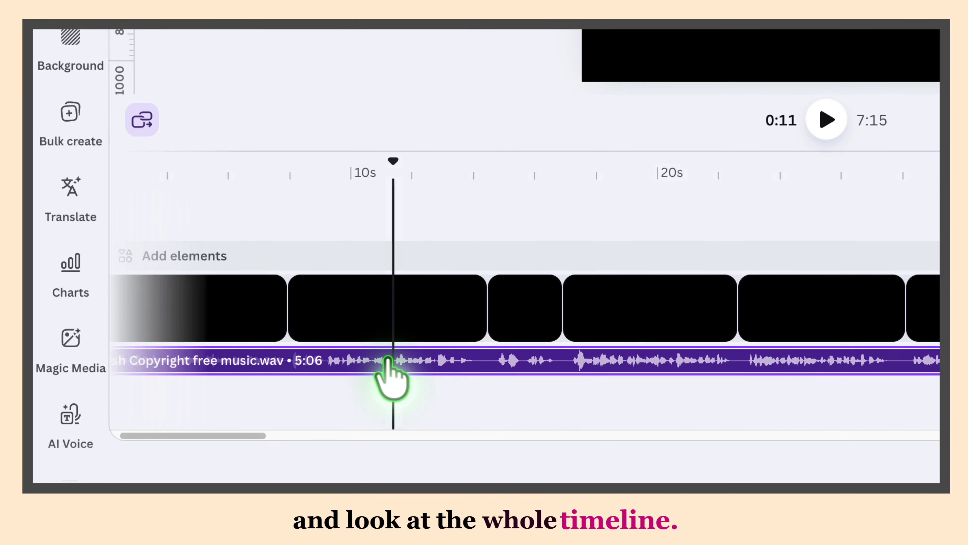
scroll(388, 366, up, 4)
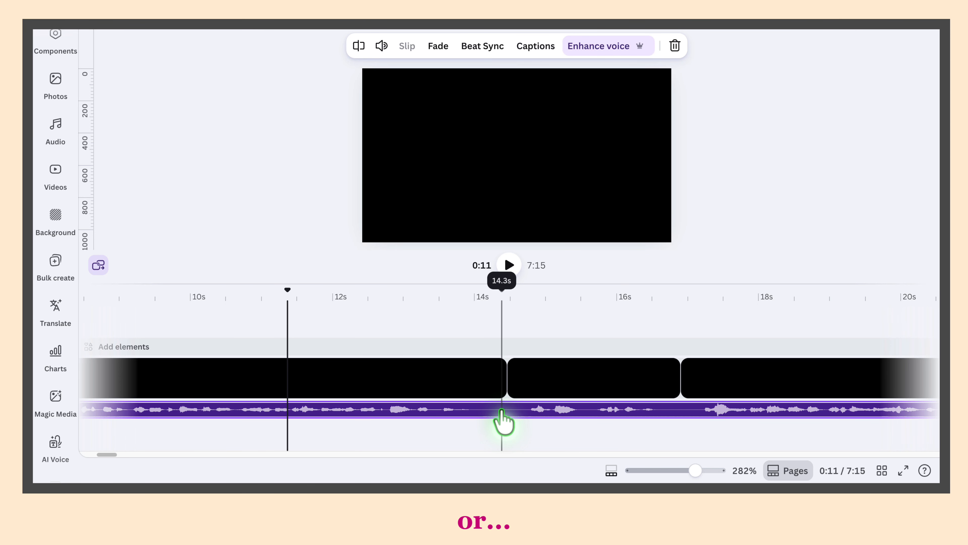
scroll(503, 413, down, 3)
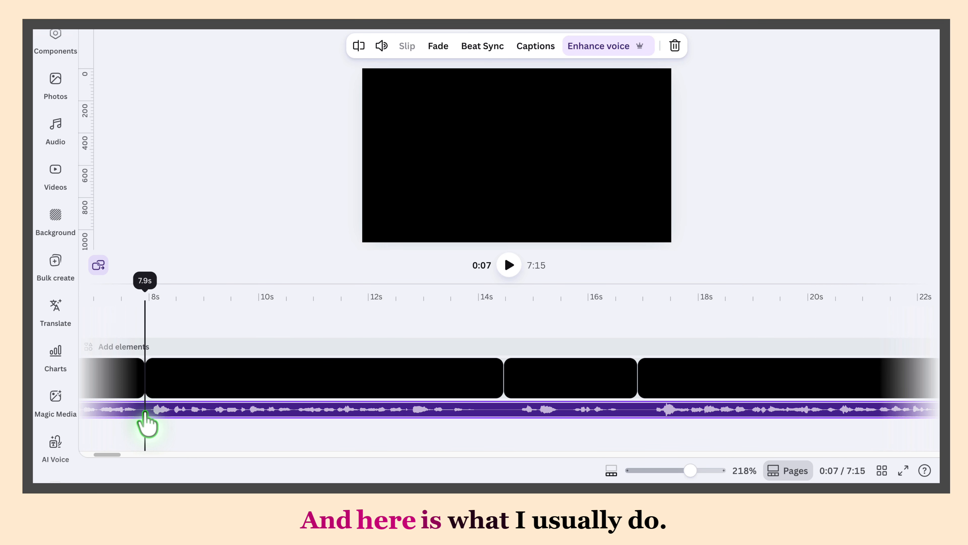
drag(184, 415, 225, 416)
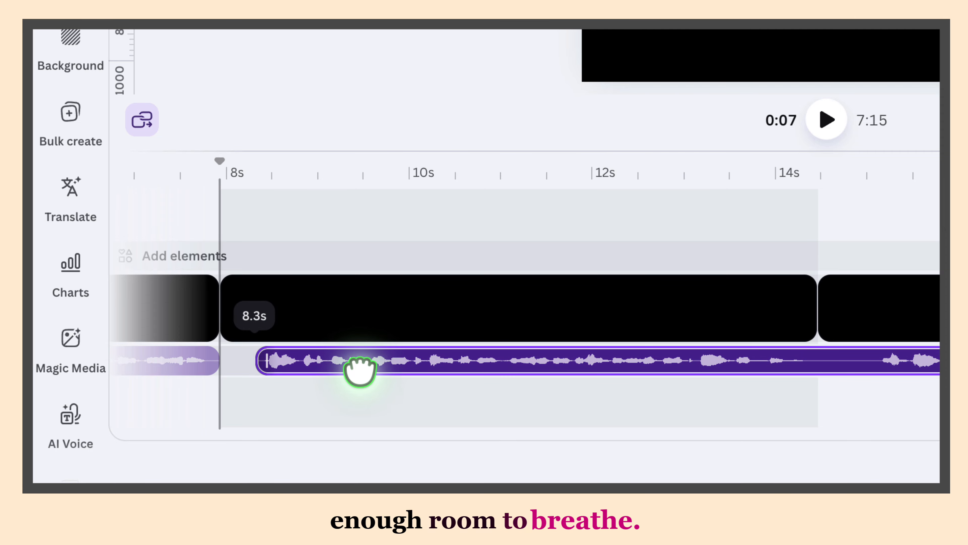
drag(354, 360, 354, 360)
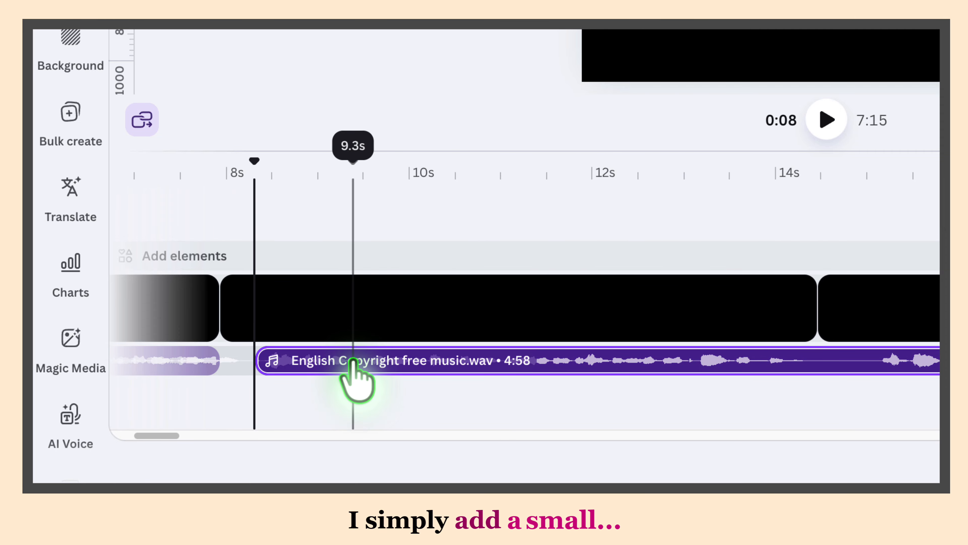
drag(264, 163, 930, 175)
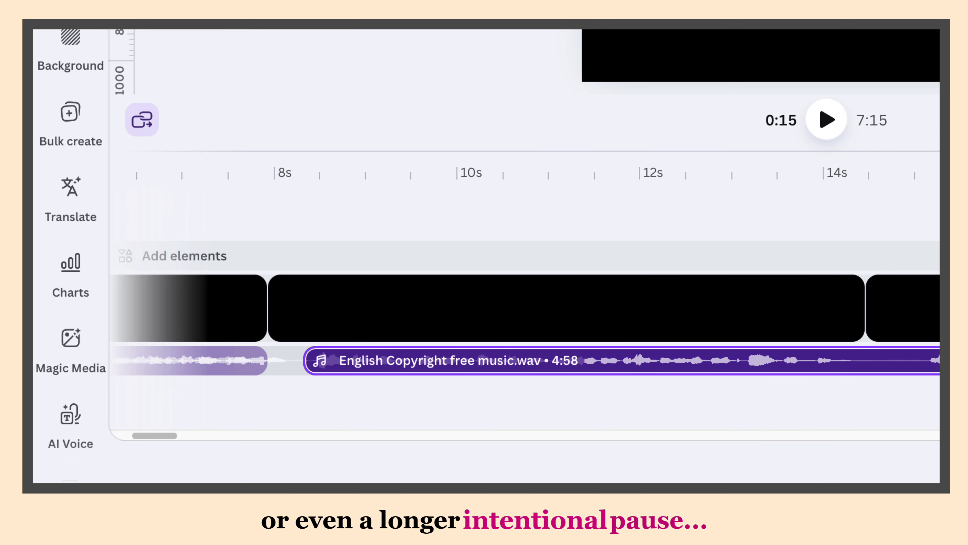
key(Escape)
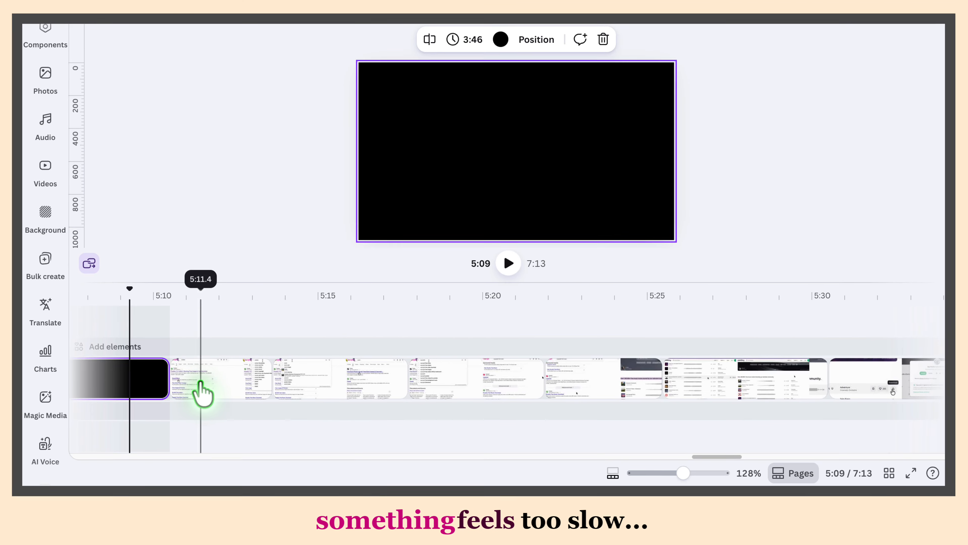
Step: Slightly increase the playback speed of the 3.1-second video clip that follows the black pages
click(201, 394)
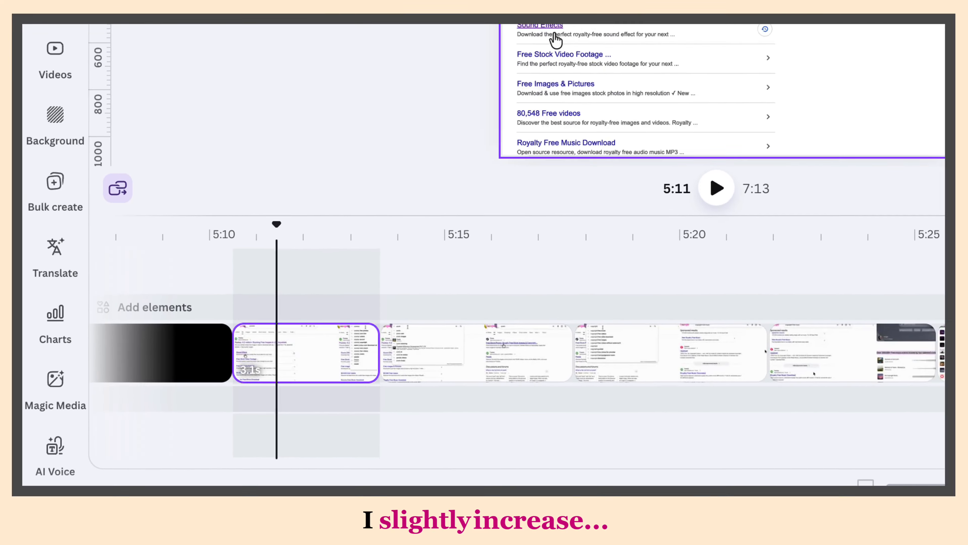
click(568, 95)
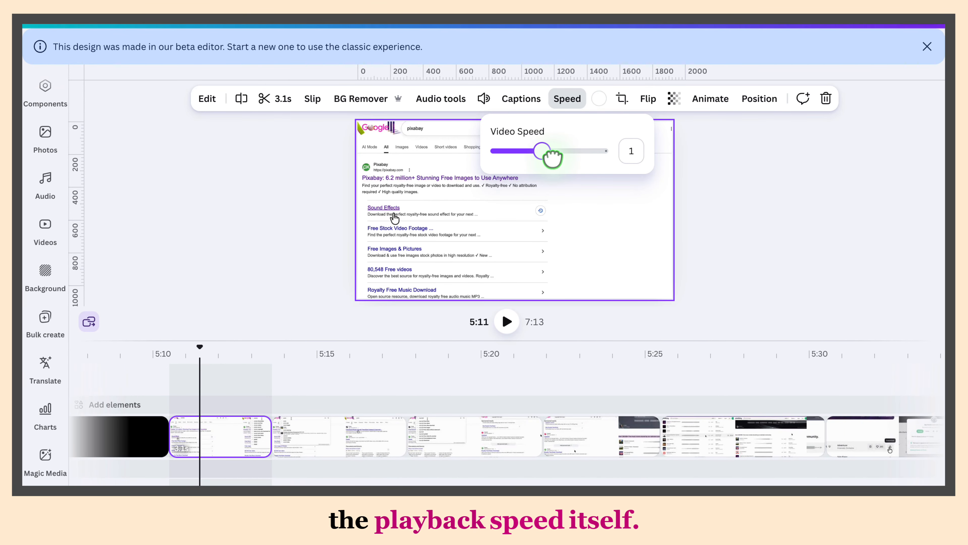
drag(552, 157, 559, 157)
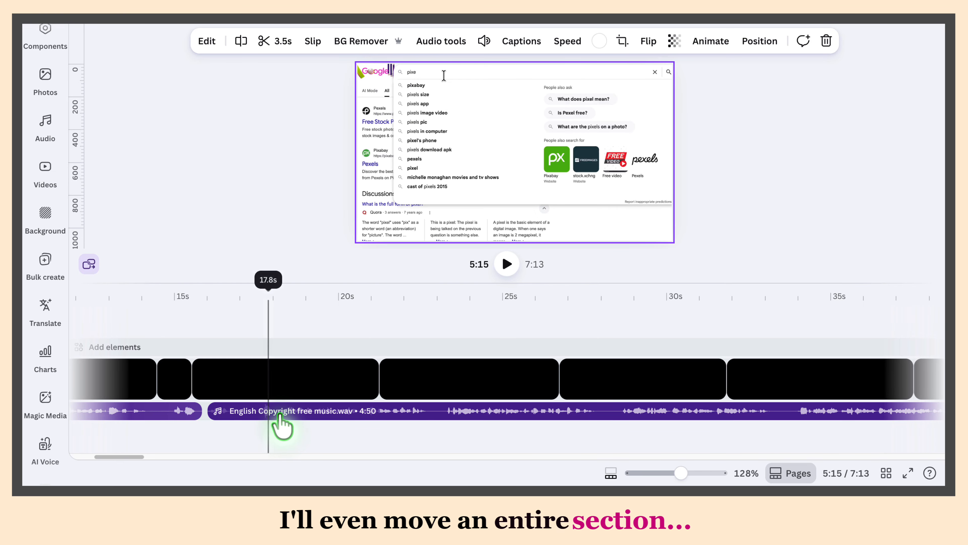
Step: Split the narration audio at about 22.9 s and try shifting the neighbouring audio sections along the timeline
scroll(249, 411, down, 8)
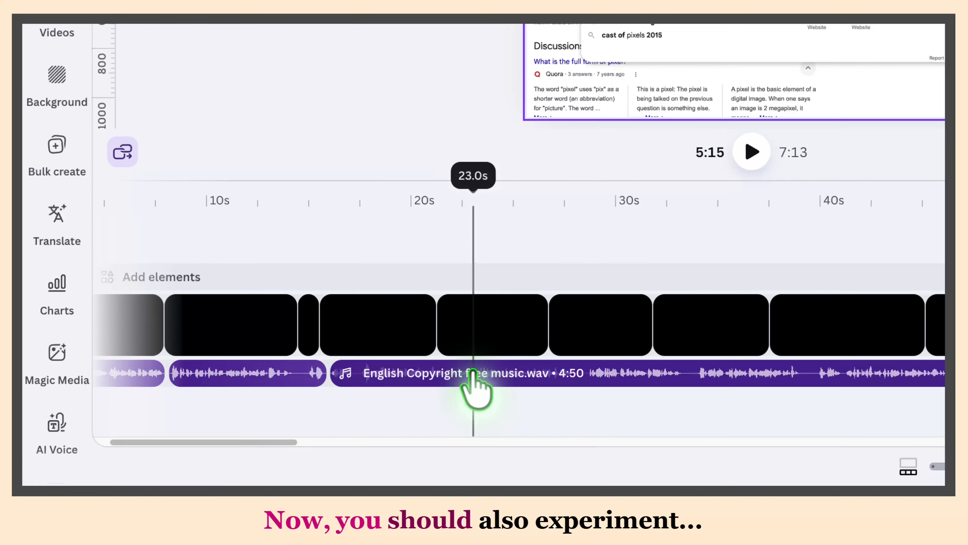
click(472, 372)
key(s)
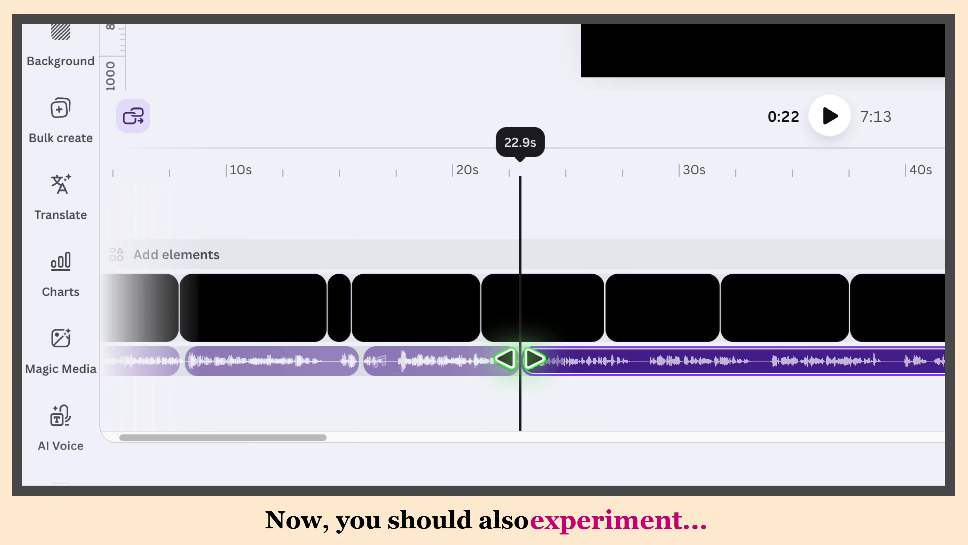
drag(304, 360, 354, 344)
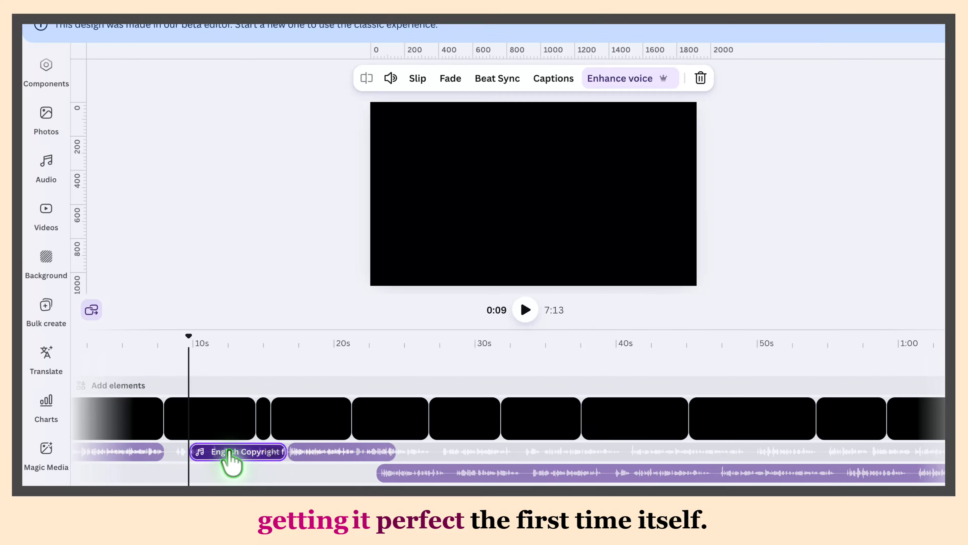
drag(230, 456, 223, 459)
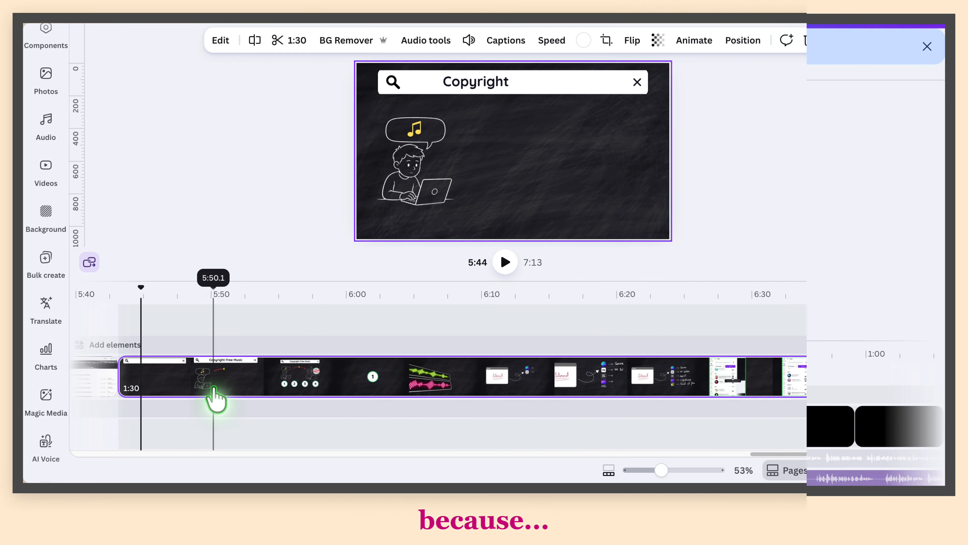
Step: Split the 1:30 blackboard video clip at about 5:52, 6:03, 6:13 and 6:29
scroll(216, 401, right, 5)
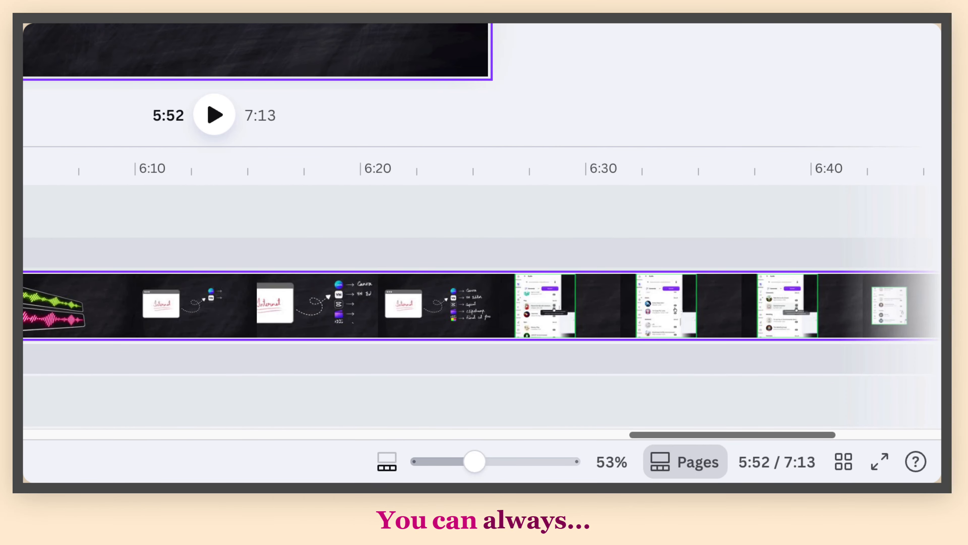
click(601, 313)
key(s)
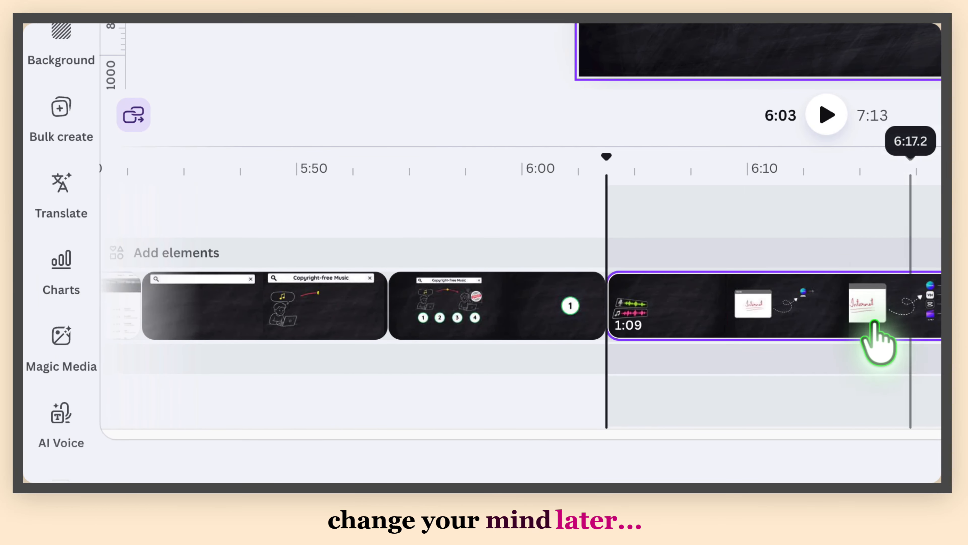
click(832, 316)
key(s)
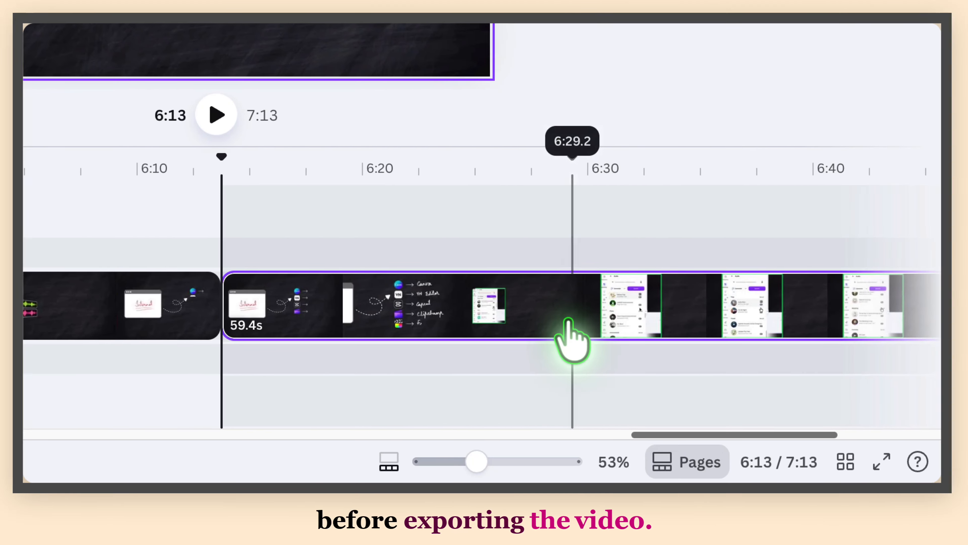
click(571, 332)
key(s)
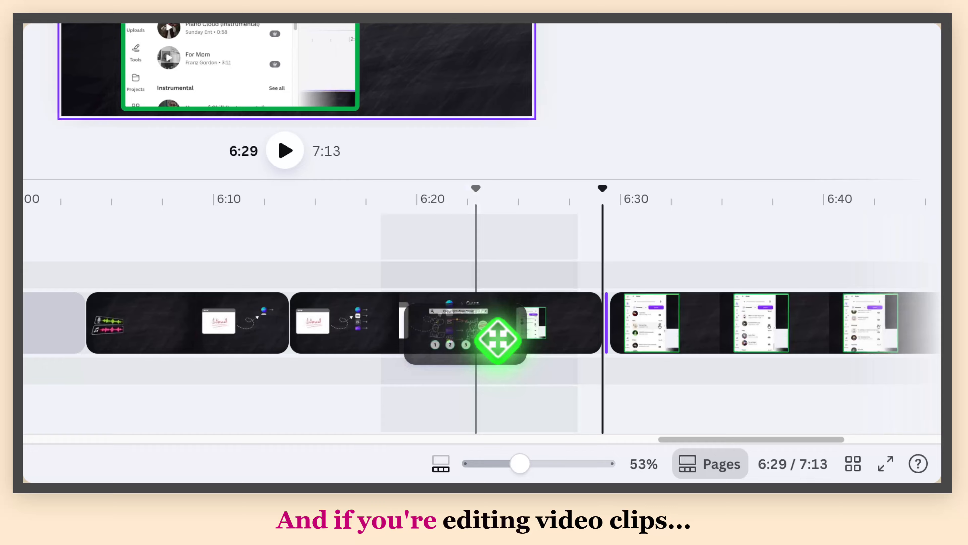
Step: Put the 9.6-second blackboard clip back in its original place and insert a blank page right after it
drag(496, 335, 138, 369)
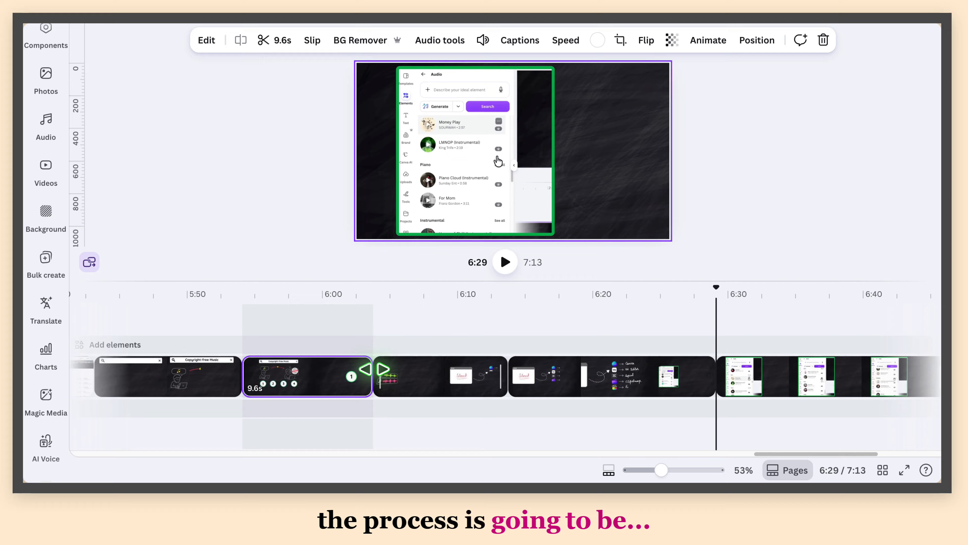
click(373, 370)
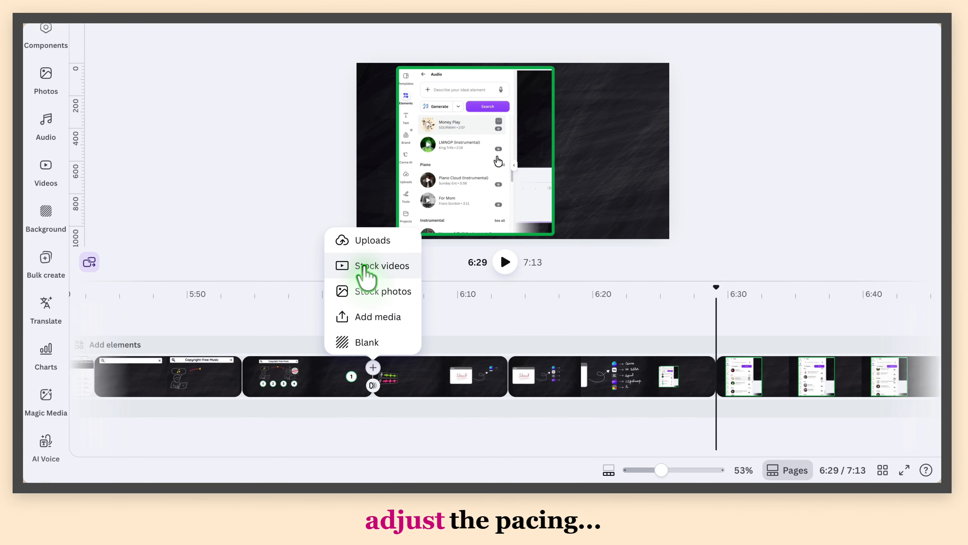
click(365, 342)
click(407, 374)
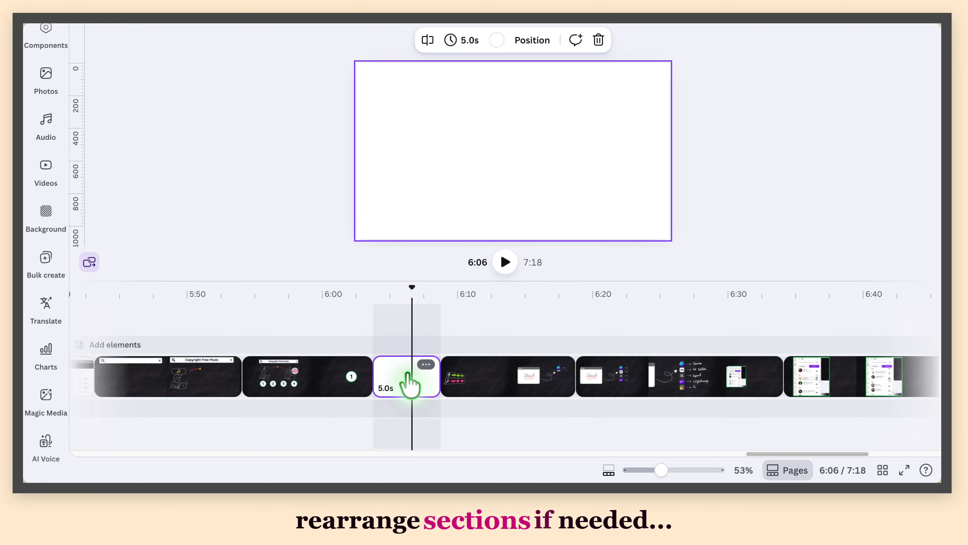
Step: Place two more blank pages between the following blackboard clips and shorten the blank pages by their edges
drag(409, 383, 601, 389)
drag(594, 366, 303, 353)
scroll(670, 351, down, 2)
click(453, 362)
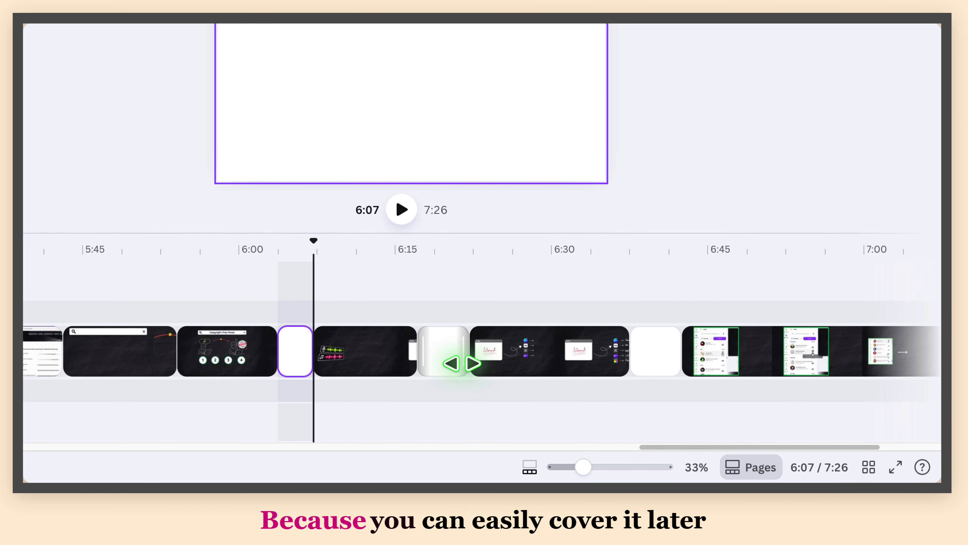
drag(446, 362, 641, 361)
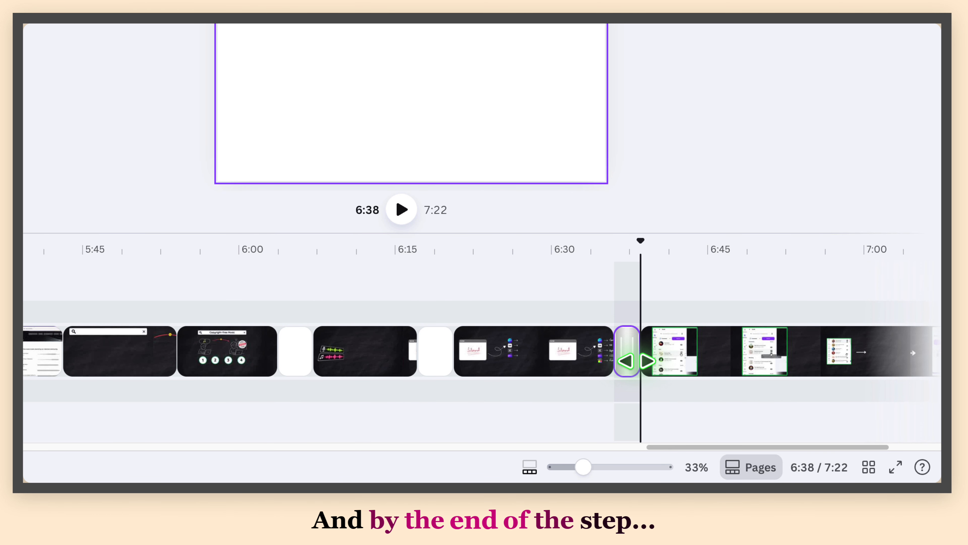
Step: Set the duration of all three blank pages between the blackboard clips to 2 seconds and clear the selection
shift+click(295, 354)
shift+click(431, 354)
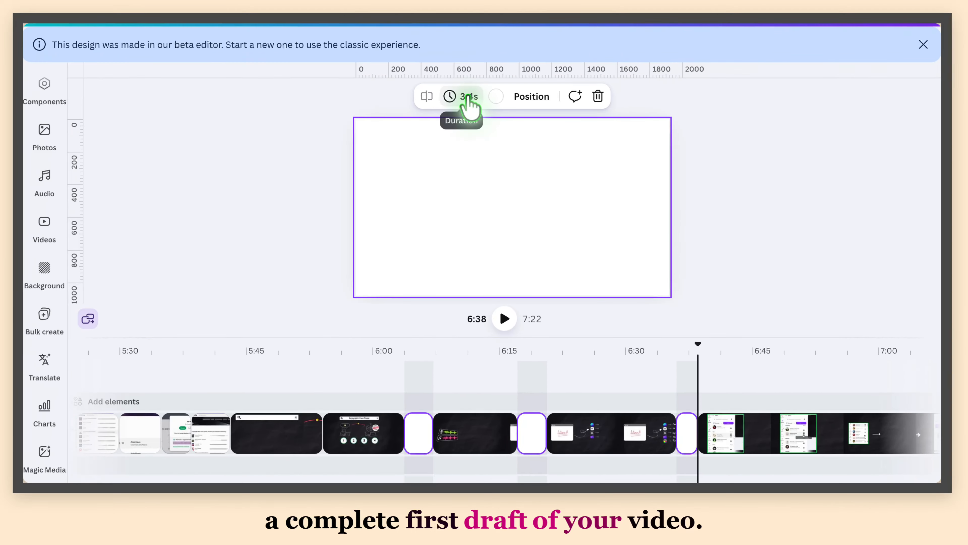
click(462, 97)
click(537, 154)
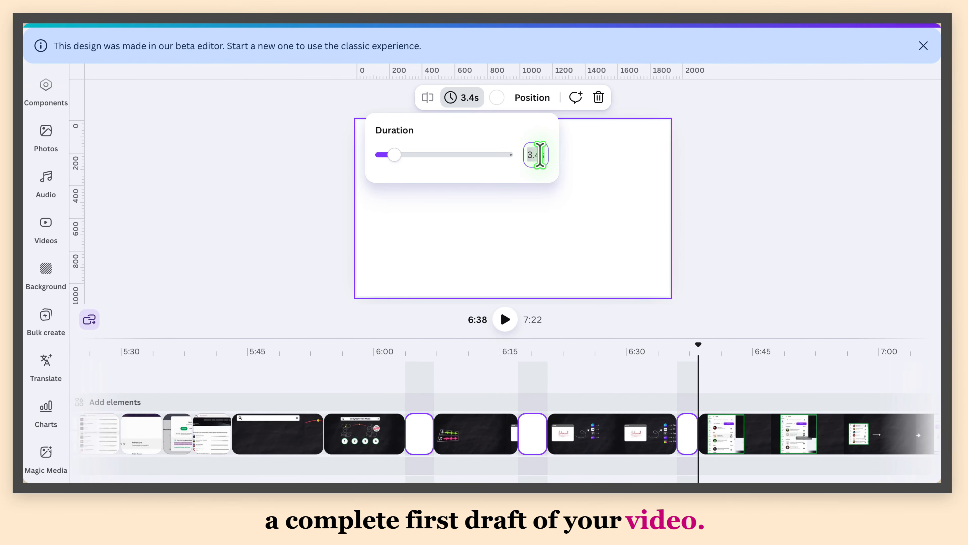
text(2)
key(Return)
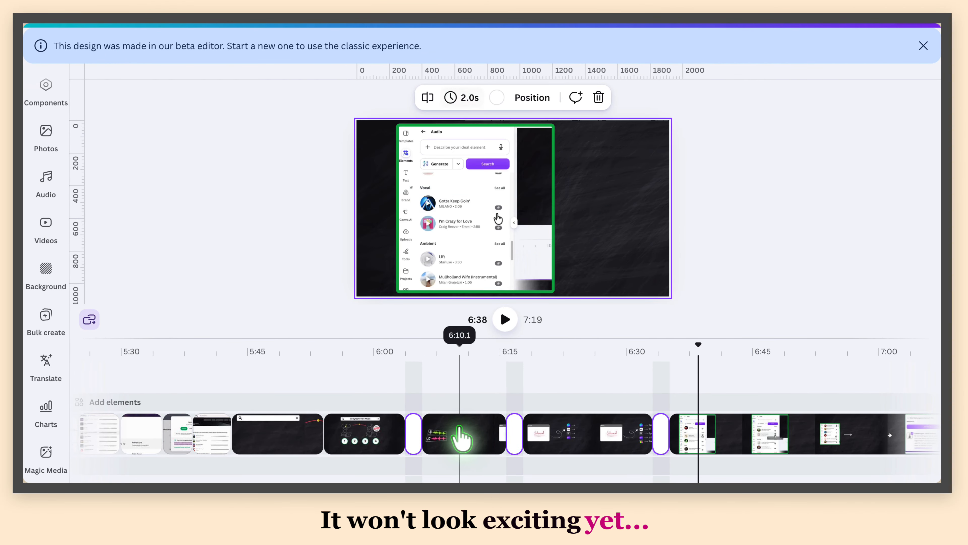
click(460, 435)
click(365, 439)
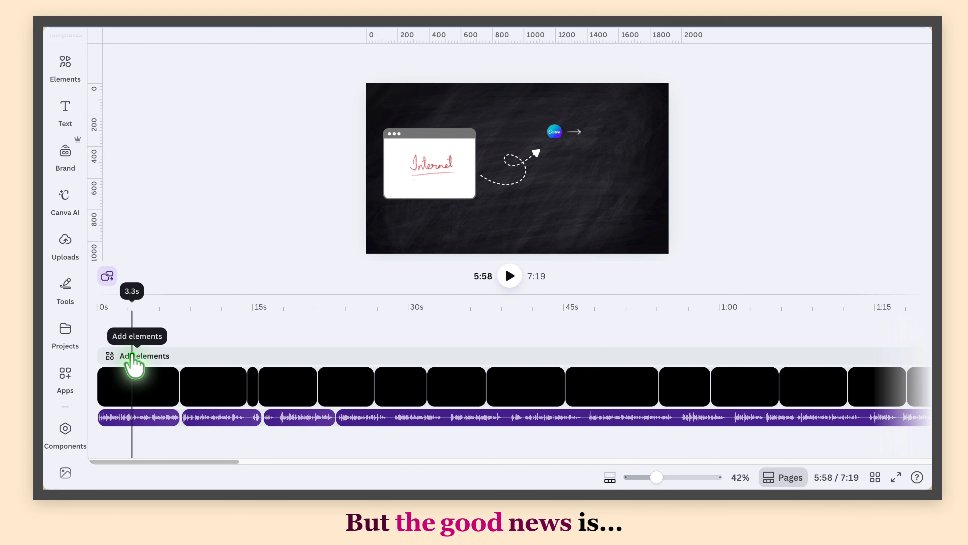
Step: Open the elements library and look through its categories, from audio, videos and photos down to tables and forms
click(137, 358)
click(168, 254)
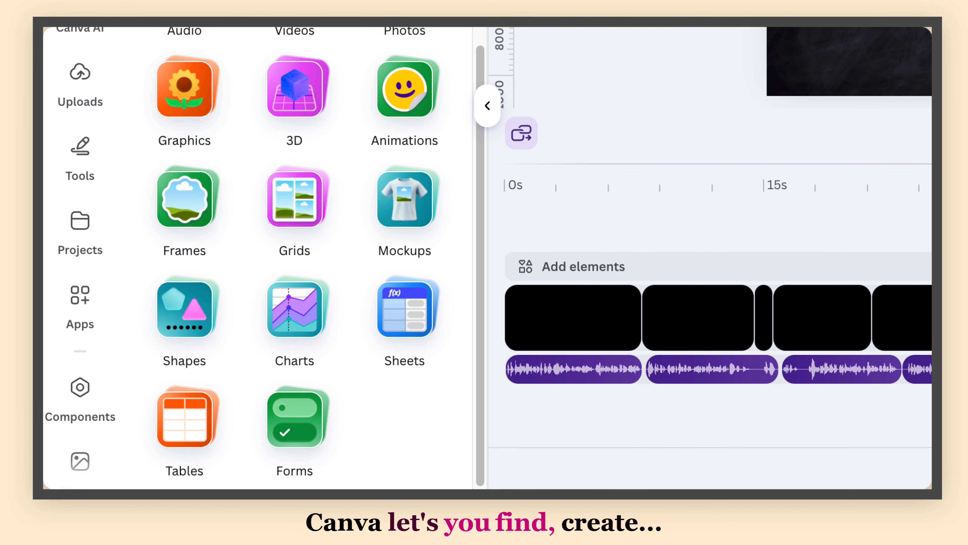
drag(481, 70, 457, 28)
drag(456, 68, 456, 28)
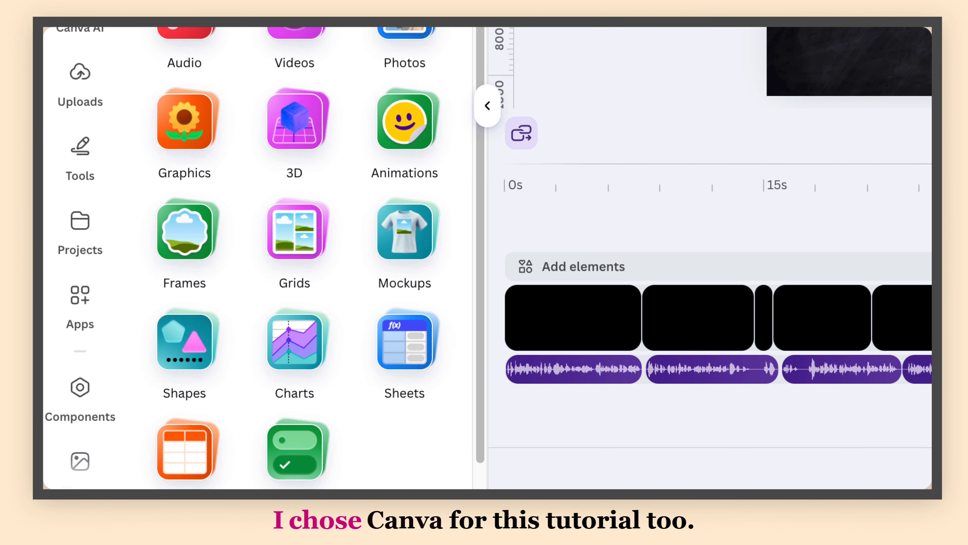
scroll(295, 266, up, 2)
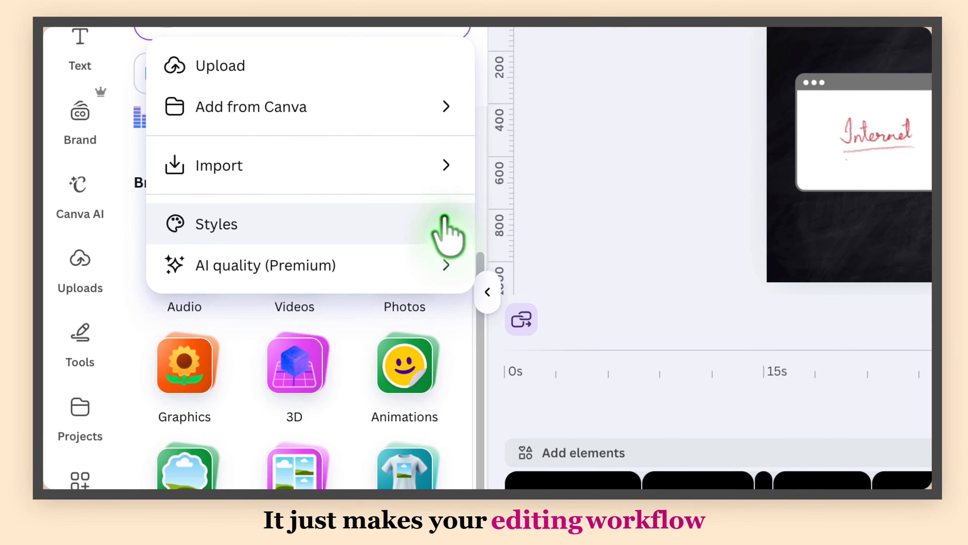
Step: View the style and AI quality options for the element prompt, and close the elements library
click(442, 225)
drag(467, 211, 466, 396)
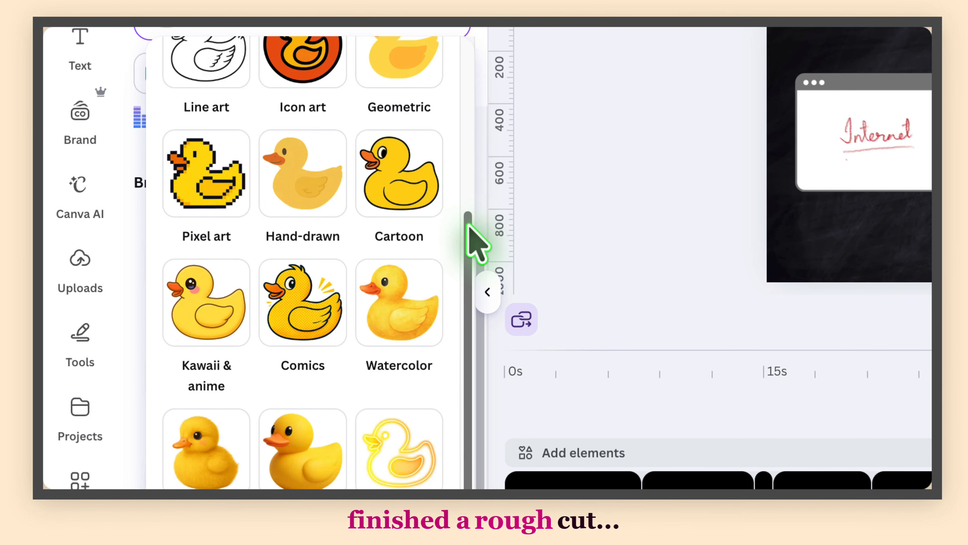
drag(475, 233, 265, 61)
click(174, 65)
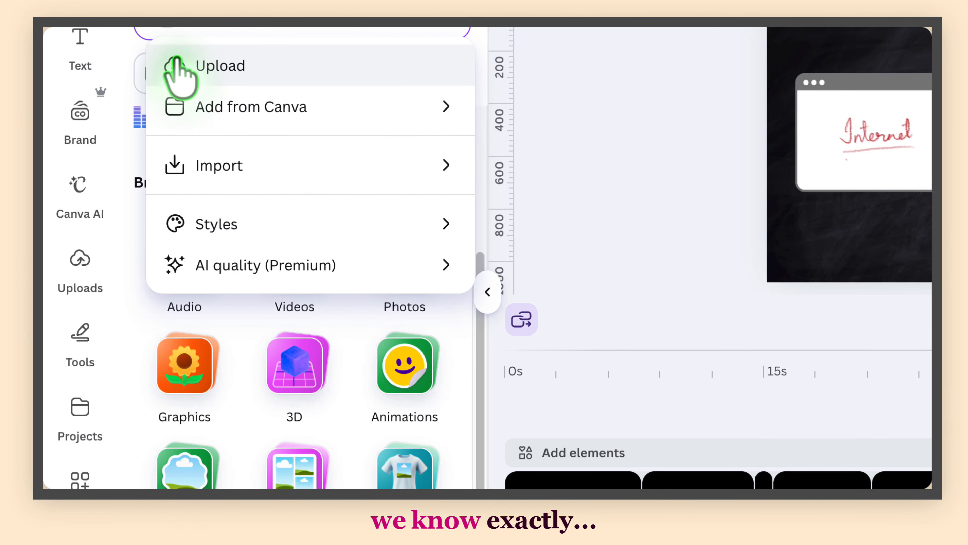
click(450, 263)
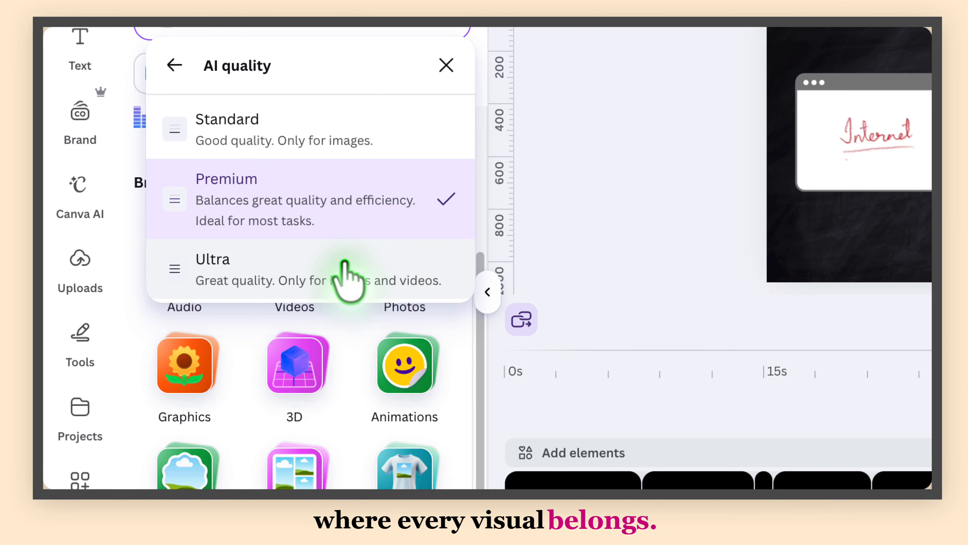
click(174, 64)
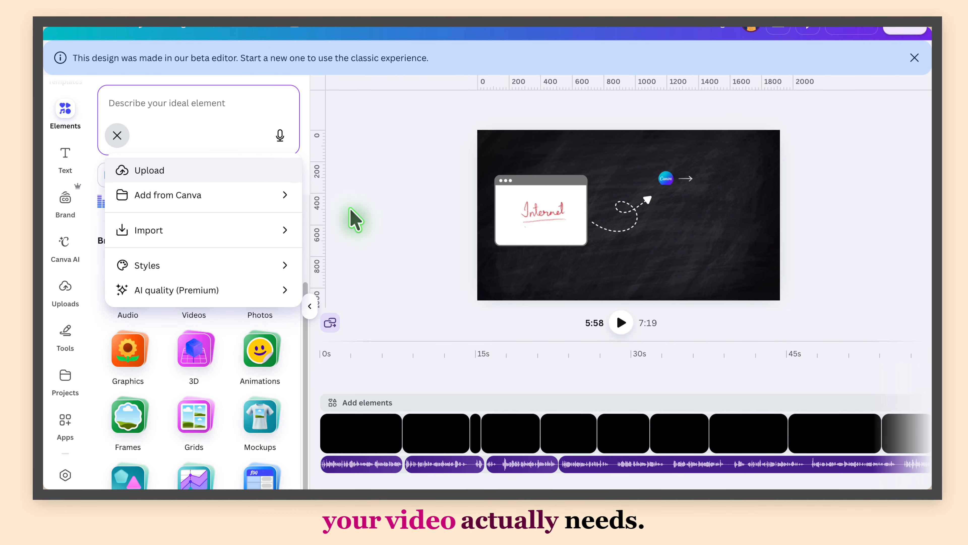
click(311, 306)
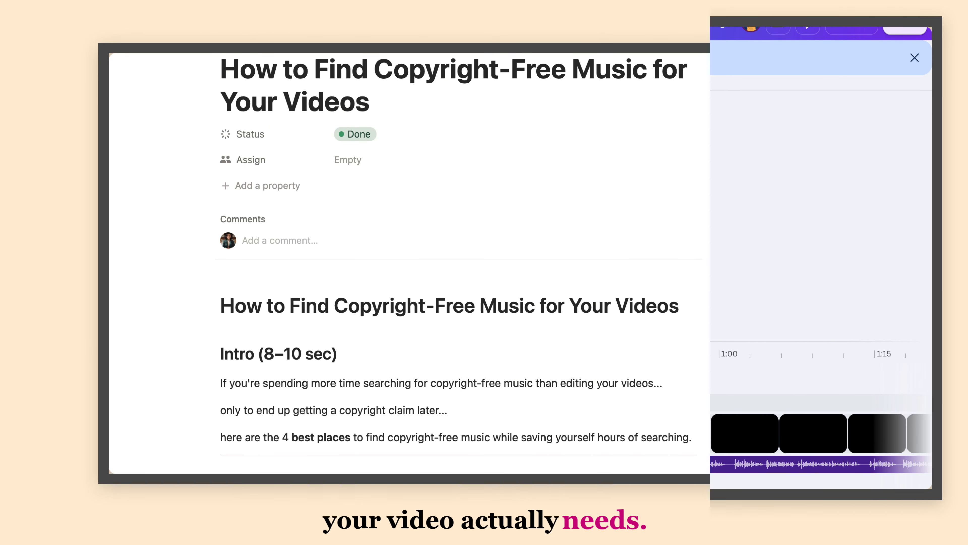
Step: Review the script "How to Find Copyright-Free Music for Your Videos" down to the Before You Publish section
scroll(459, 263, down, 12)
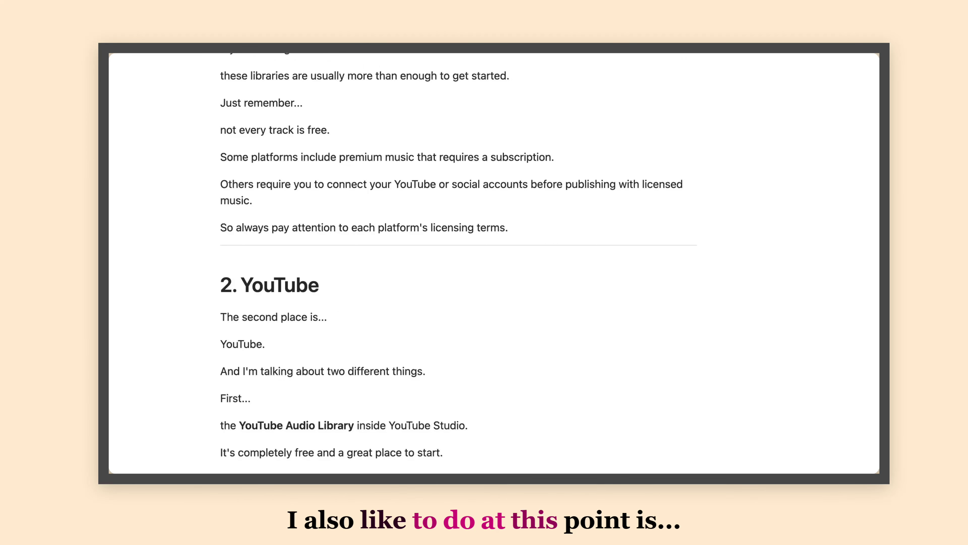
scroll(459, 264, down, 20)
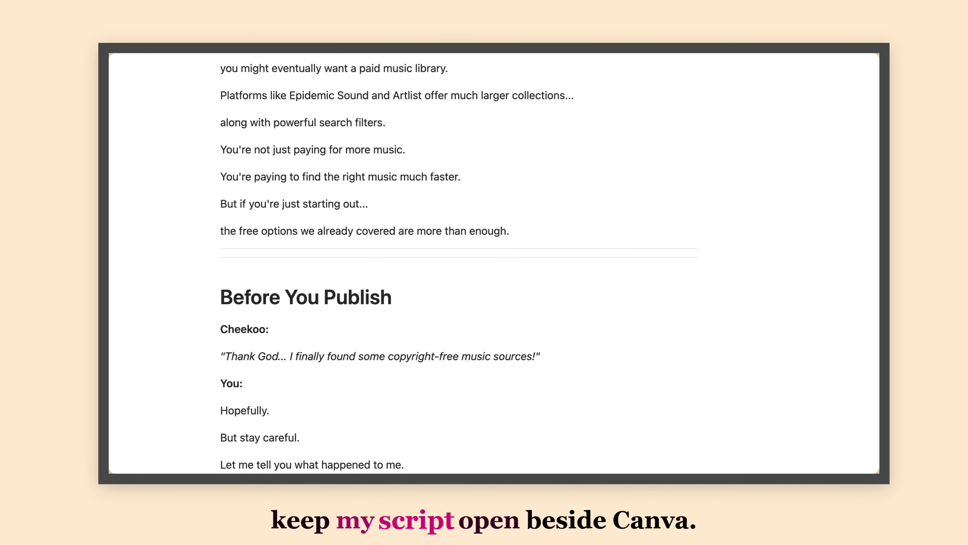
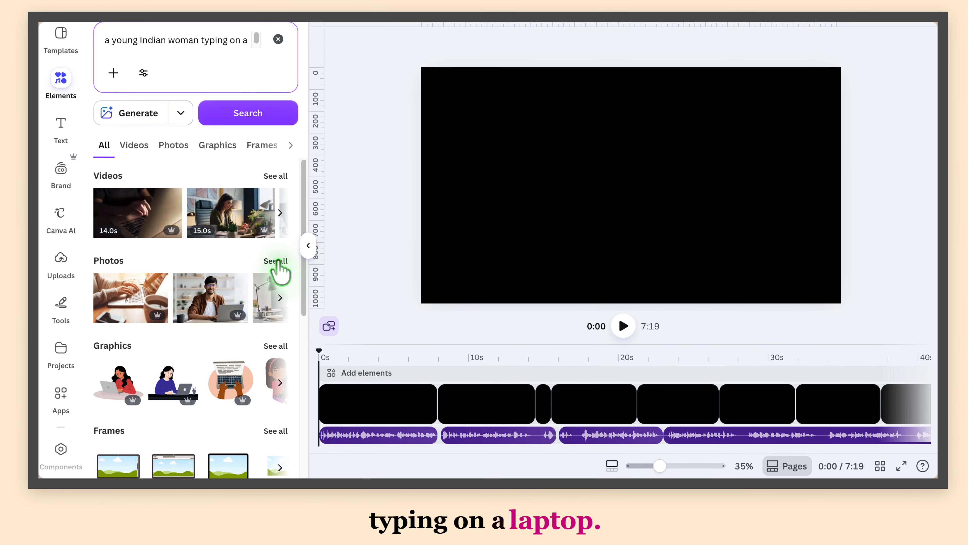
Step: Show all photo results for the young Indian woman typing on a laptop and look through them
click(276, 261)
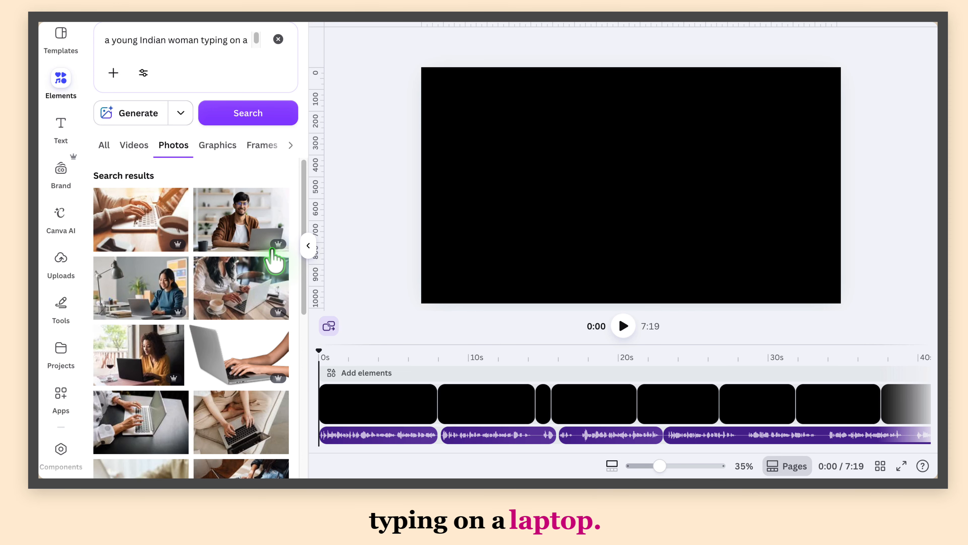
scroll(175, 331, down, 5)
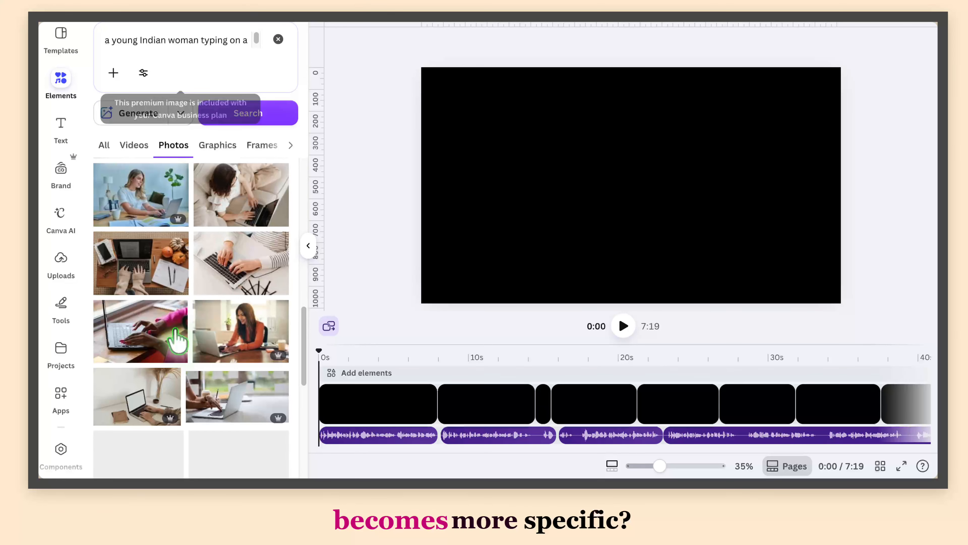
scroll(177, 335, down, 5)
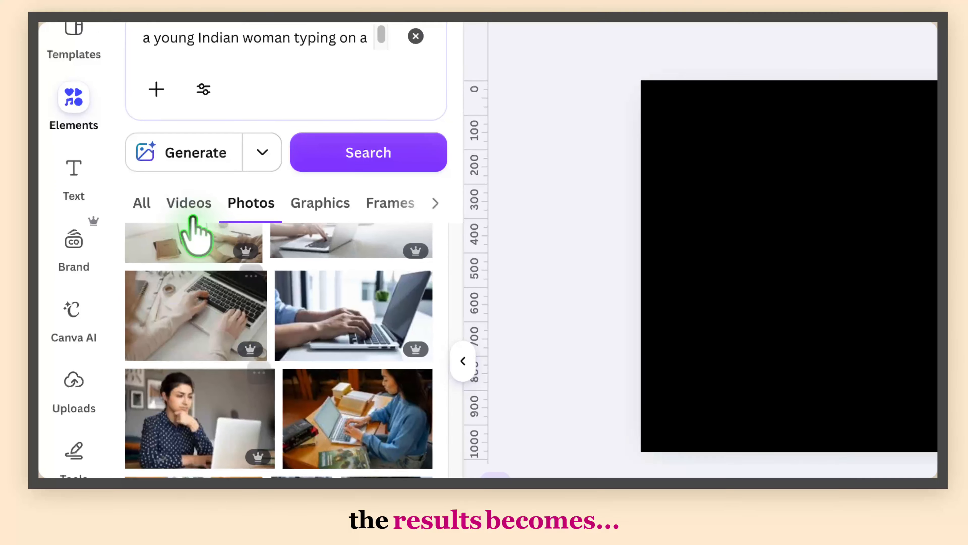
Step: Switch the typing-woman search to video results and look through them down to the related searches
click(193, 216)
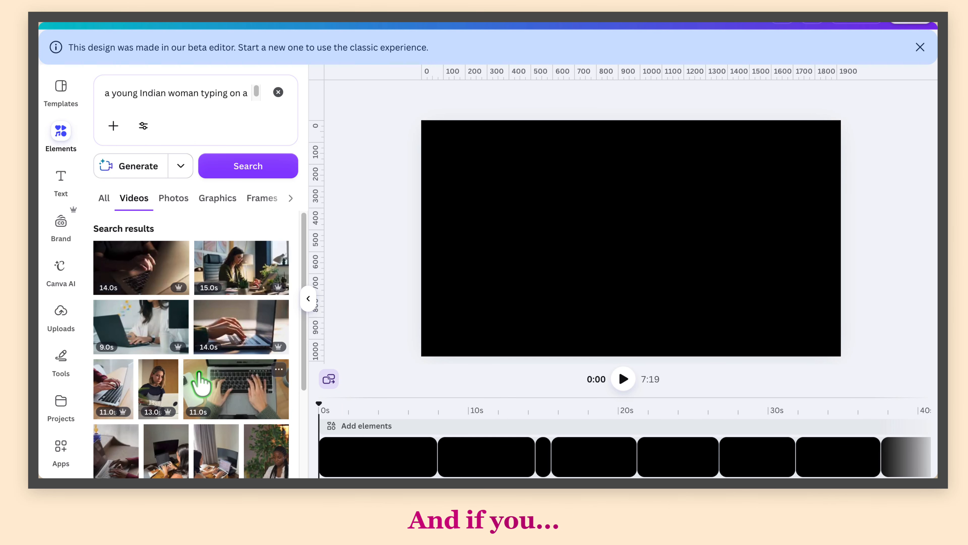
scroll(200, 382, down, 5)
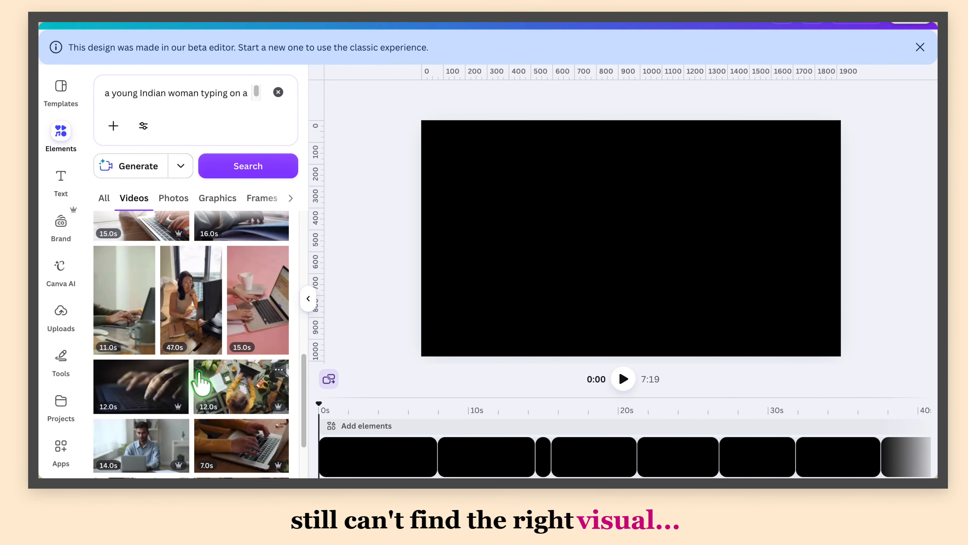
scroll(200, 382, down, 5)
scroll(200, 382, down, 3)
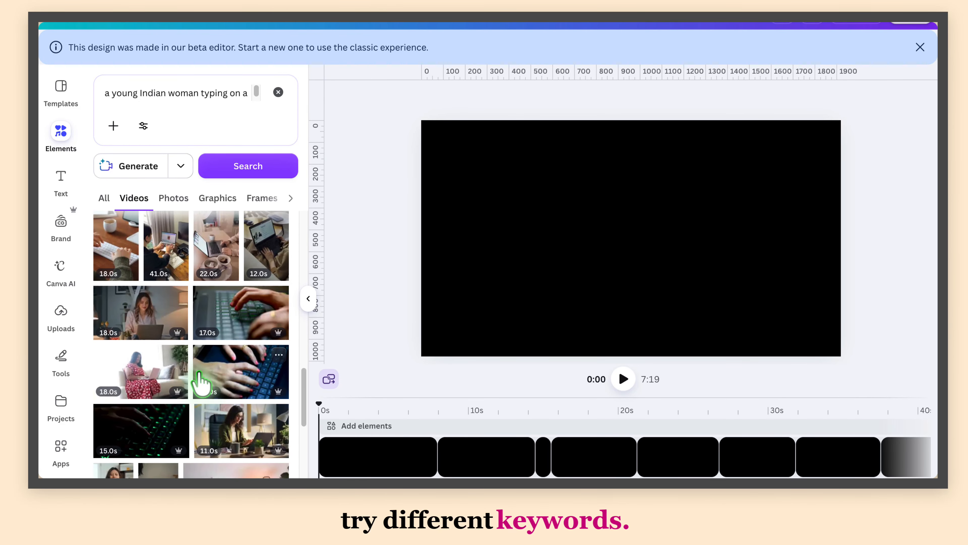
scroll(200, 382, down, 4)
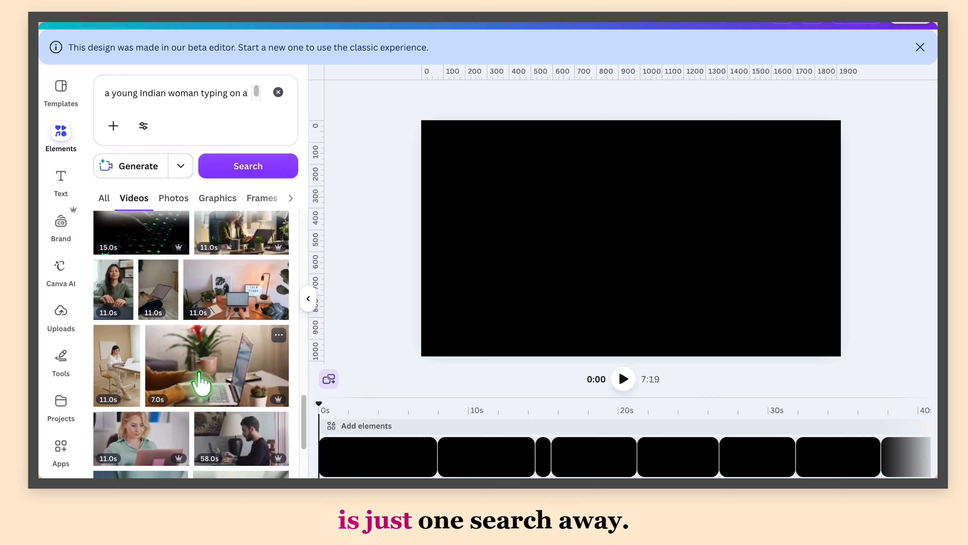
scroll(253, 368, down, 8)
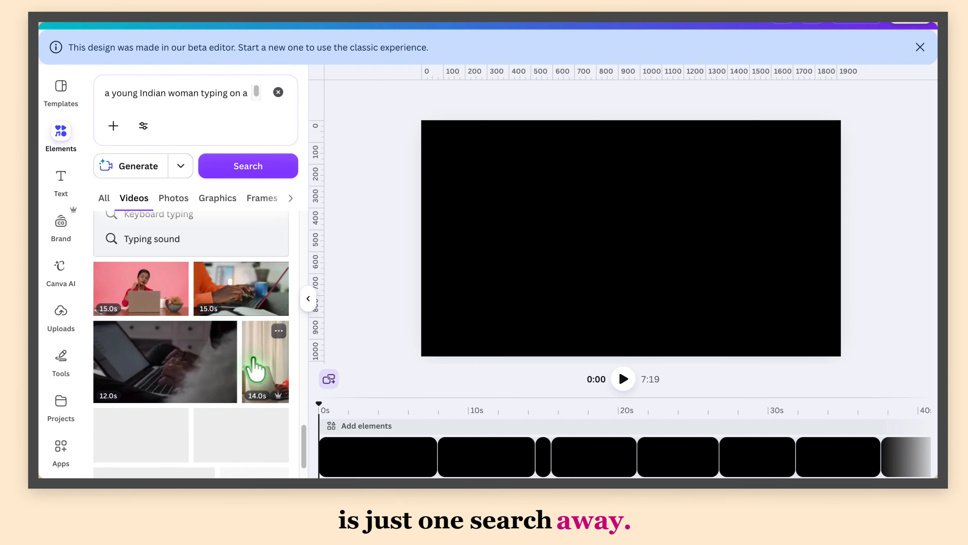
scroll(254, 368, up, 2)
scroll(253, 358, up, 1)
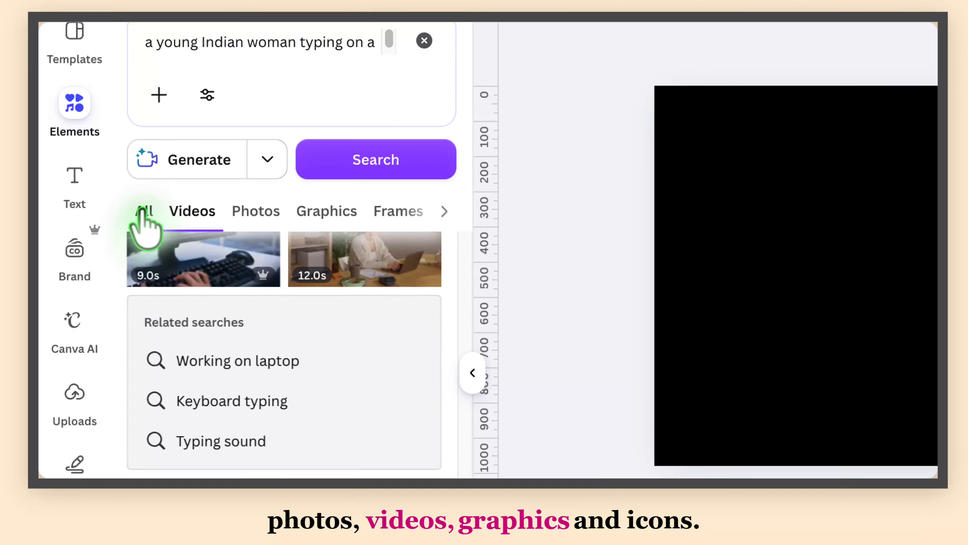
Step: Return the search to all result types and open the options beneath the search prompt
click(104, 198)
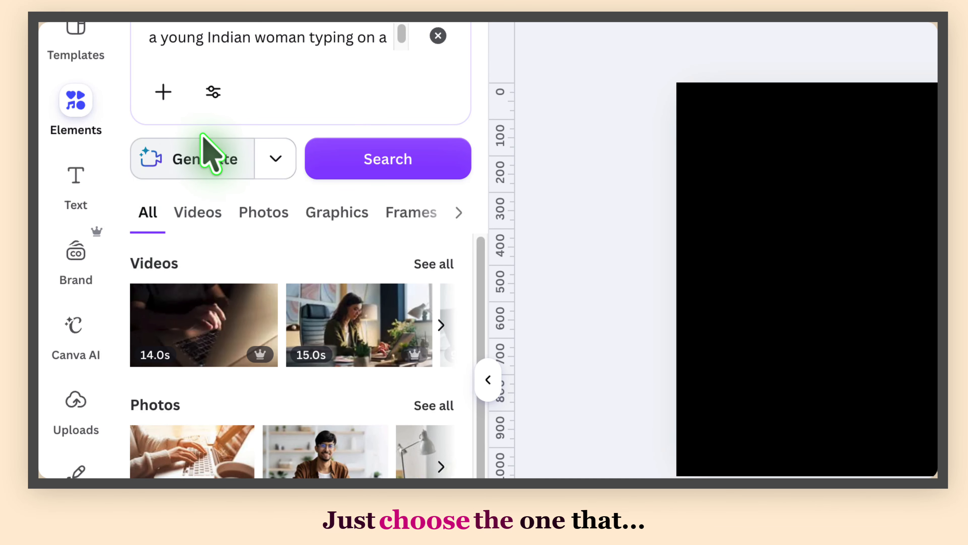
click(216, 98)
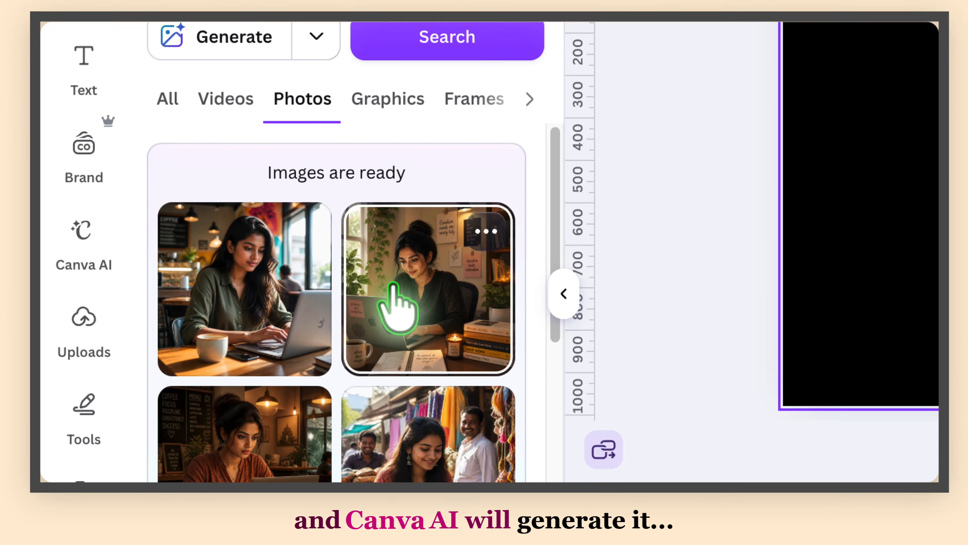
Step: Insert the four AI-generated images before the first black clip, ordered home desk, dark café, bright café and market
click(393, 287)
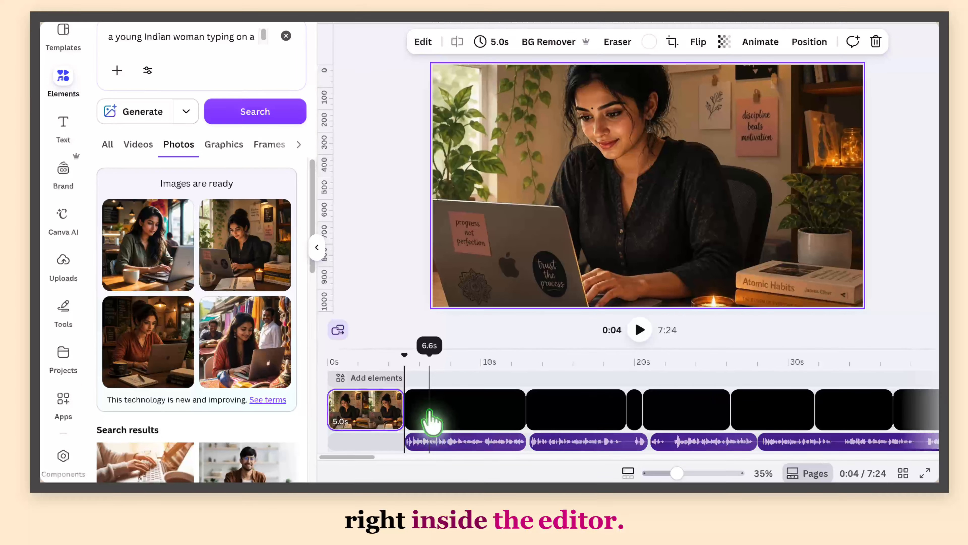
click(776, 466)
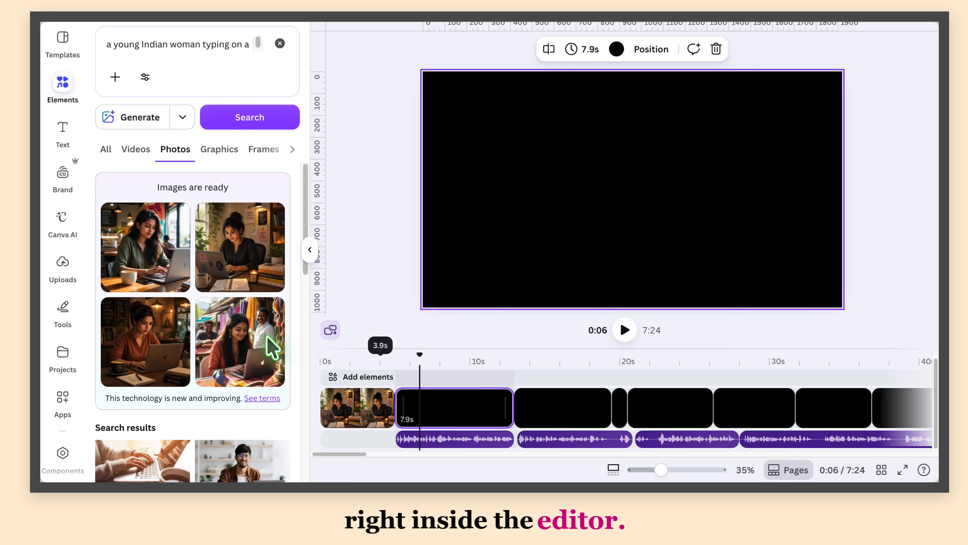
click(165, 335)
click(511, 420)
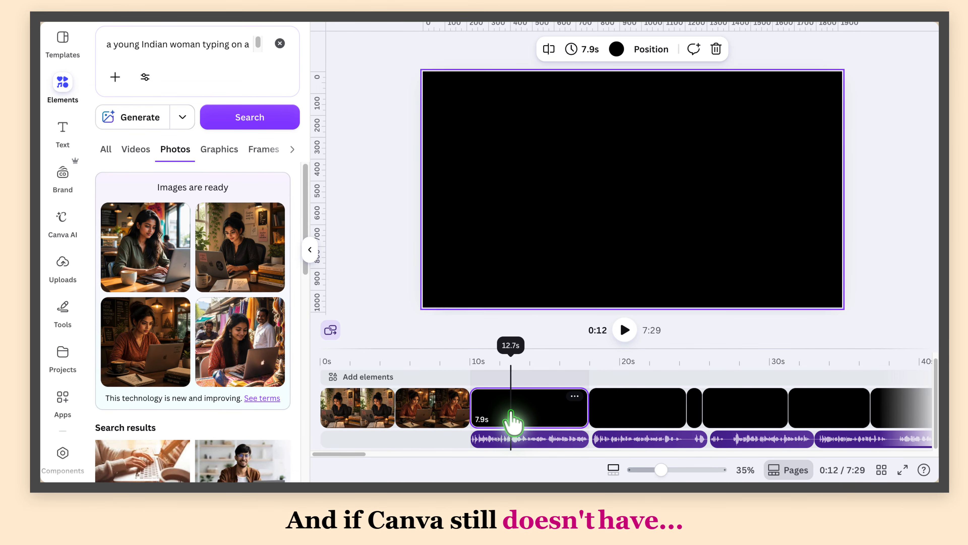
click(168, 225)
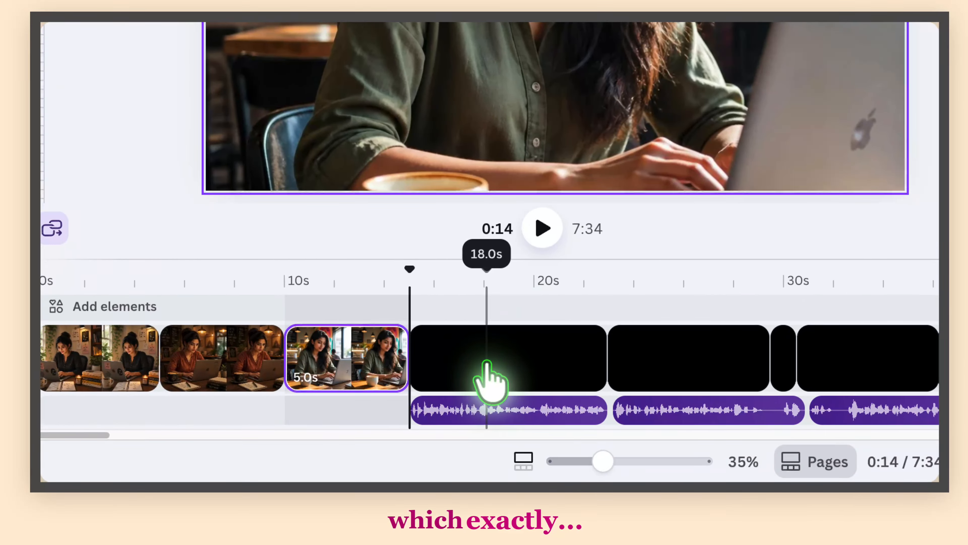
click(493, 366)
click(389, 248)
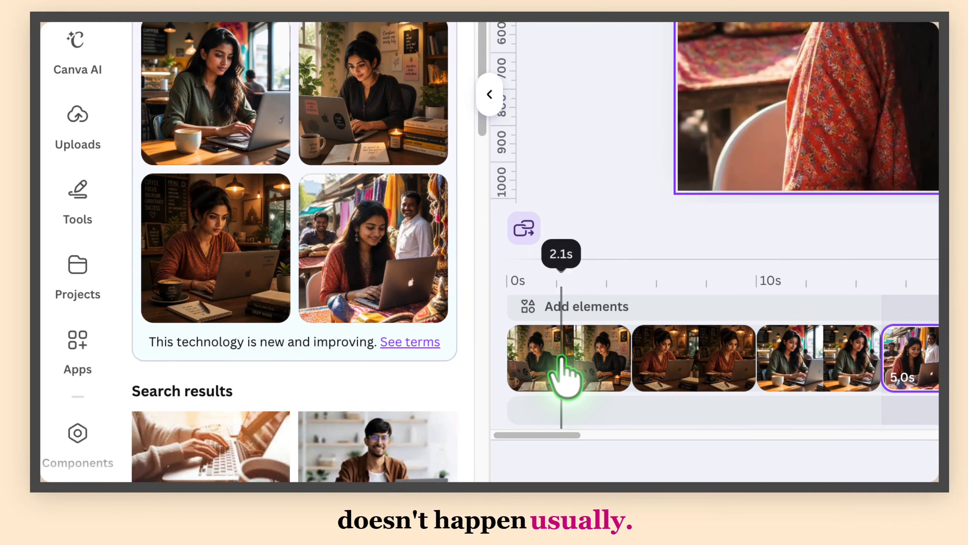
Step: Shift the home-desk image down within its crop frame so the woman's whole head is in view
click(565, 376)
click(495, 94)
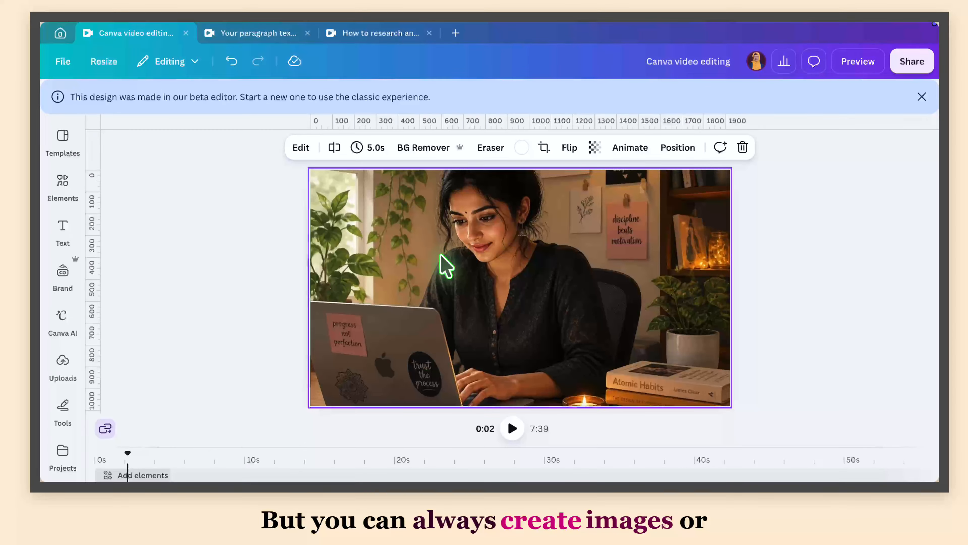
double_click(441, 258)
drag(440, 256, 490, 317)
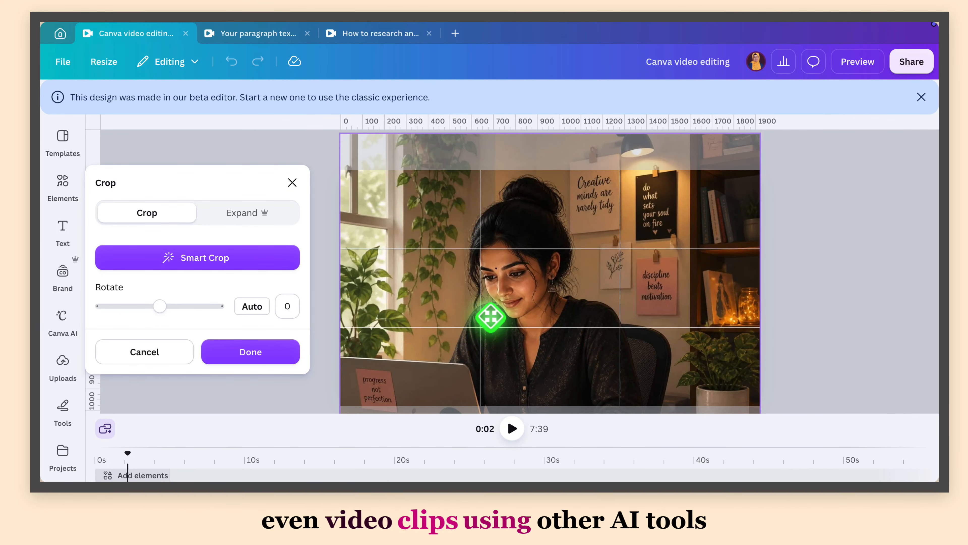
click(261, 349)
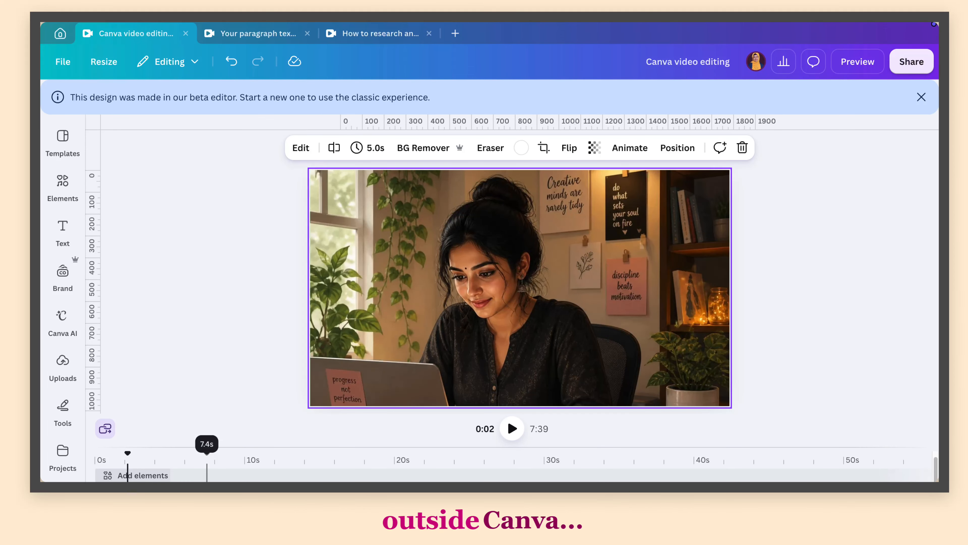
Step: Shift the dark café image, second on the timeline, down within its crop frame to show the woman's whole head
click(192, 476)
double_click(407, 305)
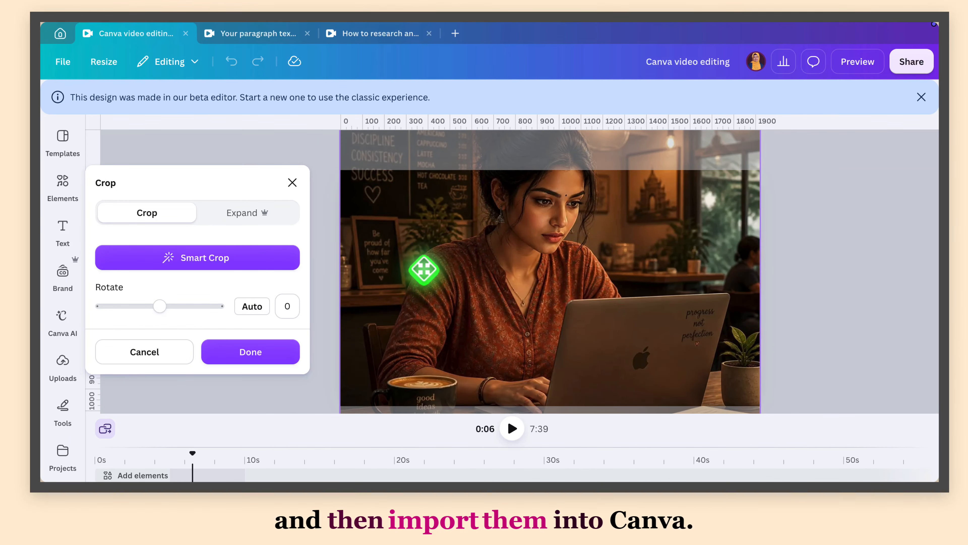
drag(423, 268, 437, 356)
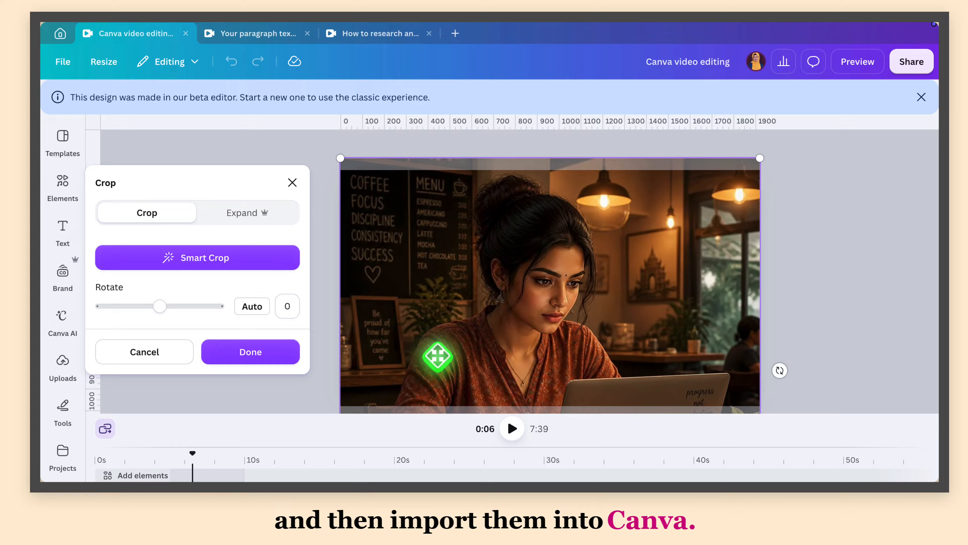
click(254, 354)
Step: Shift the bright café image, third on the timeline, down within its crop frame to show the woman's whole head
click(275, 475)
double_click(443, 278)
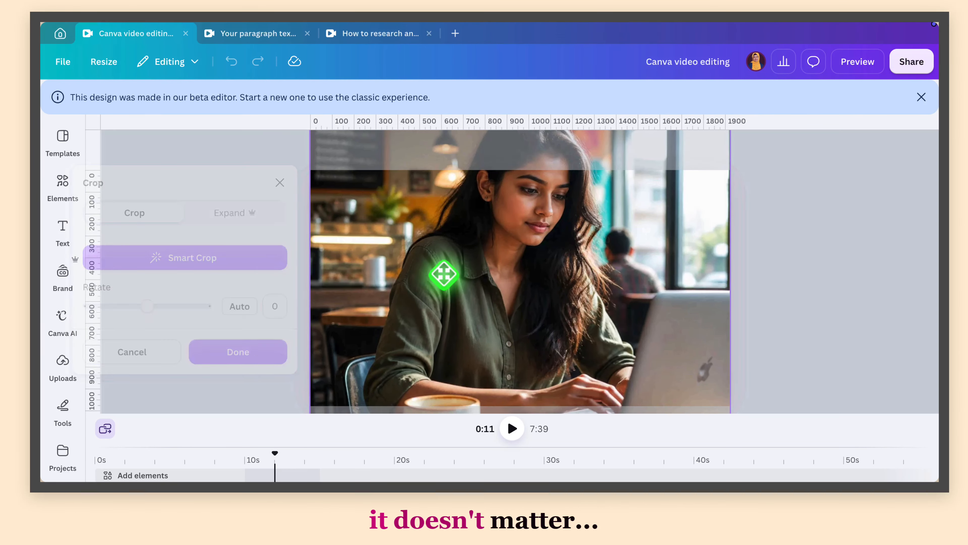
drag(443, 275, 449, 353)
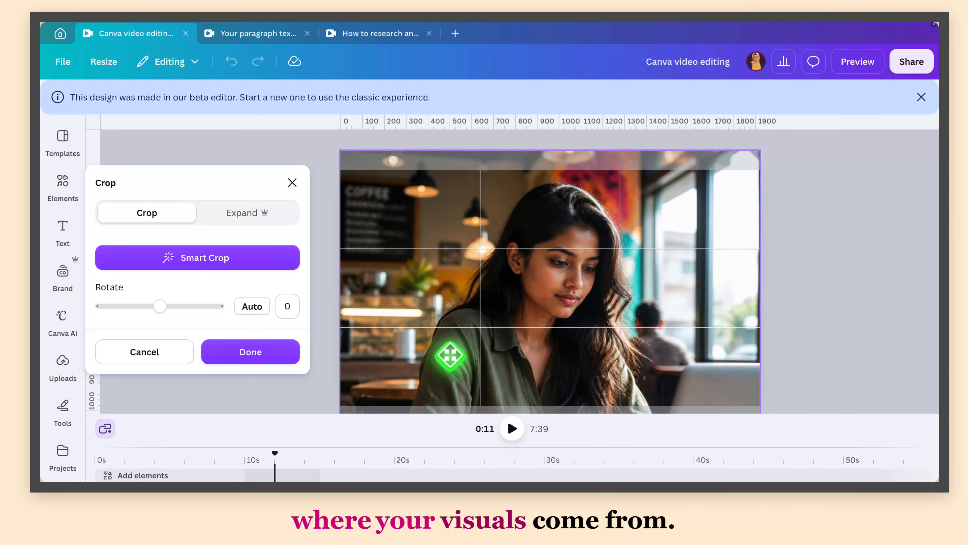
click(248, 353)
Step: Shift the market image, fourth on the timeline, down within its crop frame to show the woman's whole head
click(361, 454)
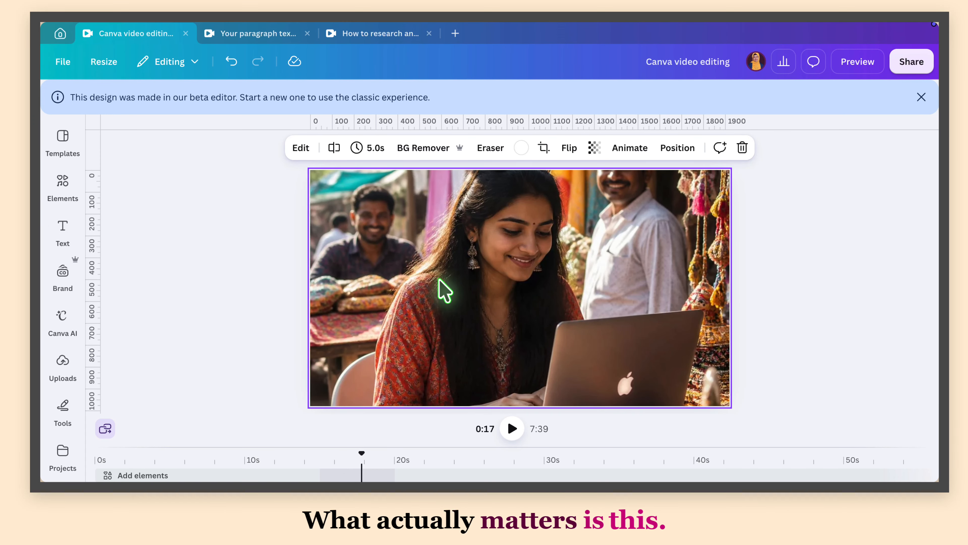
double_click(444, 292)
drag(438, 272, 458, 288)
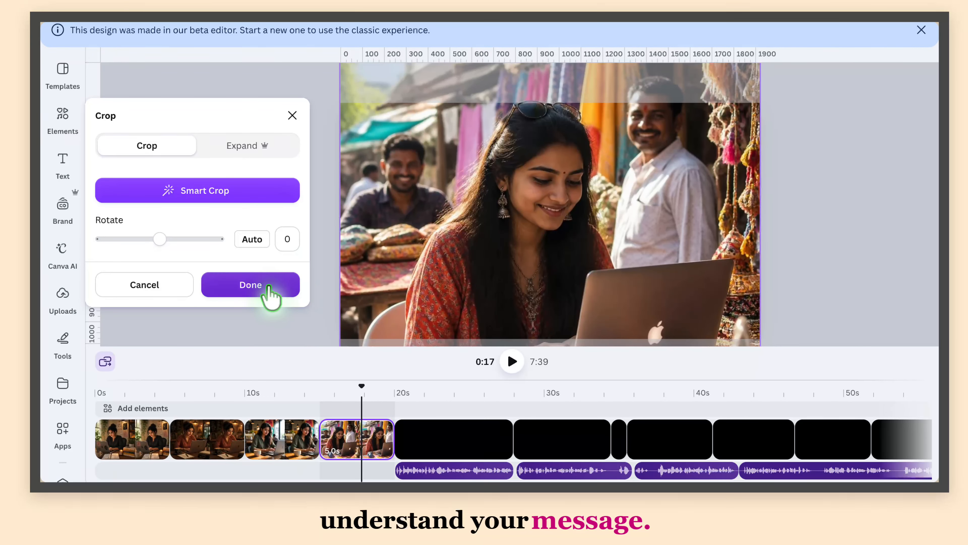
click(270, 307)
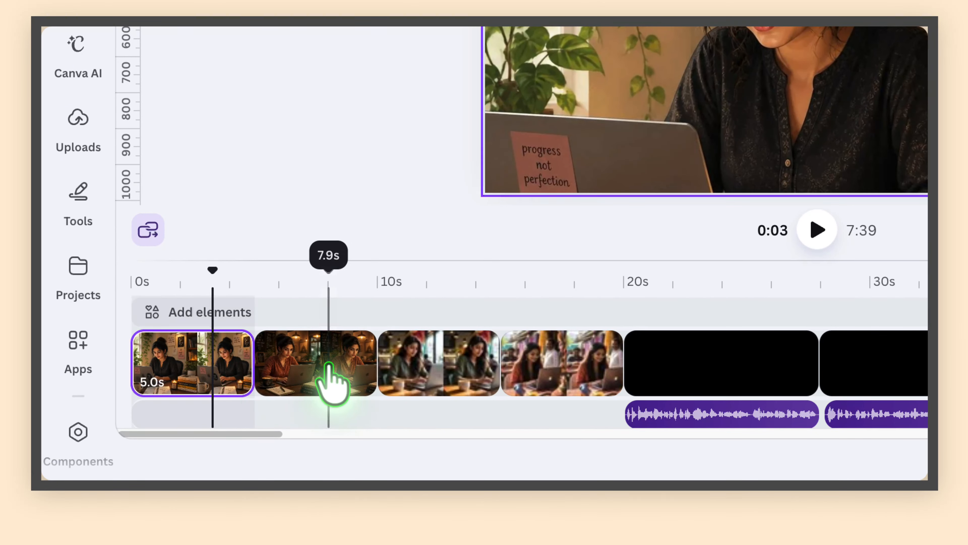
Step: Move the narration audio clips earlier so the first starts at the beginning of the timeline and the others follow closely
click(306, 376)
drag(618, 419, 206, 435)
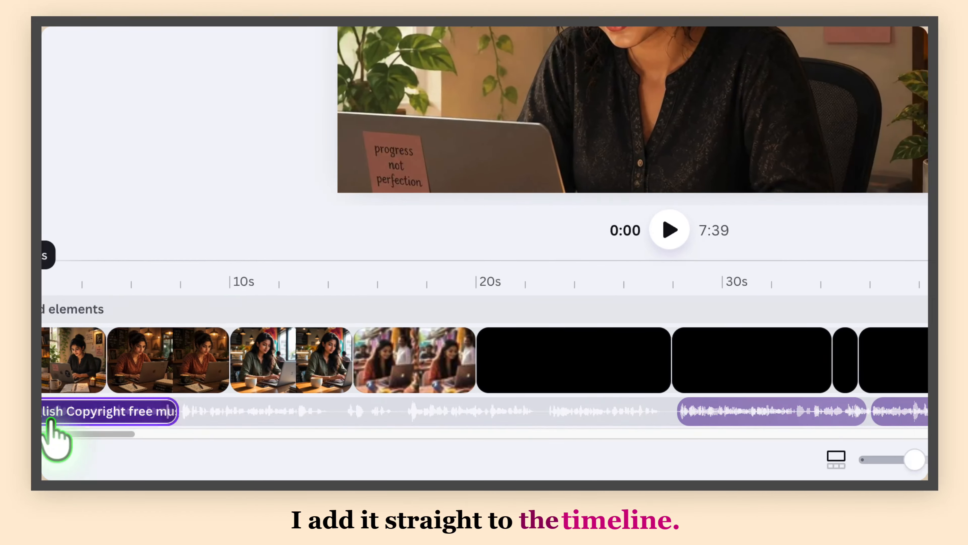
drag(503, 442, 423, 443)
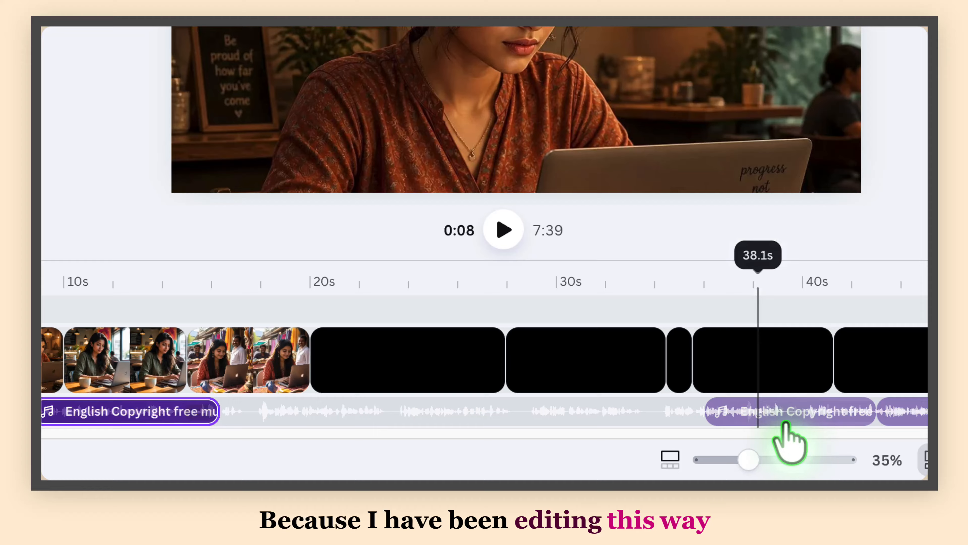
drag(788, 443, 165, 452)
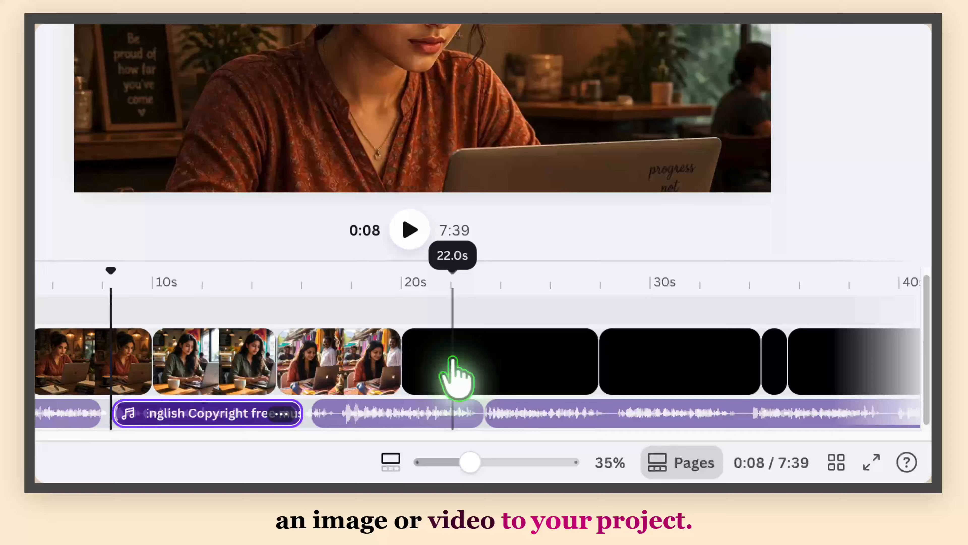
Step: Try adding the recently used photo of the woman with headphones as its own page before the first black clip, and remove it
click(643, 410)
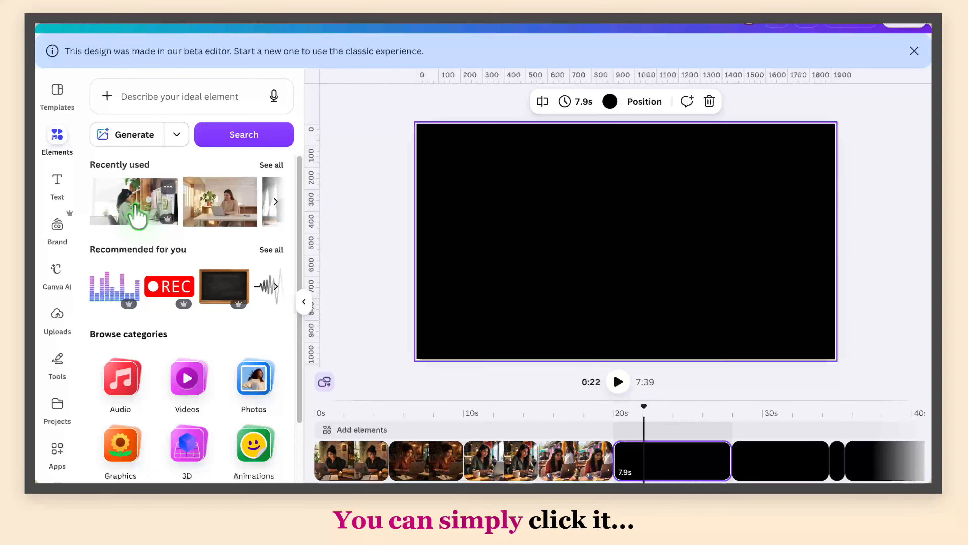
click(136, 208)
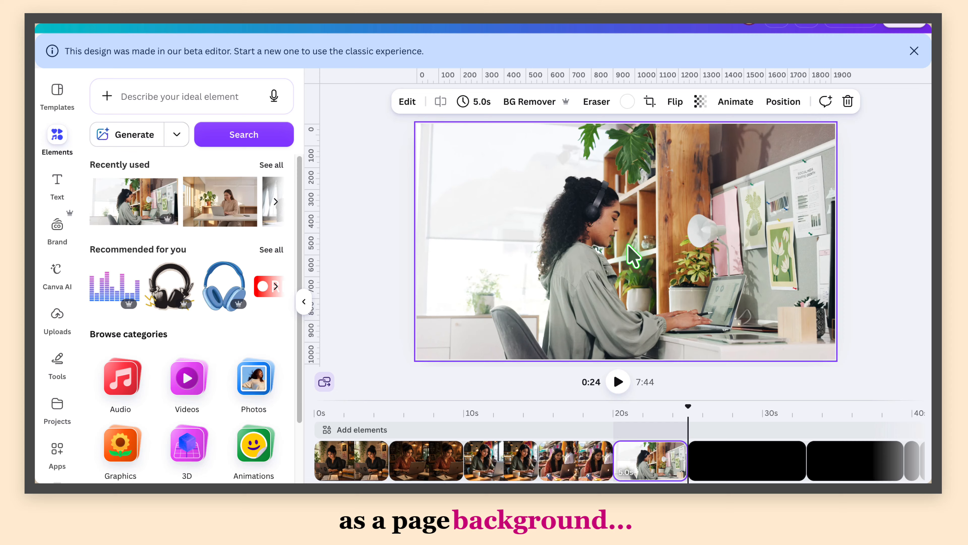
key(Delete)
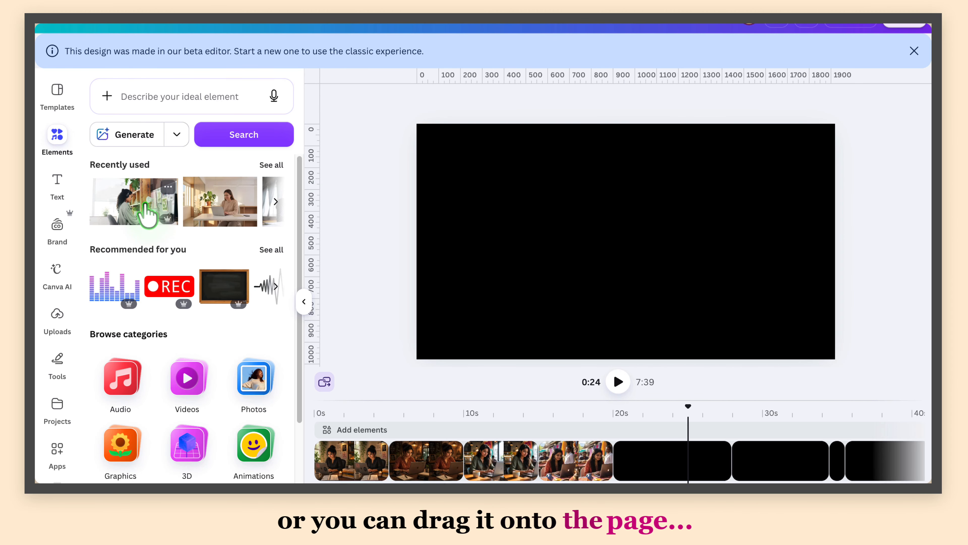
Step: Place the recently used photo of the woman with headphones over the first black clip and extend it to that clip's end
drag(147, 213, 630, 338)
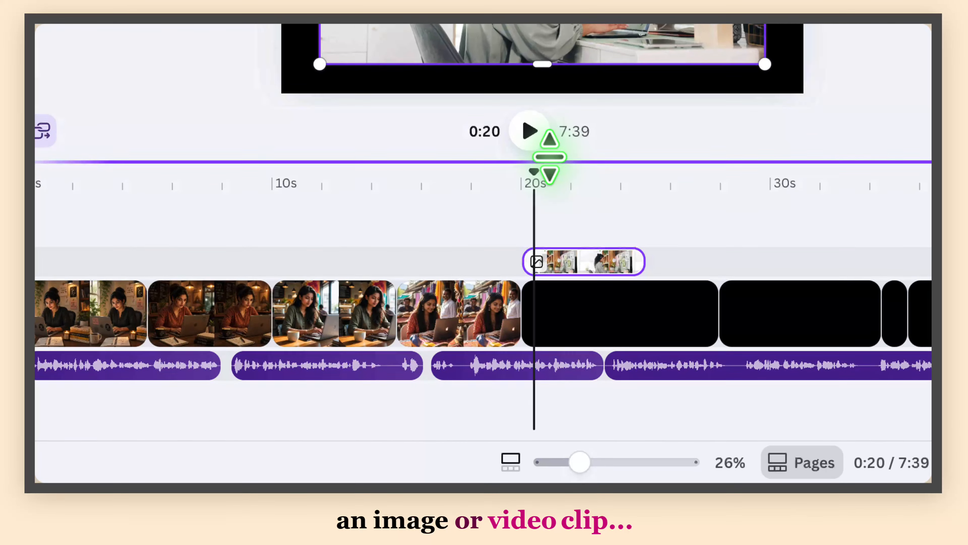
drag(549, 156, 550, 149)
drag(635, 260, 702, 260)
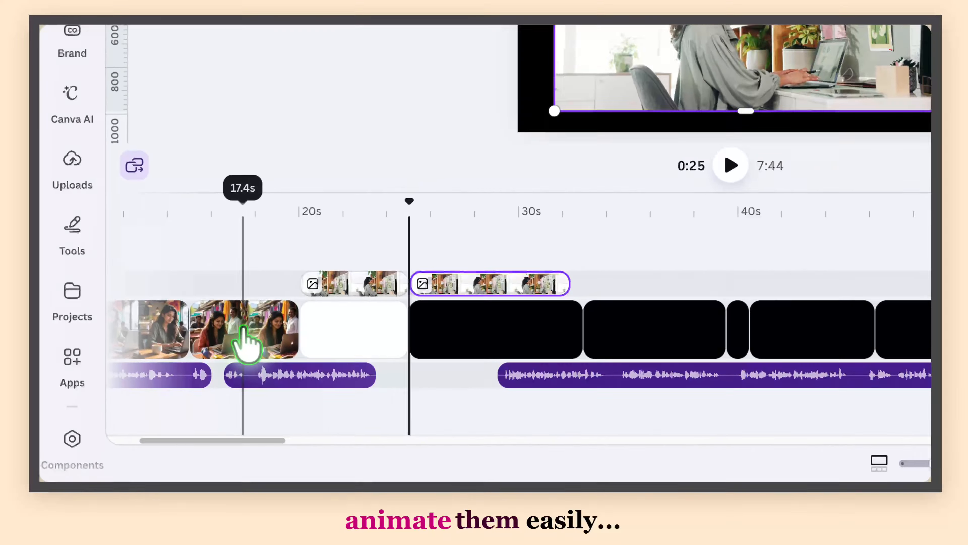
click(178, 374)
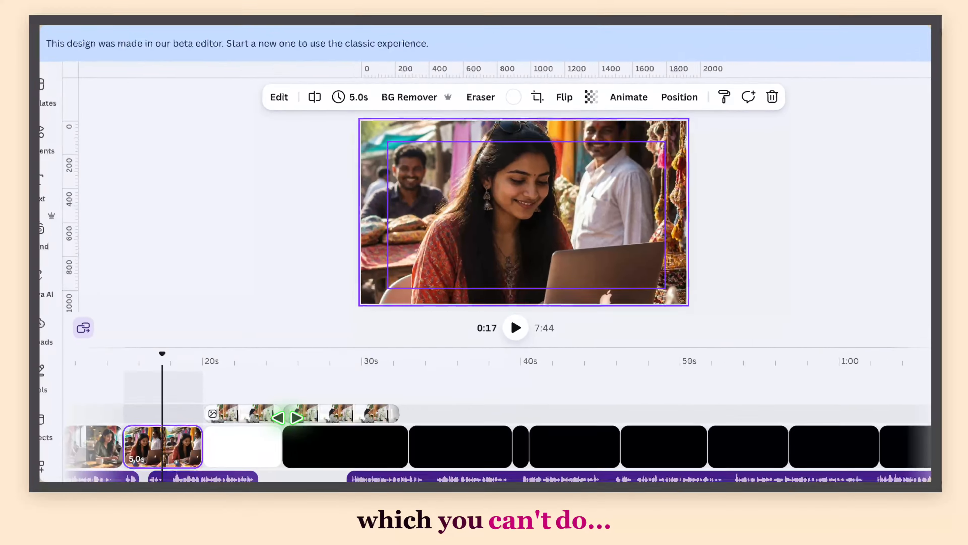
click(304, 414)
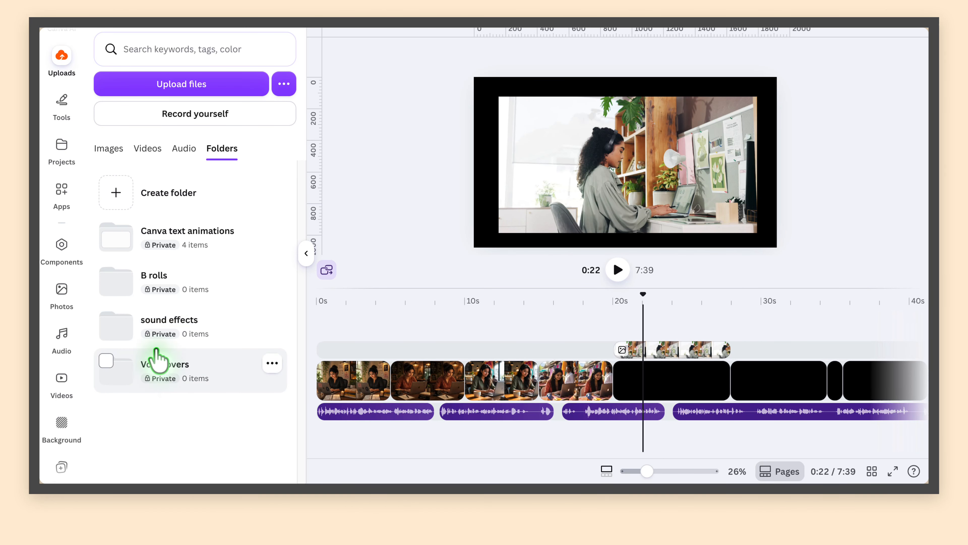
Step: Open the Canva text animations upload folder and view its options
click(150, 238)
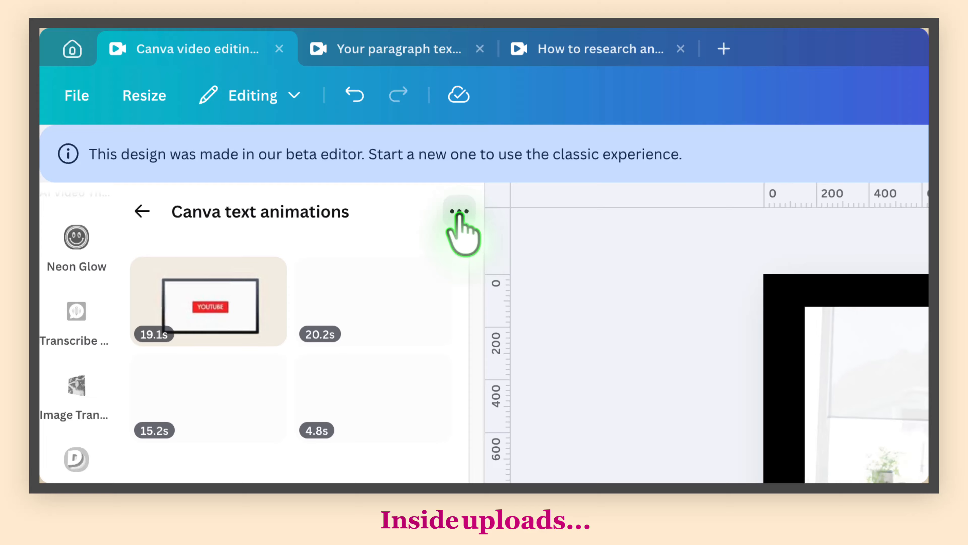
click(459, 214)
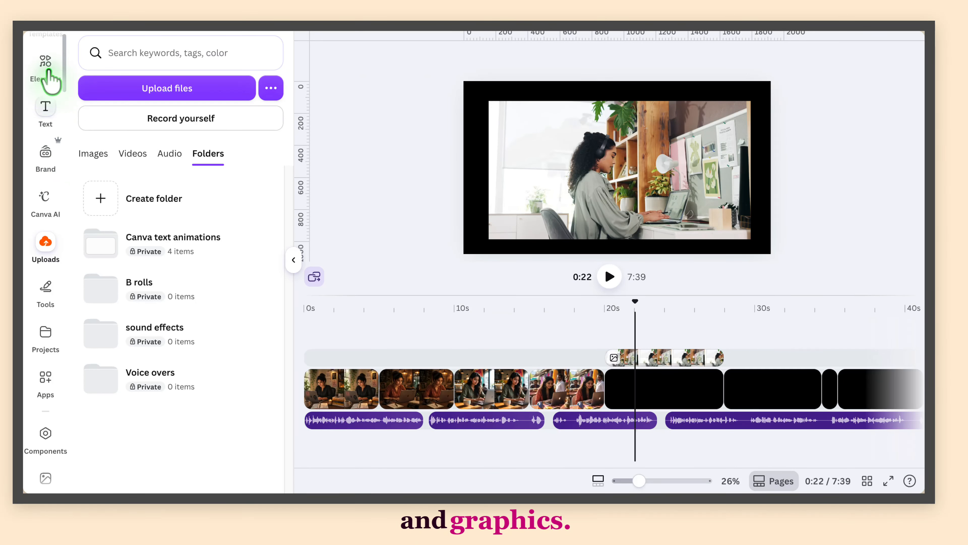
Step: Add the recently used photo of the woman with headphones to the Canva text animations folder
click(47, 67)
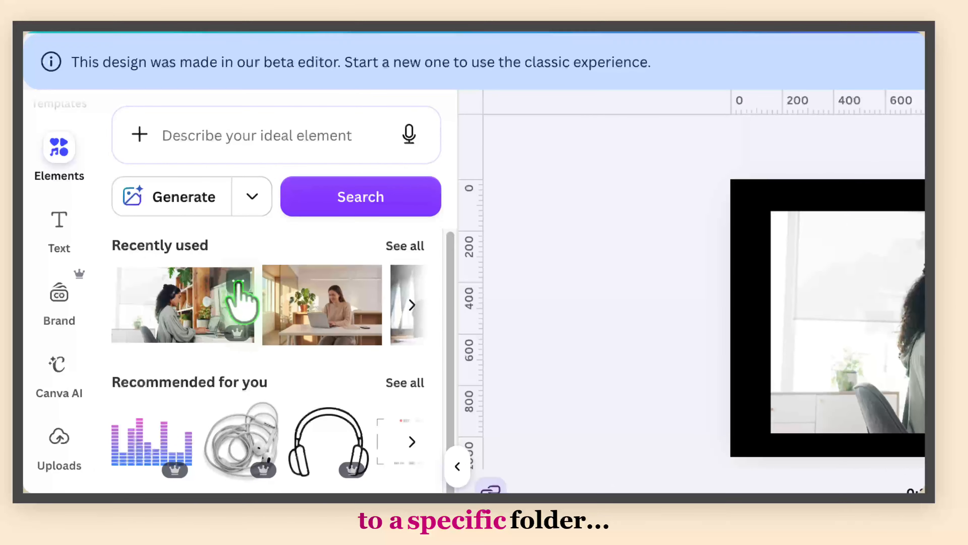
click(157, 145)
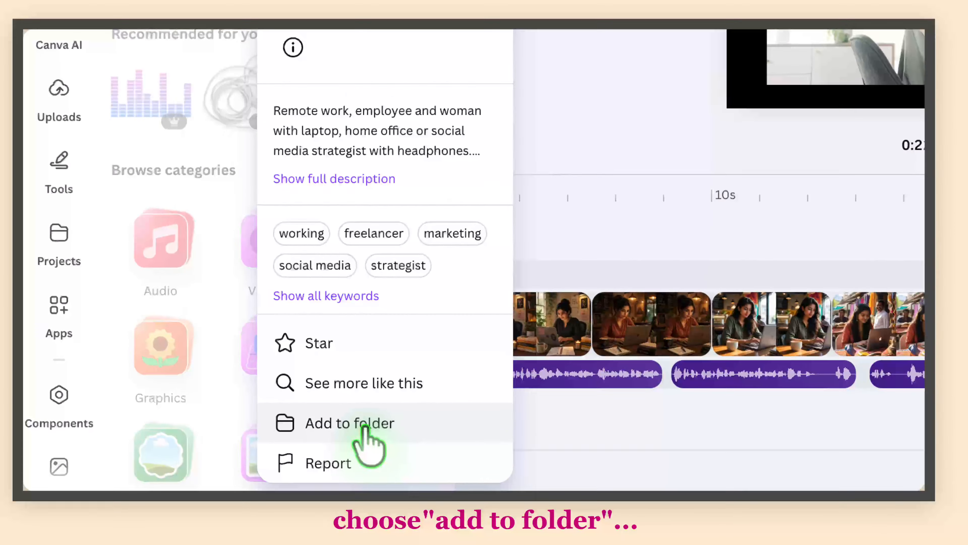
click(366, 424)
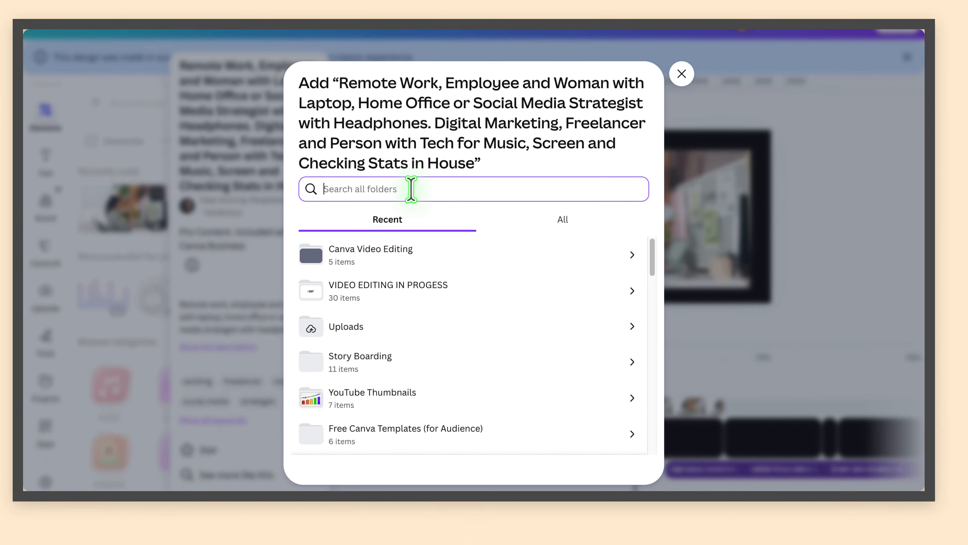
text(can)
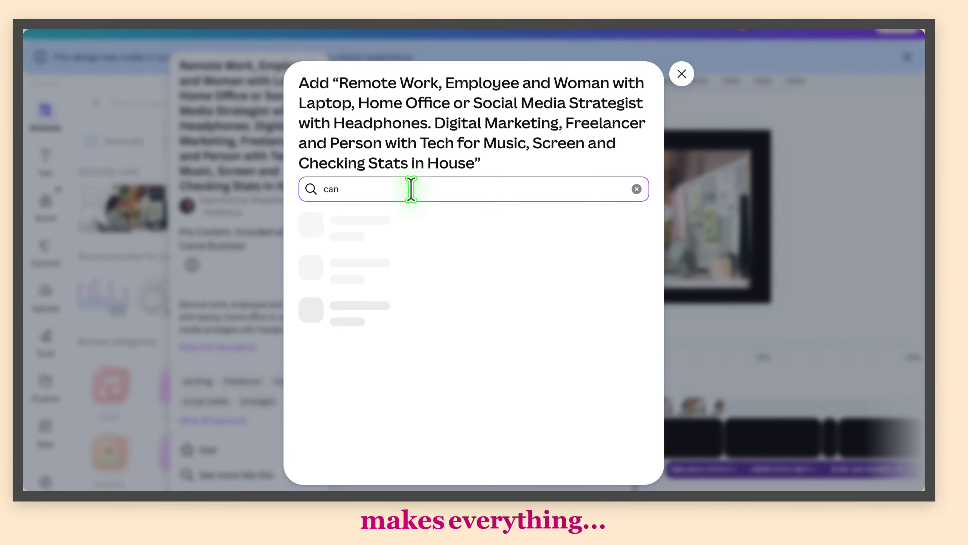
text(va text)
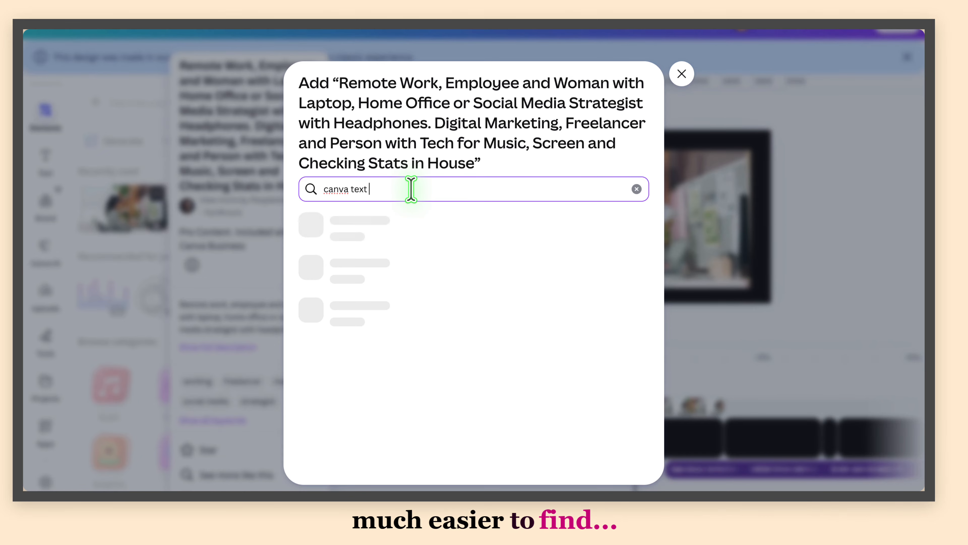
text( anim)
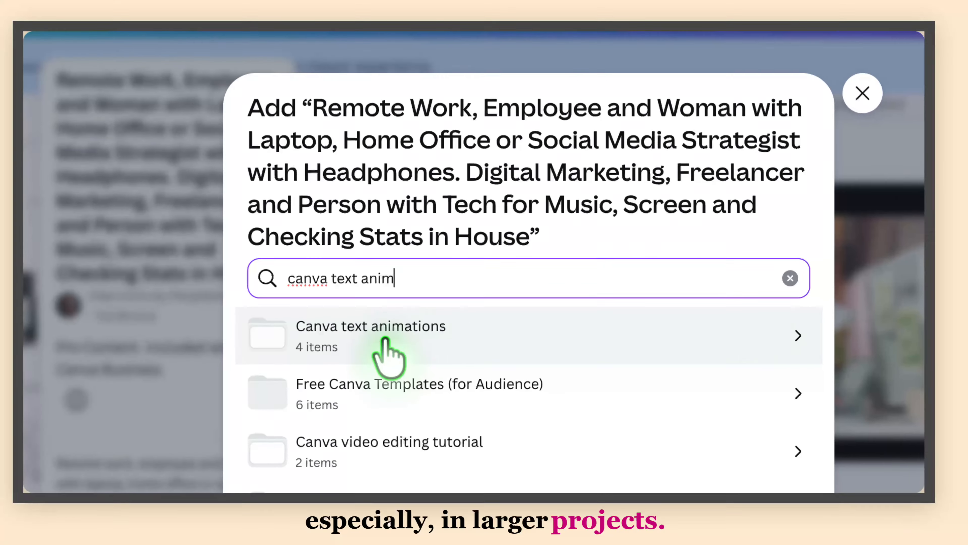
click(385, 342)
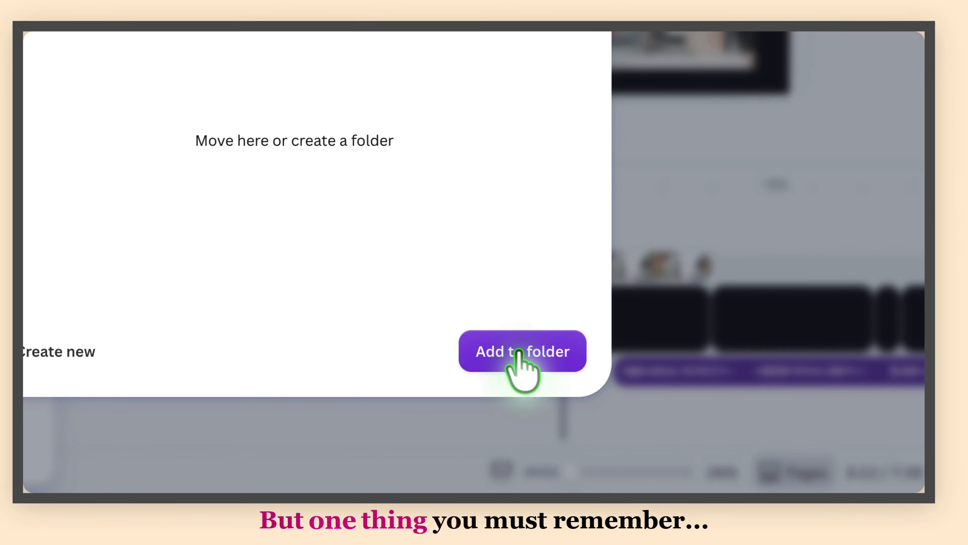
click(521, 352)
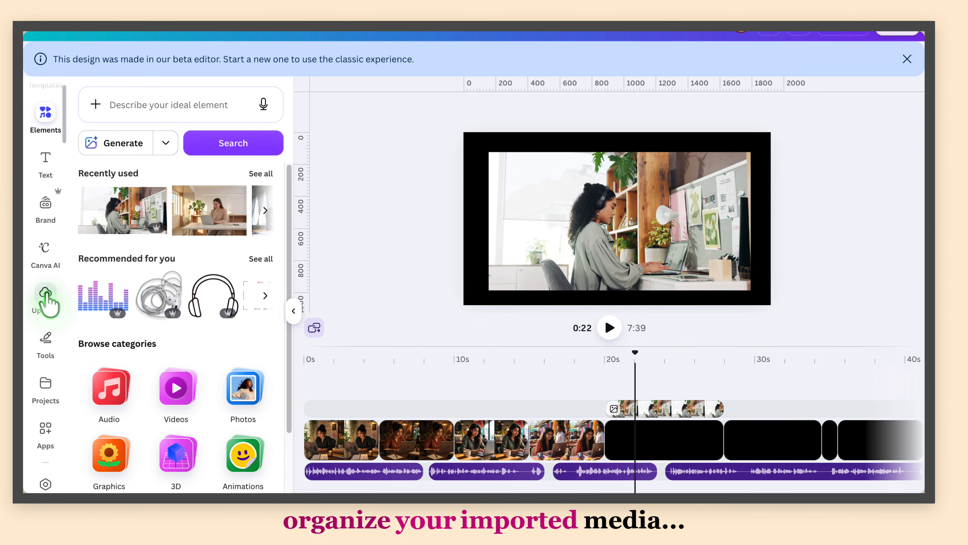
Step: Open the Canva text animations folder among the uploads and view its images and videos separately
click(46, 297)
click(171, 361)
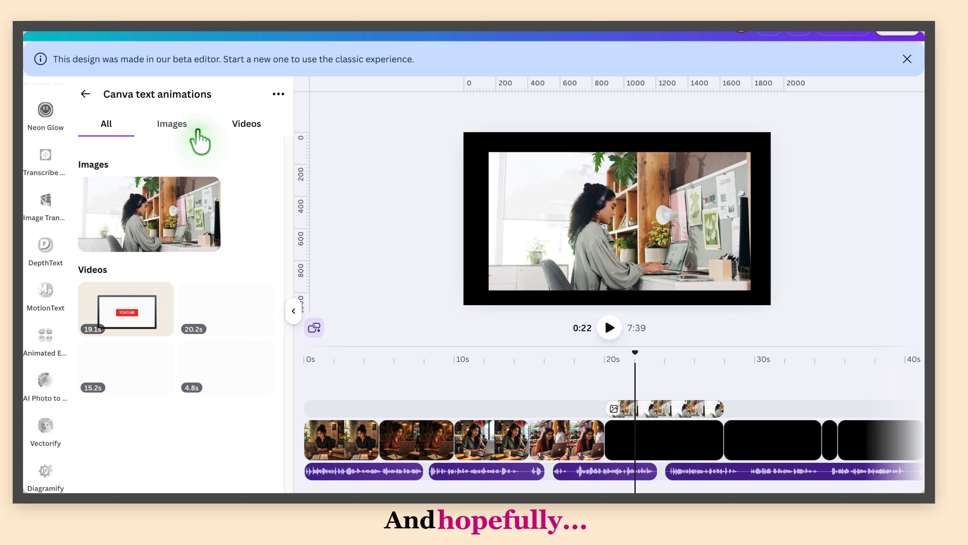
click(186, 128)
click(238, 130)
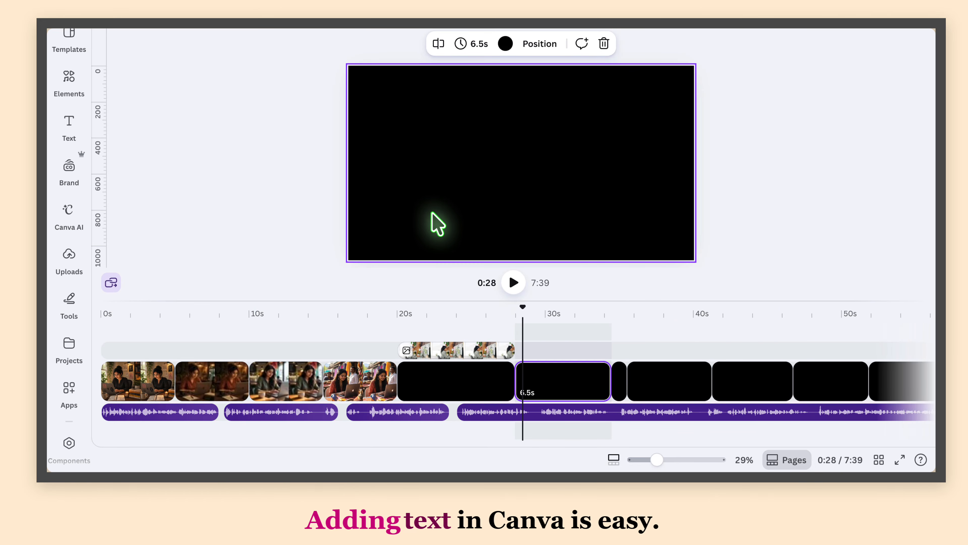
Step: Add a text box over the second black clip and color its placeholder text white
key(t)
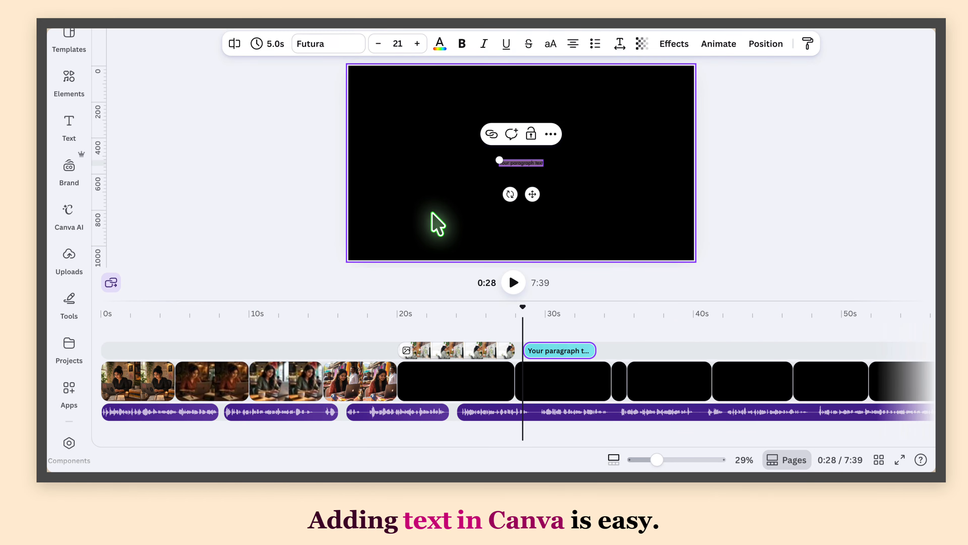
click(440, 44)
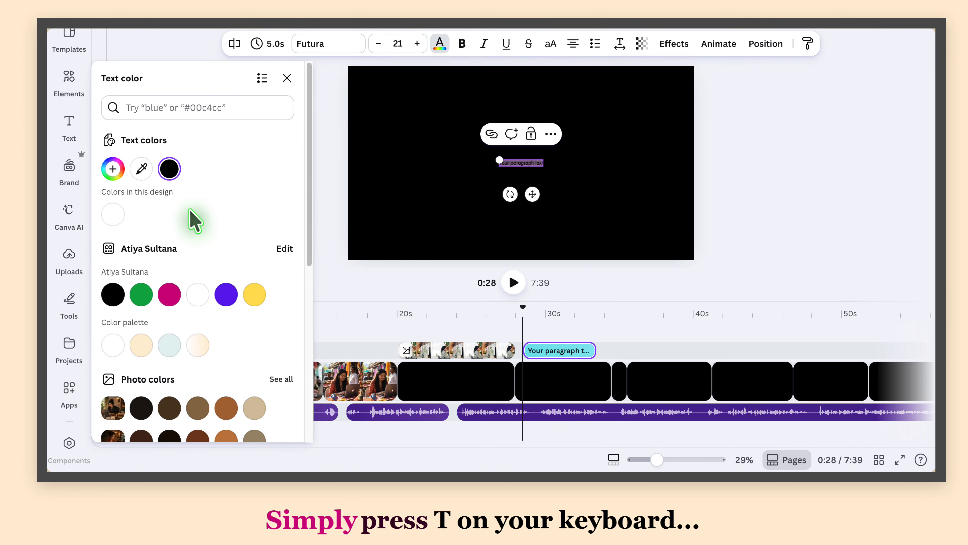
click(70, 132)
click(313, 243)
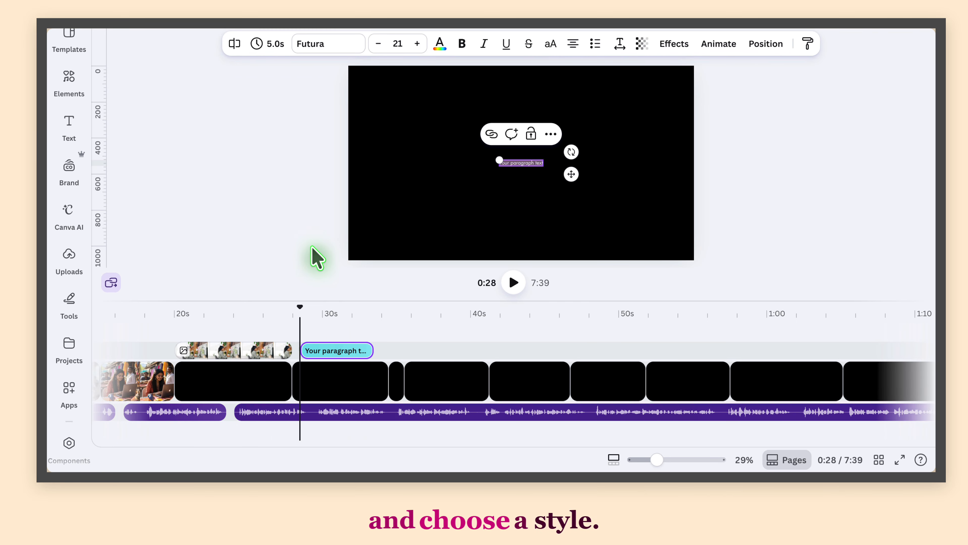
Step: Enlarge the placeholder text to a font size of about 105 and position it on the black page
drag(499, 159, 395, 146)
drag(544, 145, 614, 137)
drag(507, 158, 517, 168)
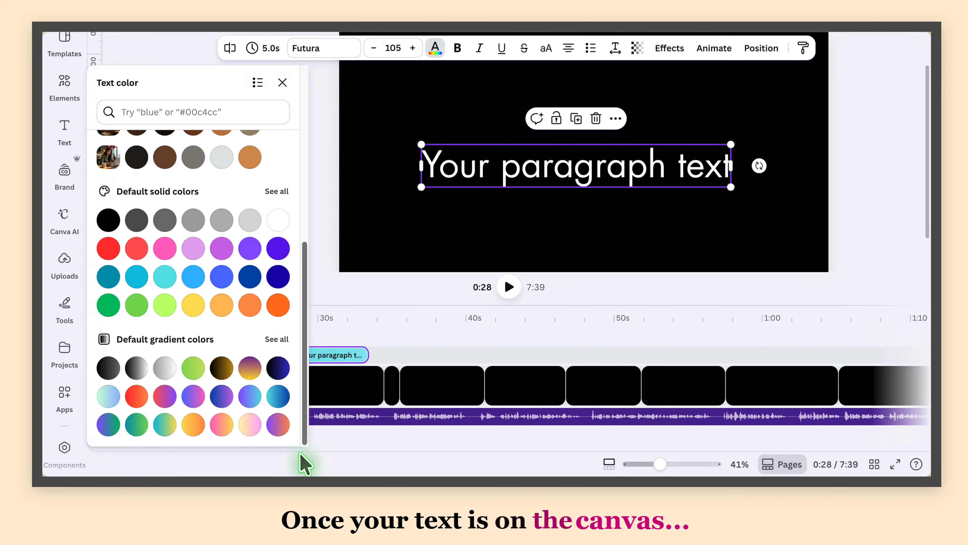
Step: Make the placeholder text bold and try out its underline and uppercase formatting
click(457, 48)
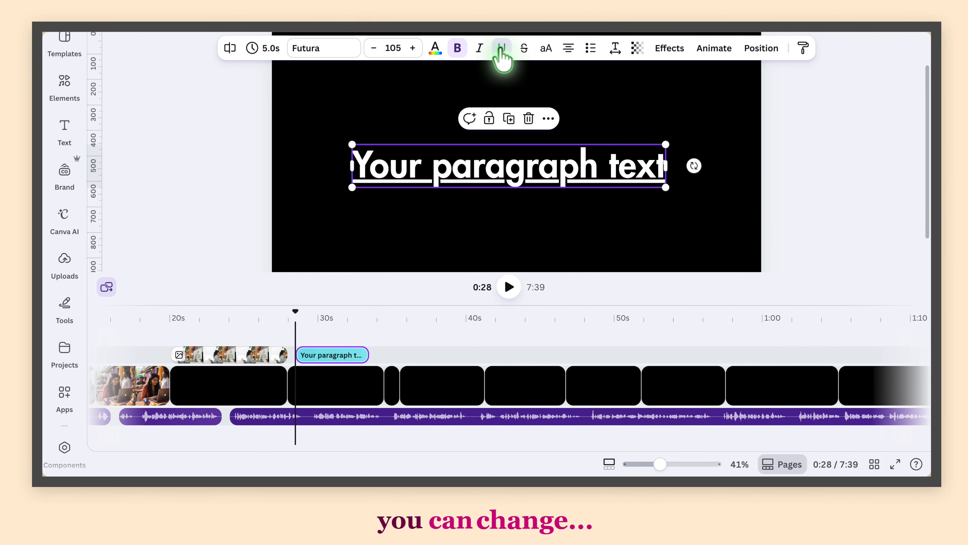
click(546, 49)
click(546, 49)
Step: Try the placeholder text as a two-line bulleted list and remove the bullets
click(590, 48)
drag(688, 164, 395, 153)
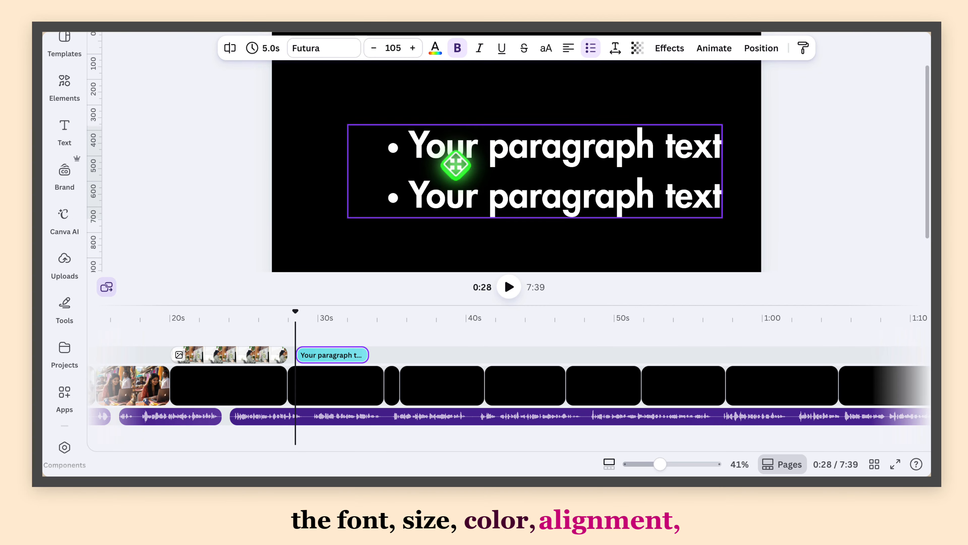
key(ctrl+a)
click(591, 48)
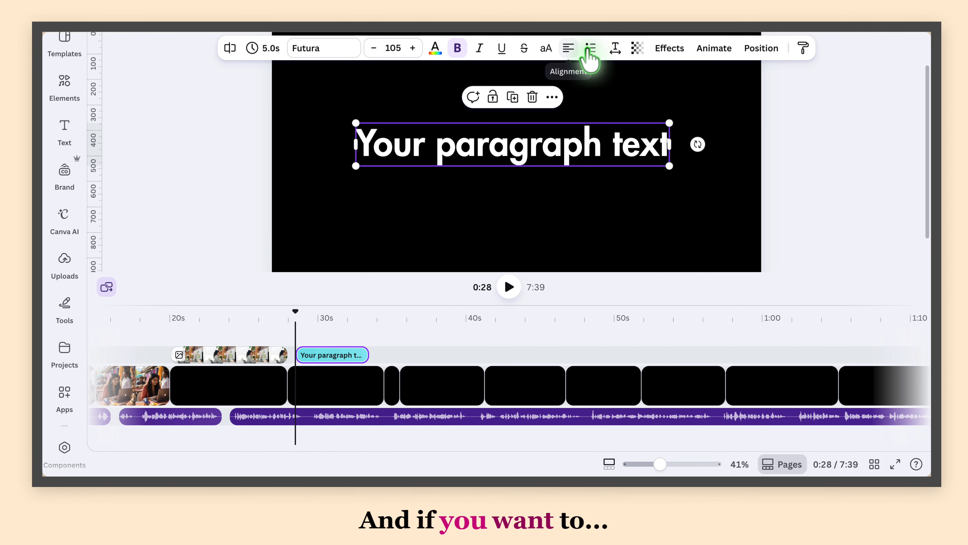
click(615, 48)
click(282, 83)
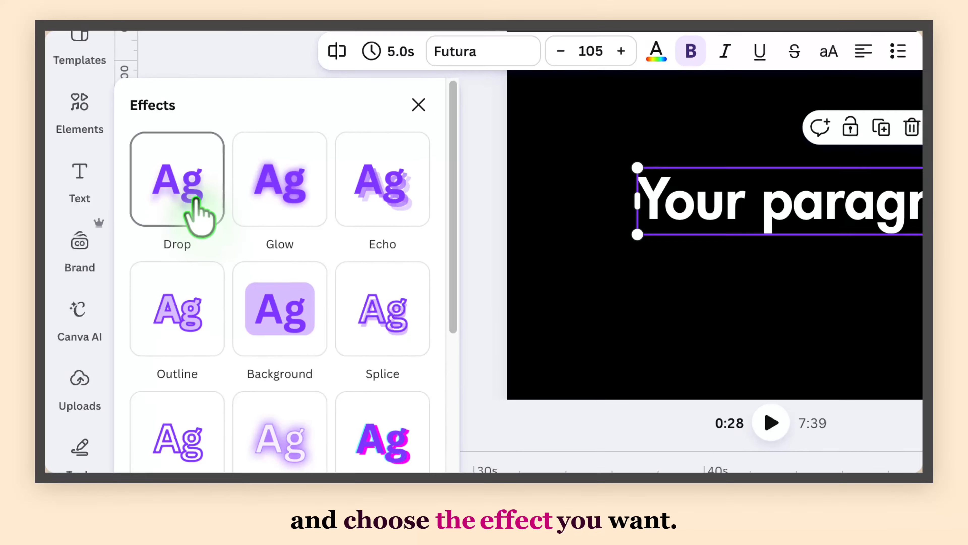
Step: Try the Drop effect on the placeholder text with a white shadow and an offset of 100
click(140, 143)
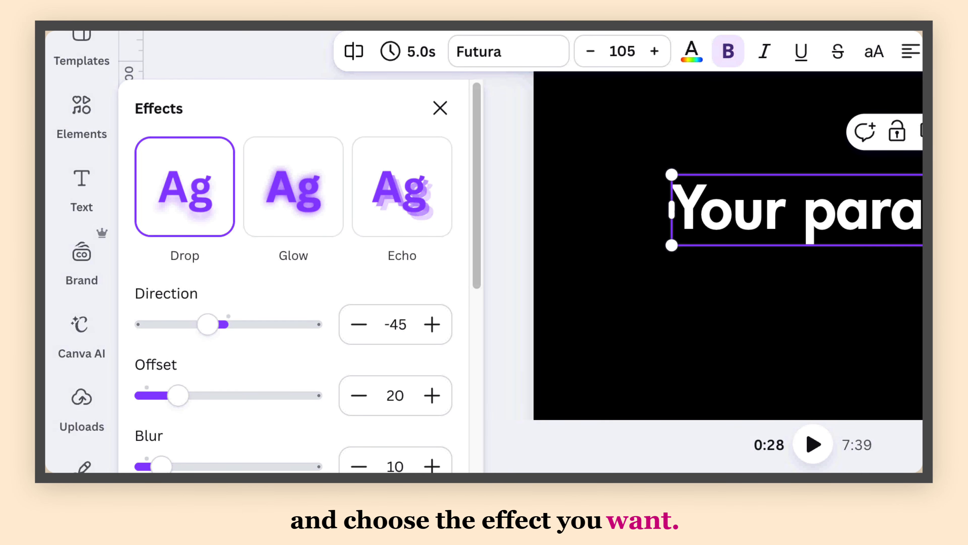
click(280, 462)
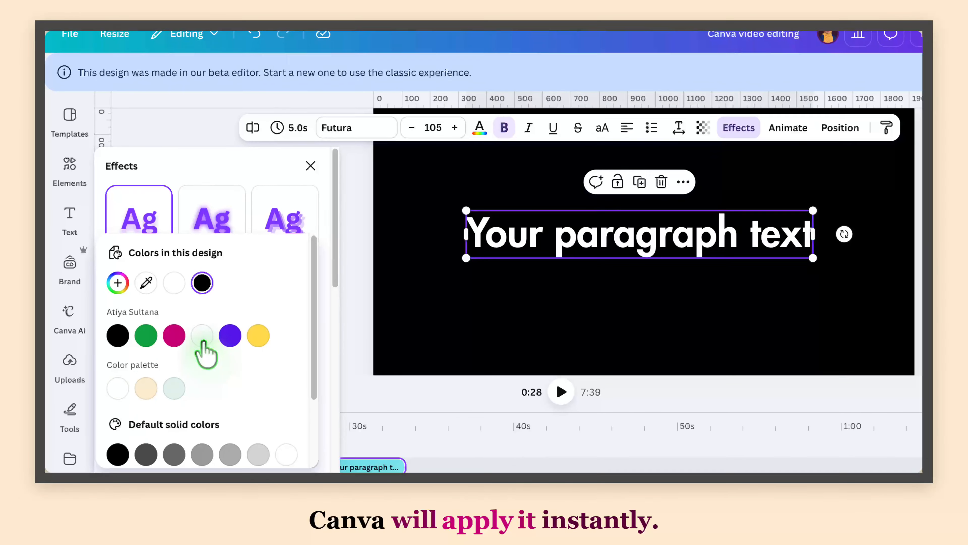
click(278, 360)
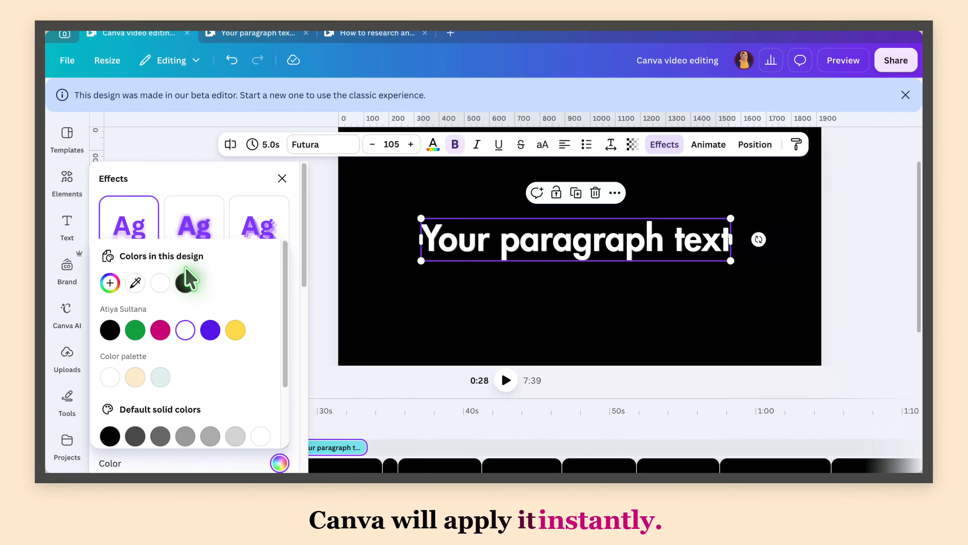
click(255, 184)
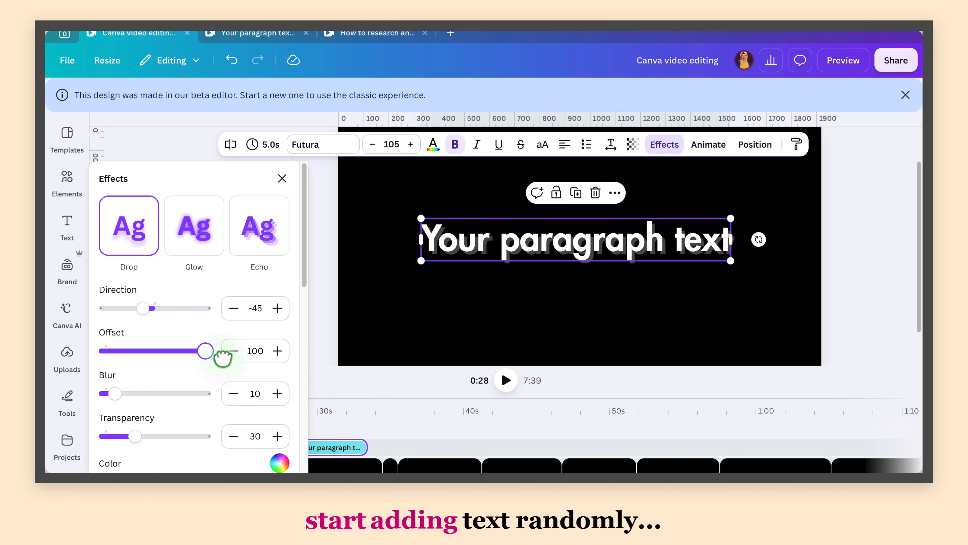
Step: Try the Glow, Echo and Outline effects on the placeholder text
click(211, 243)
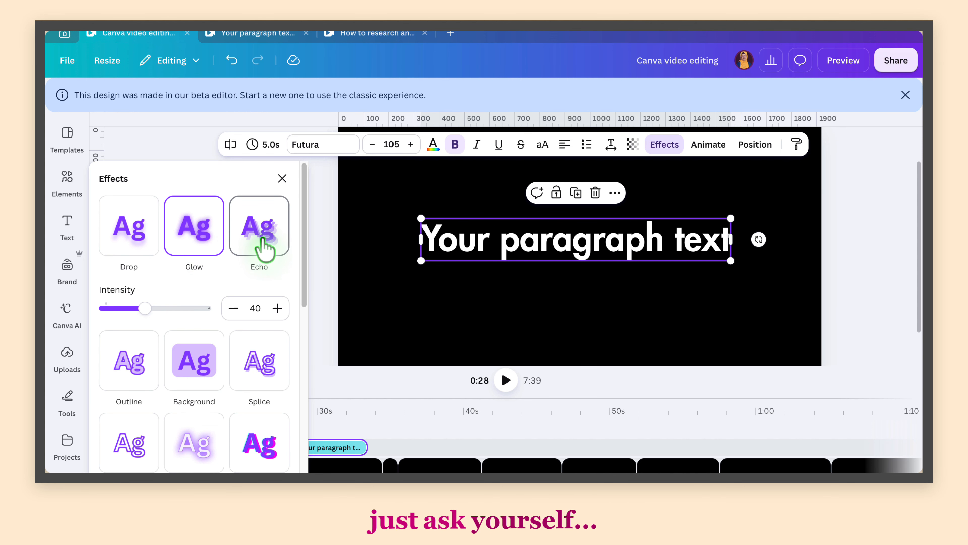
click(277, 244)
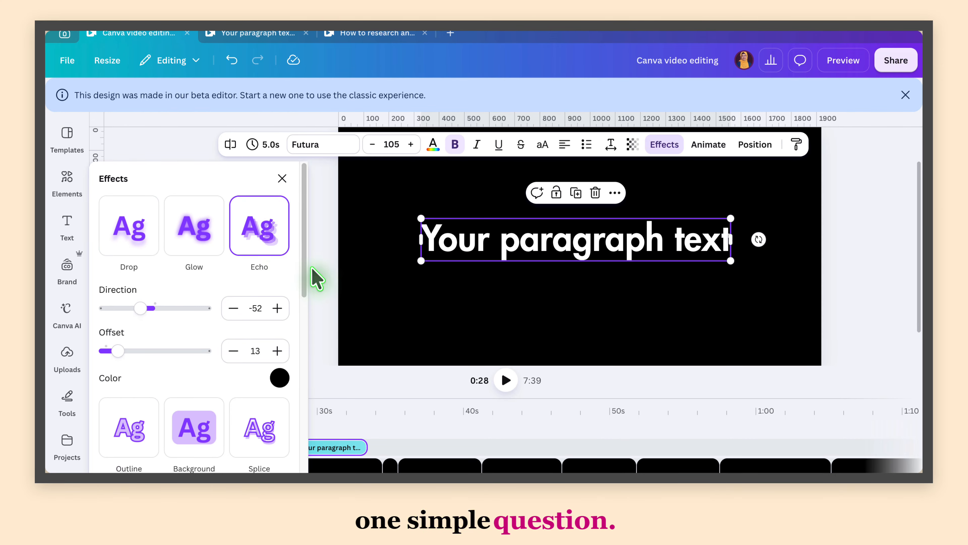
scroll(307, 301, down, 5)
click(131, 297)
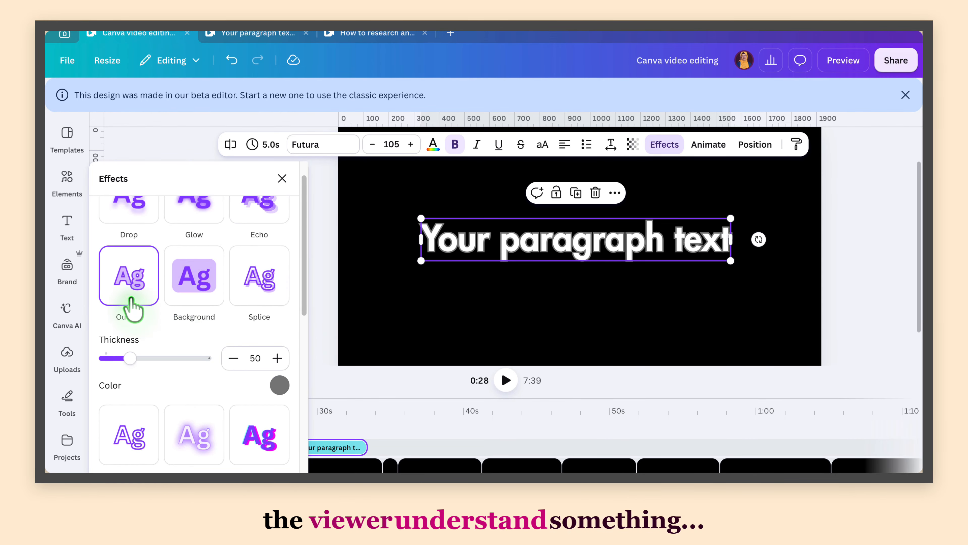
Step: Try the Background effect on the placeholder text and color the background yellow
click(206, 290)
click(280, 468)
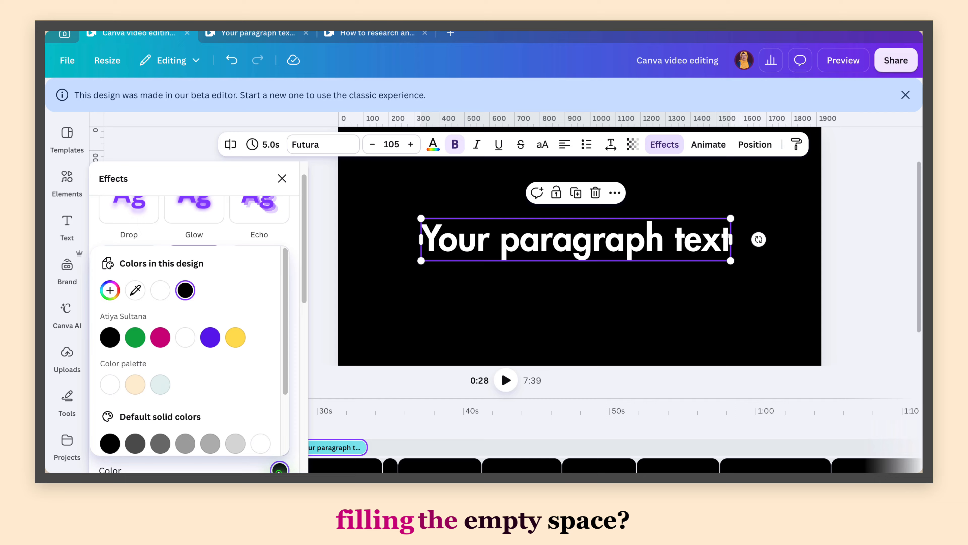
click(235, 337)
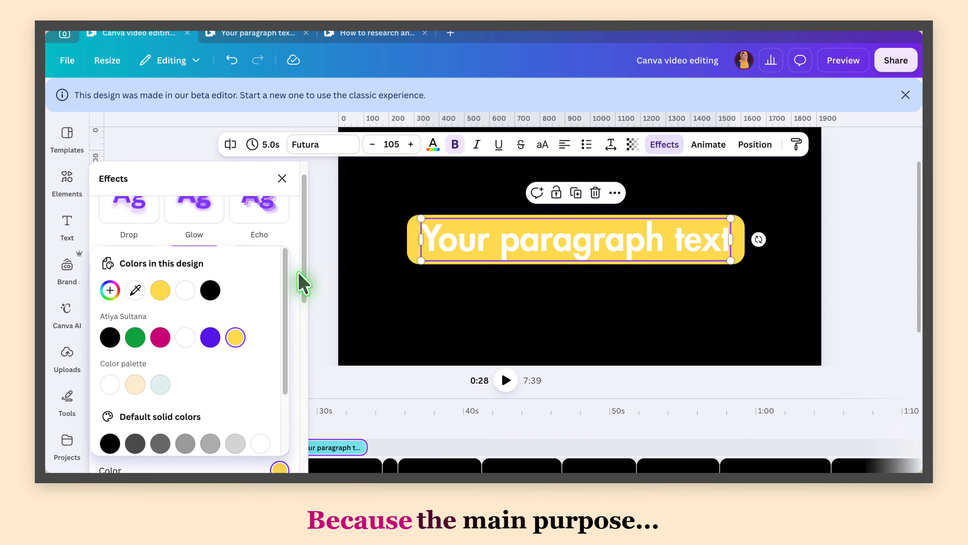
Step: Try the Splice, Hollow and Neon effects on the placeholder text and settle on Glitch
click(248, 302)
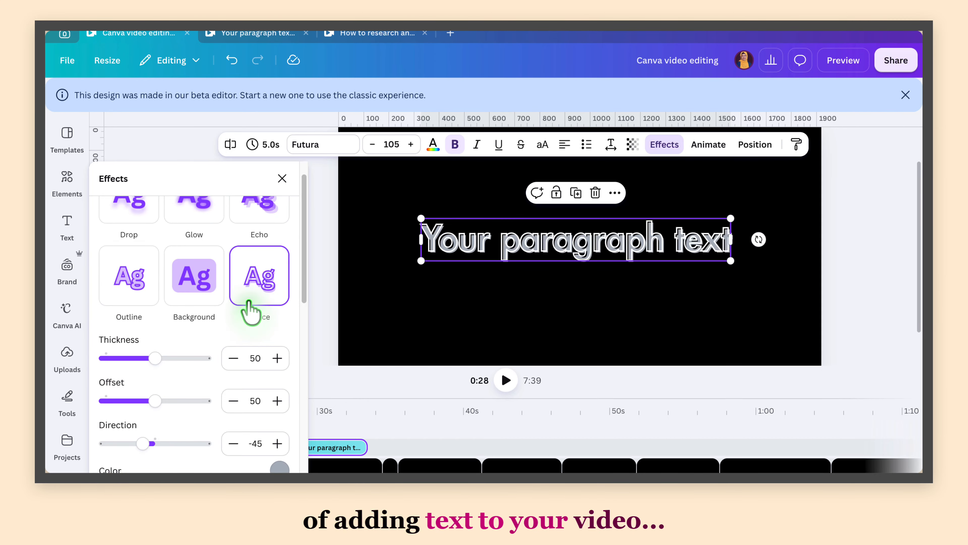
click(130, 362)
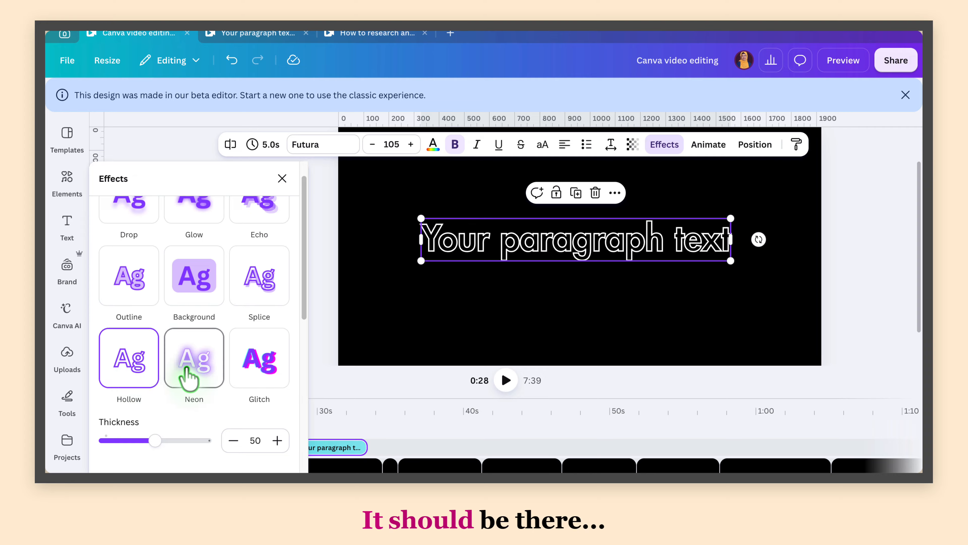
click(188, 377)
click(269, 366)
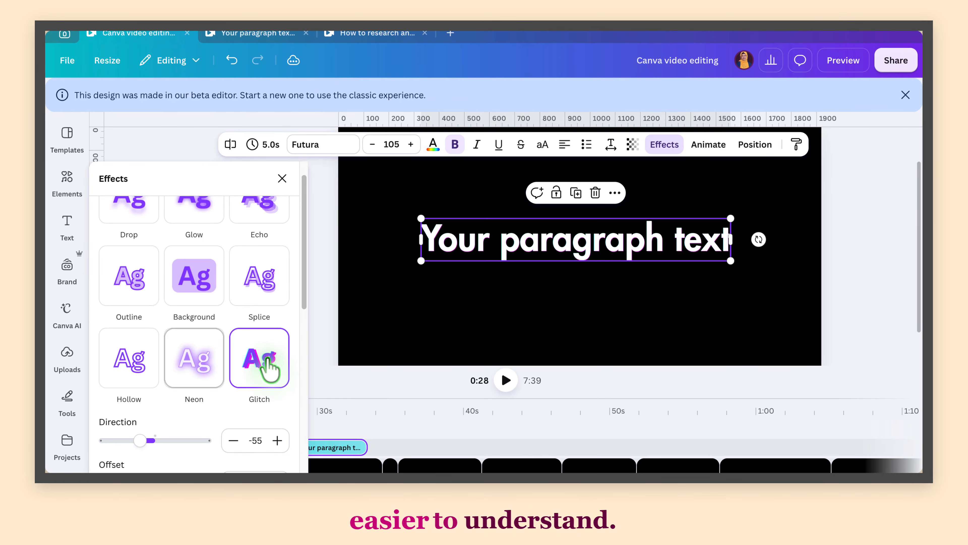
Step: Give the placeholder text the Curve shape and set the curve amount to 0
drag(305, 313, 307, 417)
click(141, 321)
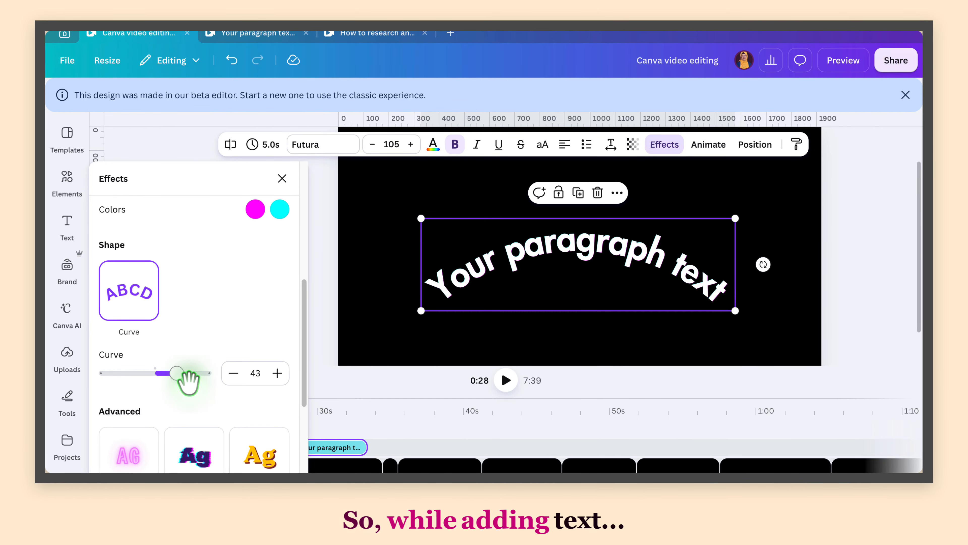
drag(190, 379, 160, 374)
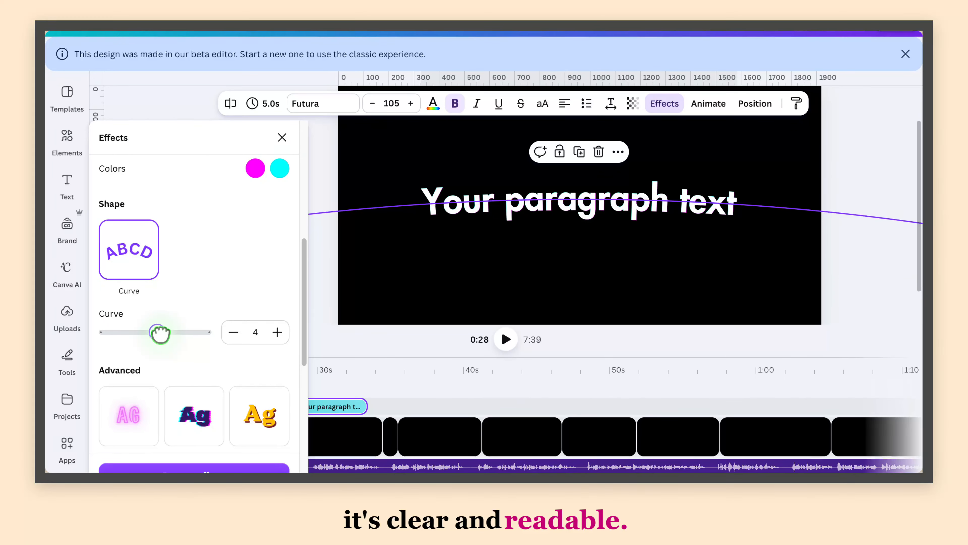
drag(161, 333, 155, 332)
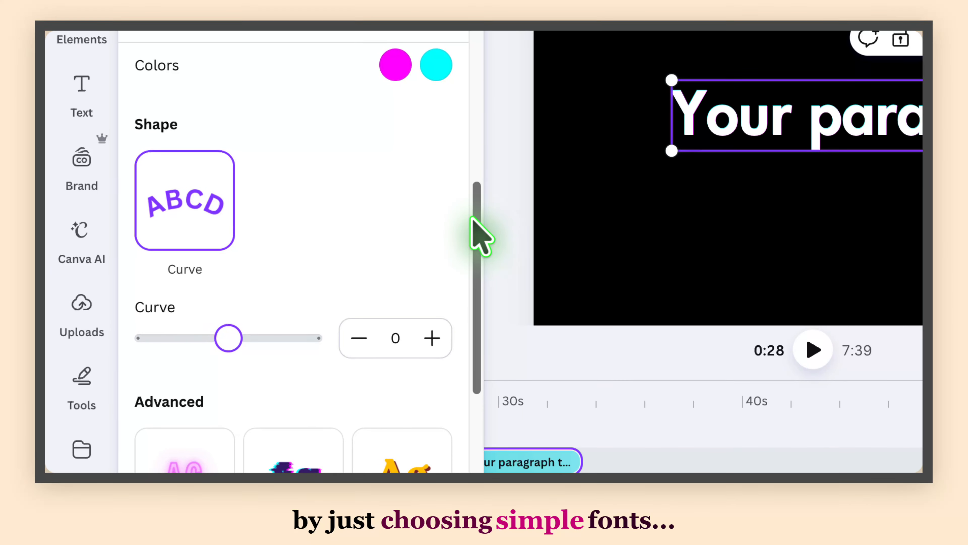
Step: Examine the advanced text effects and the related text apps, and close the effects options
drag(303, 268, 312, 339)
drag(482, 335, 482, 326)
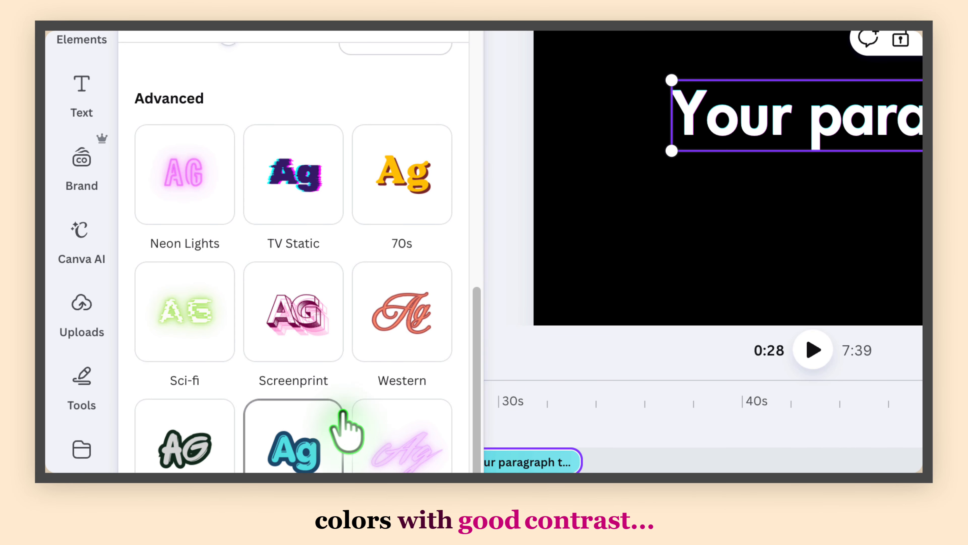
drag(478, 421, 478, 526)
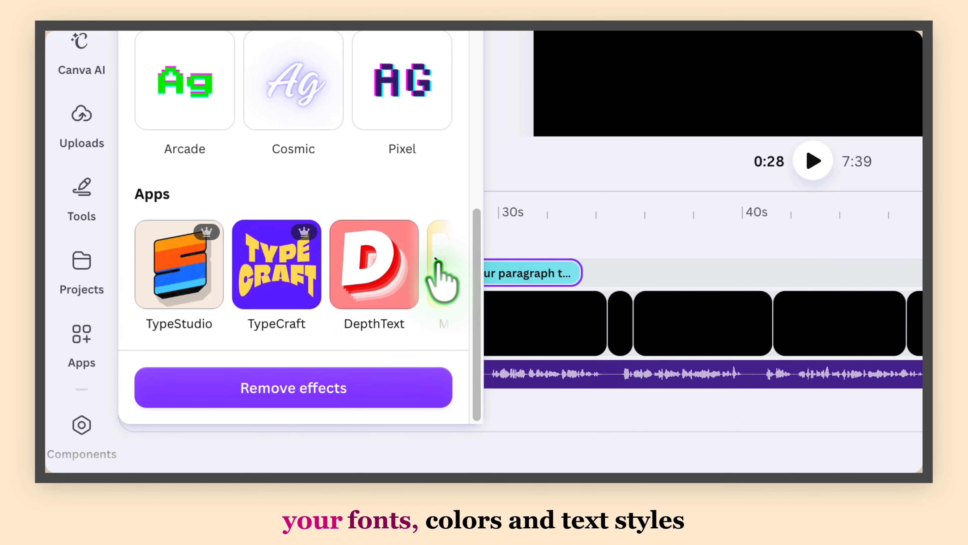
click(438, 462)
click(439, 462)
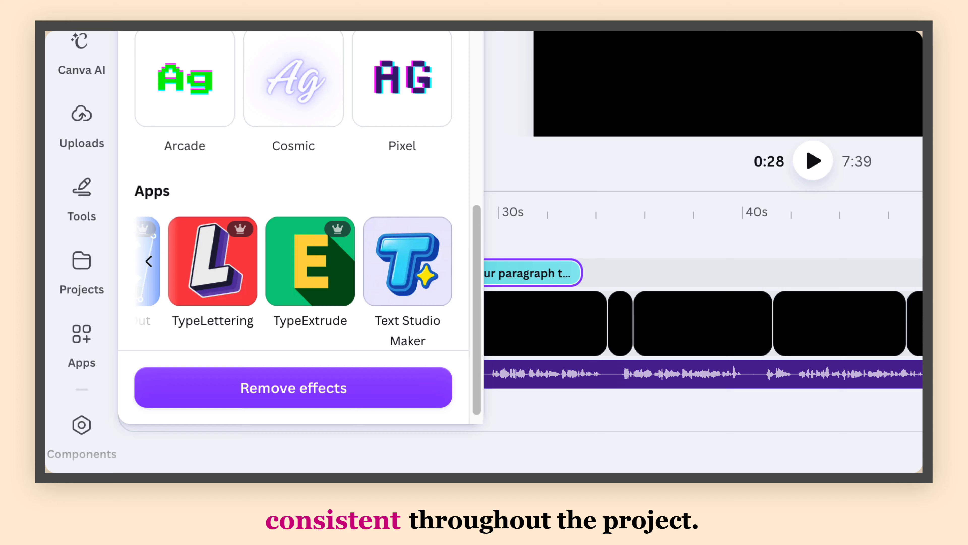
key(Escape)
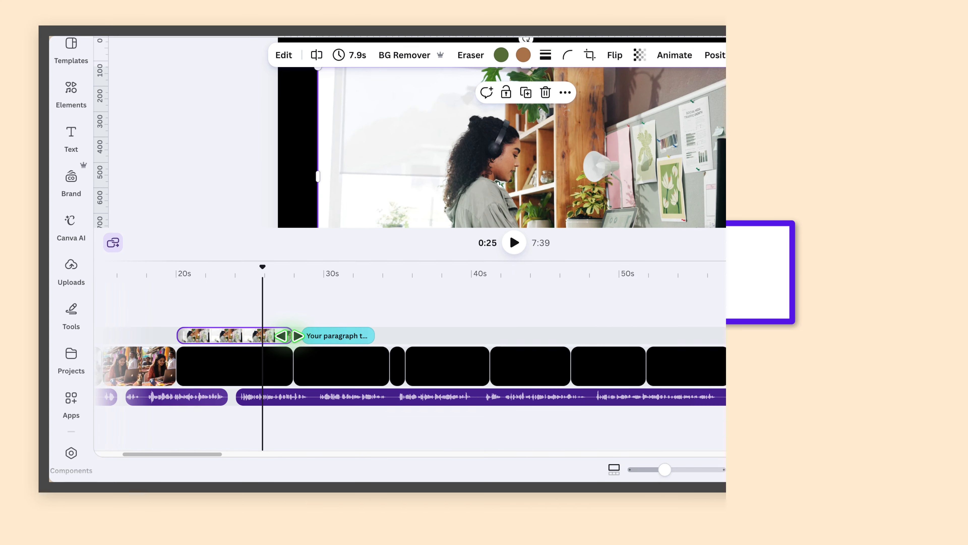
Step: Trim the start of the headphones image clip so that it begins slightly after the first black clip
drag(247, 334, 293, 335)
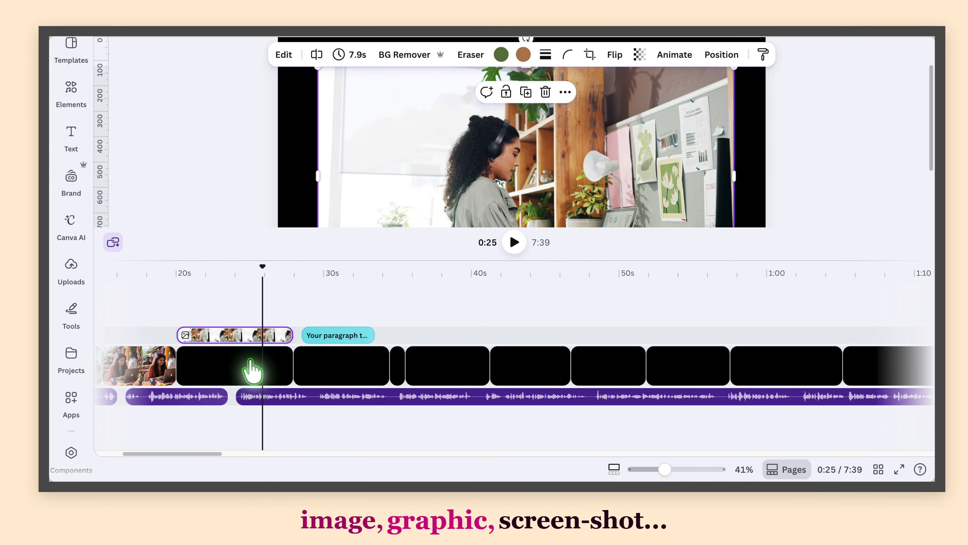
scroll(245, 367, up, 5)
scroll(244, 366, up, 2)
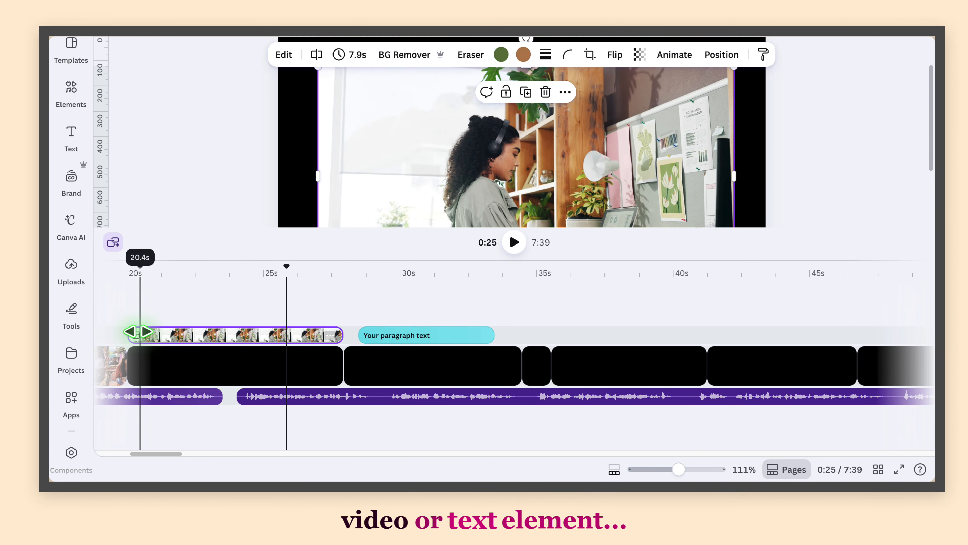
drag(138, 332, 310, 341)
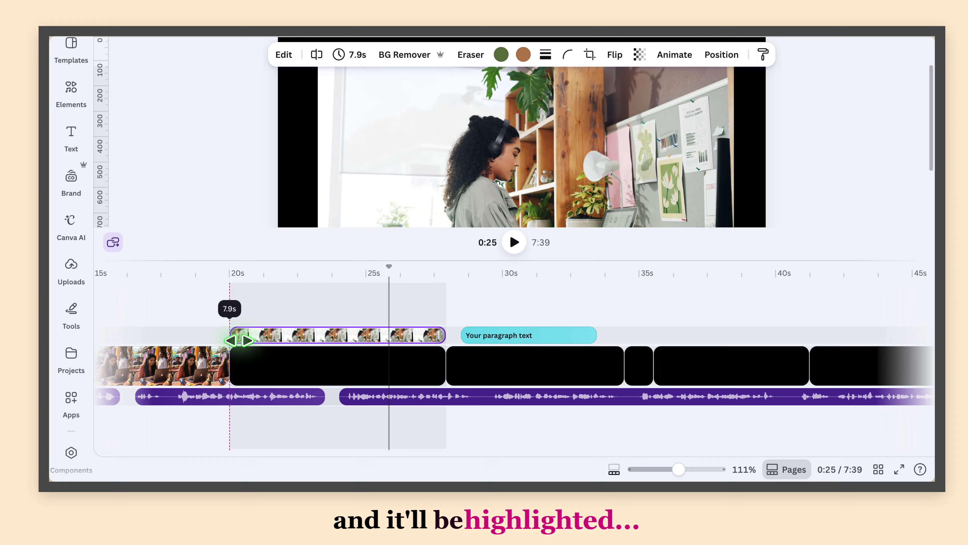
drag(230, 339, 235, 340)
Step: Extend the start of the text clip back to the beginning of the second black clip, for a 5.5 s duration
click(489, 341)
mouse_move(462, 336)
mouse_down()
mouse_move(447, 336)
mouse_move(518, 335)
mouse_move(468, 337)
mouse_up()
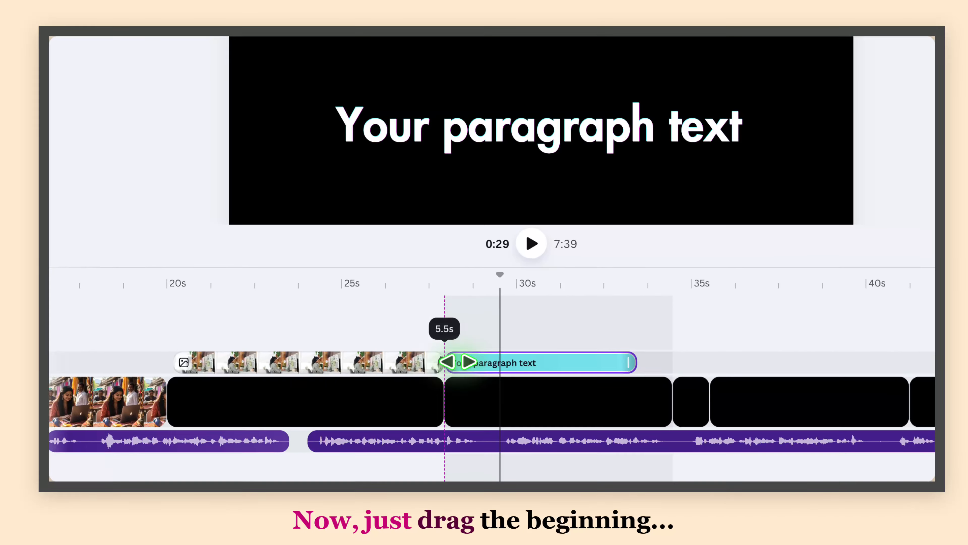
drag(473, 370, 448, 370)
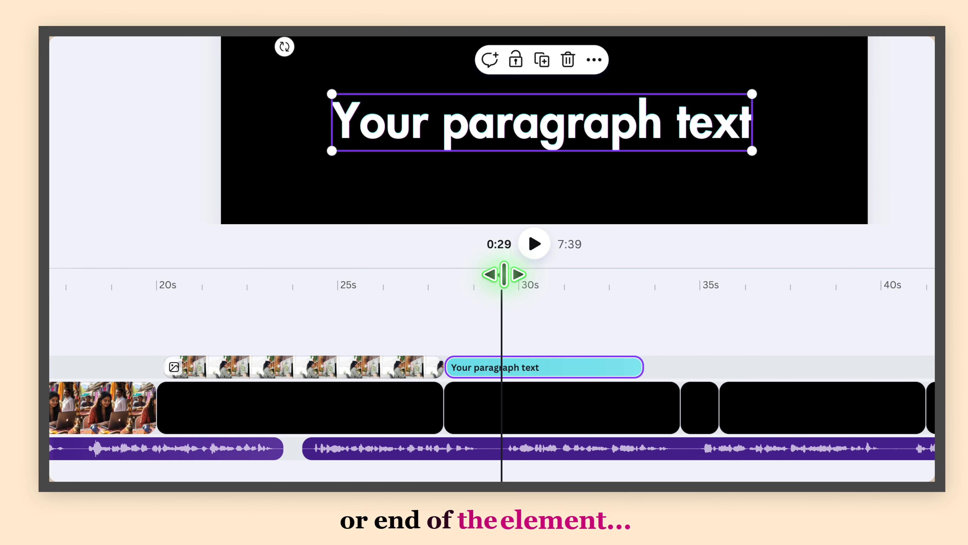
Step: Play the video from about 0:26 to check the timing of the image and text clips against the narration
drag(501, 275, 393, 299)
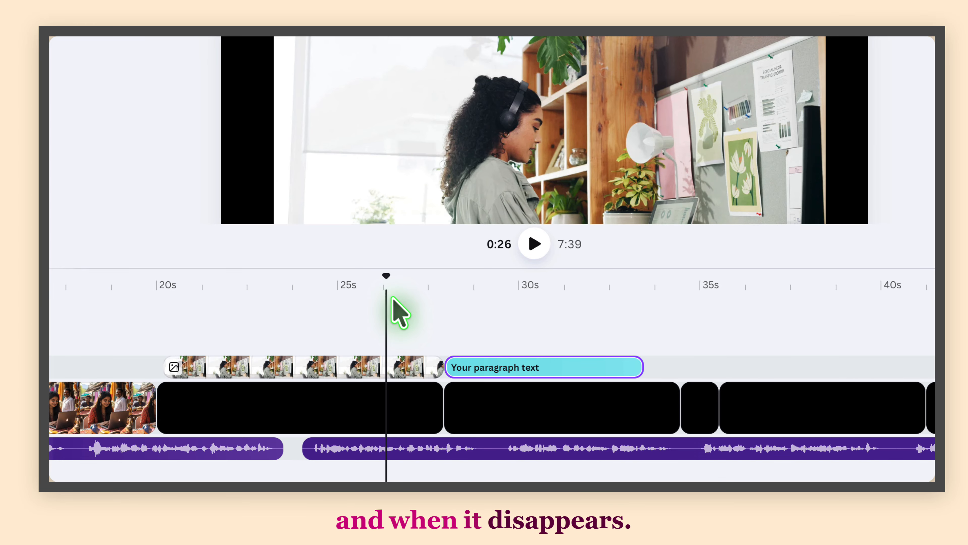
click(365, 450)
key(space)
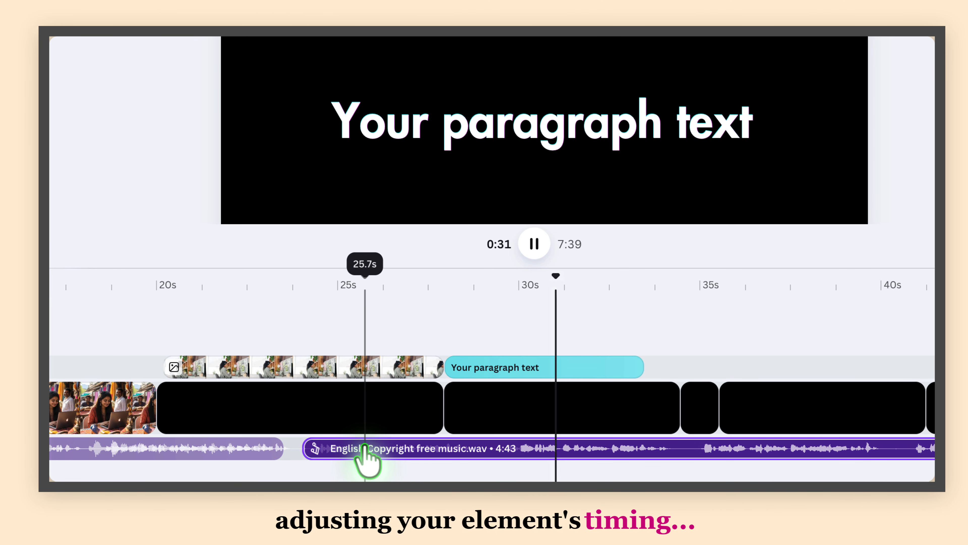
Step: Try a shorter end for the text clip and extend it to the end of the second black clip, lasting 6.5 s
drag(636, 372, 594, 372)
click(549, 418)
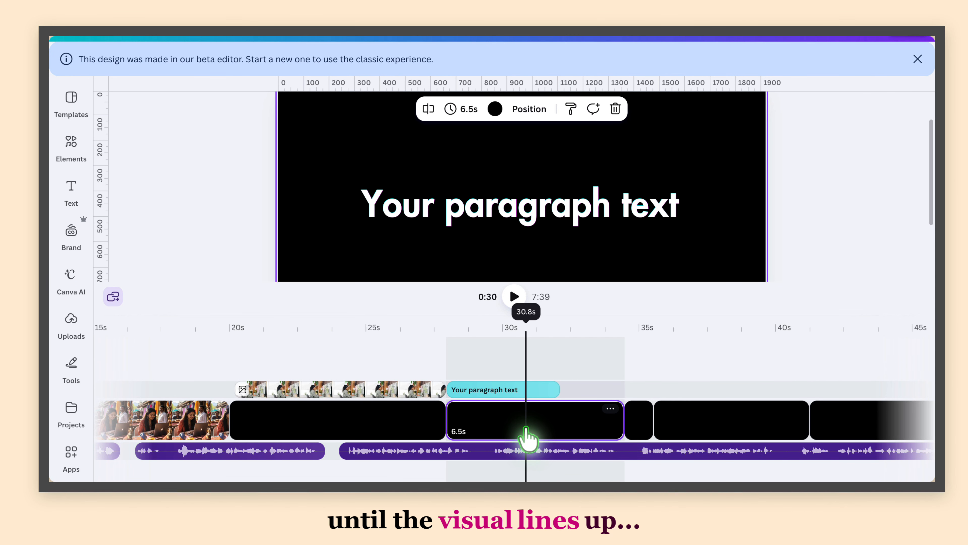
drag(482, 312, 477, 295)
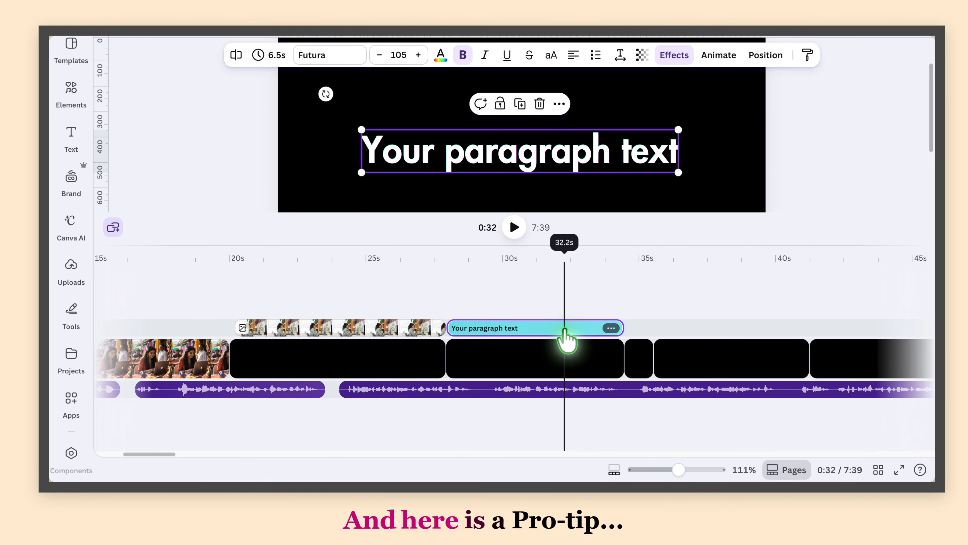
Step: Duplicate the text clip four times
key(ctrl+d)
key(ctrl+d)
key(ctrl+d)
key(ctrl+d)
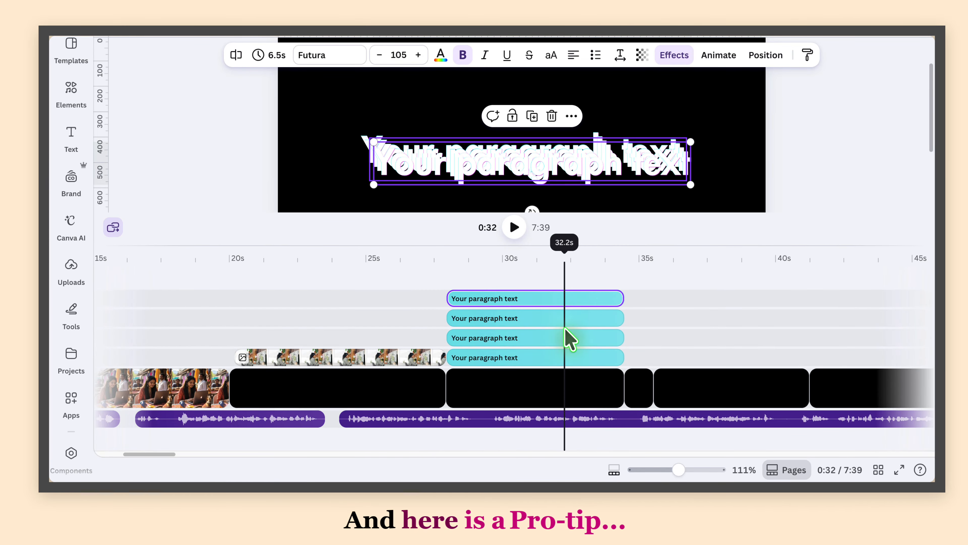
Step: Spread the overlapping text copies into five separate lines down the black page
drag(532, 245, 528, 333)
drag(503, 168, 473, 198)
drag(470, 164, 460, 116)
click(463, 232)
drag(463, 232, 464, 253)
drag(457, 195, 457, 202)
drag(426, 150, 422, 81)
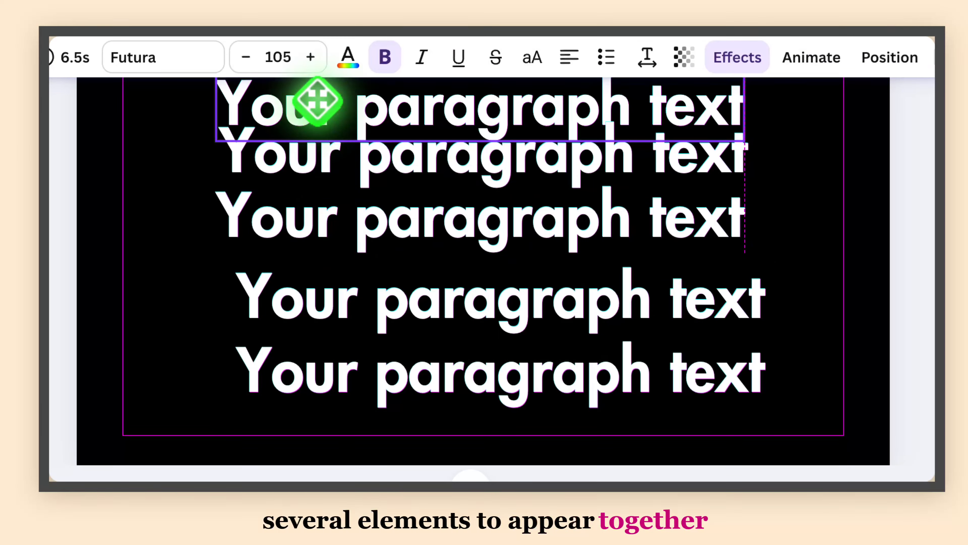
drag(317, 101, 317, 98)
scroll(318, 98, down, 3)
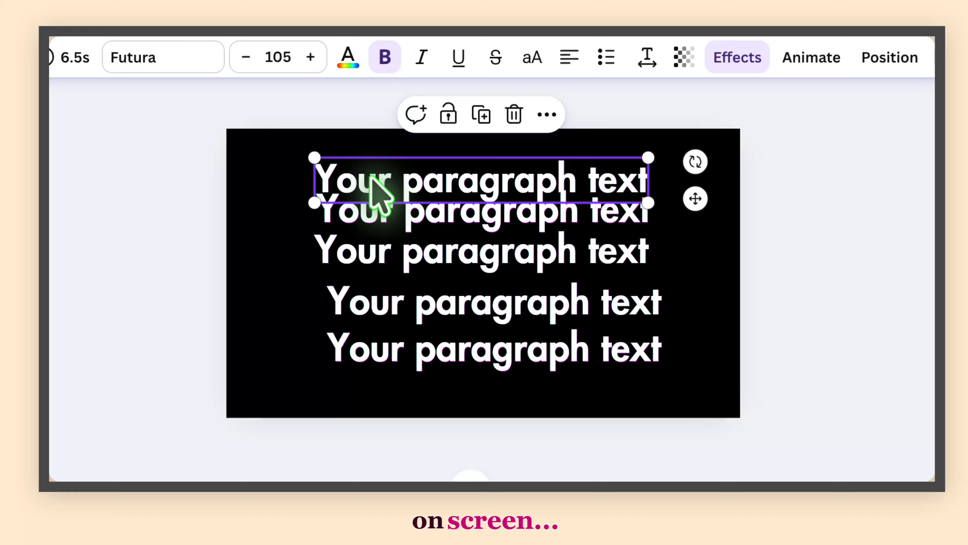
Step: Adjust the vertical spacing of the five text lines so that none overlap and the gaps are roughly even
drag(373, 179, 373, 163)
drag(362, 349, 362, 366)
click(368, 307)
drag(367, 307, 367, 326)
drag(355, 256, 356, 278)
drag(339, 215, 343, 229)
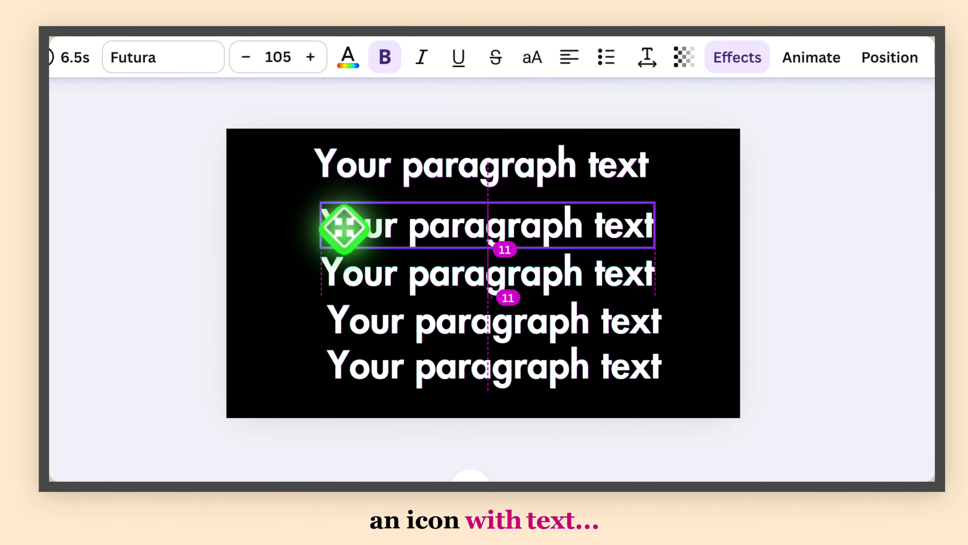
drag(337, 164, 344, 179)
Step: Scale all five text lines down together to a font size of 67.4 and format them as bullet points
click(294, 149)
drag(294, 149, 658, 389)
drag(658, 159, 539, 240)
drag(474, 327, 516, 290)
click(606, 58)
click(665, 193)
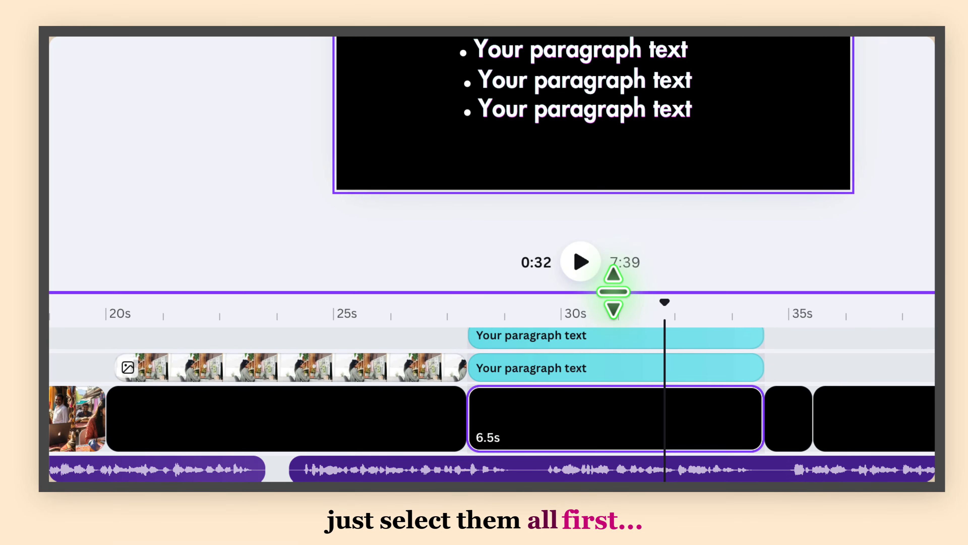
Step: Enlarge the timeline area and shift all five text clips together slightly past the start of the second black clip
drag(613, 291, 603, 121)
drag(782, 169, 686, 341)
mouse_move(584, 259)
mouse_down()
mouse_move(834, 265)
mouse_move(835, 280)
mouse_move(593, 269)
mouse_up()
Step: Duplicate the headphones image clip twice and select all three image clips together on the timeline
click(381, 343)
key(ctrl+d)
key(ctrl+d)
drag(233, 261, 292, 383)
mouse_move(293, 383)
mouse_down()
mouse_move(342, 353)
mouse_move(285, 383)
mouse_move(289, 389)
mouse_up()
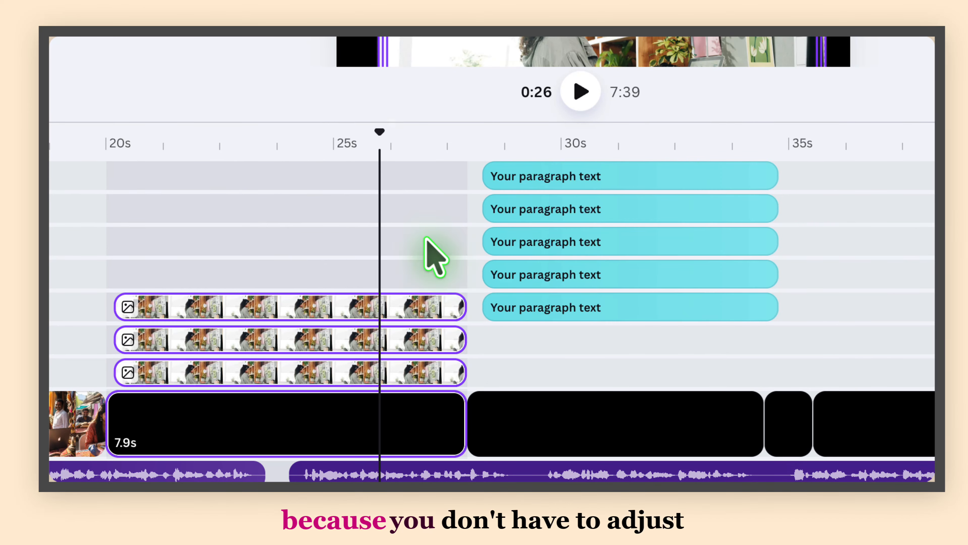
Step: Select all five text clips and move them together back to the start of the second black clip
drag(790, 305, 686, 175)
drag(653, 237, 649, 326)
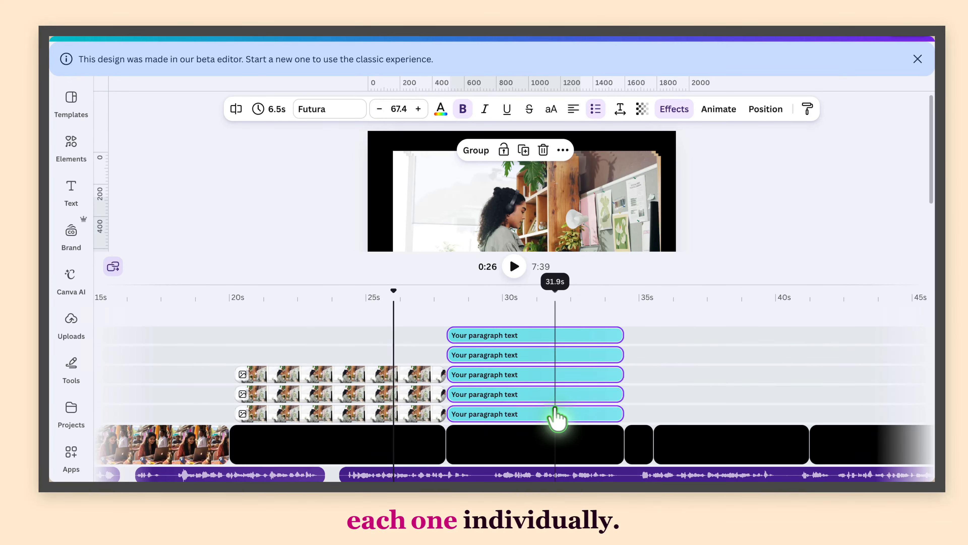
drag(506, 324, 443, 368)
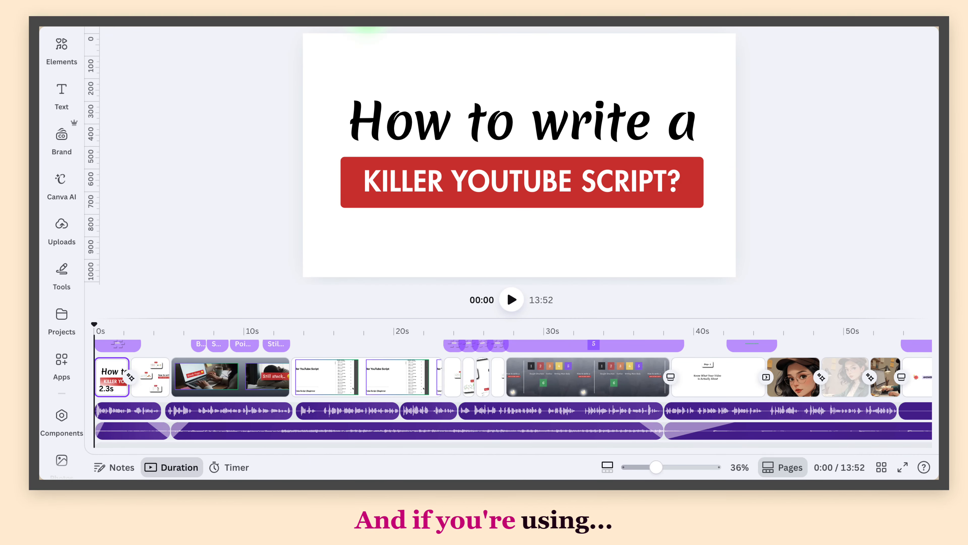
Step: Enlarge the timeline area of the YouTube script design to view all element tracks, and shrink it back
drag(400, 315, 385, 134)
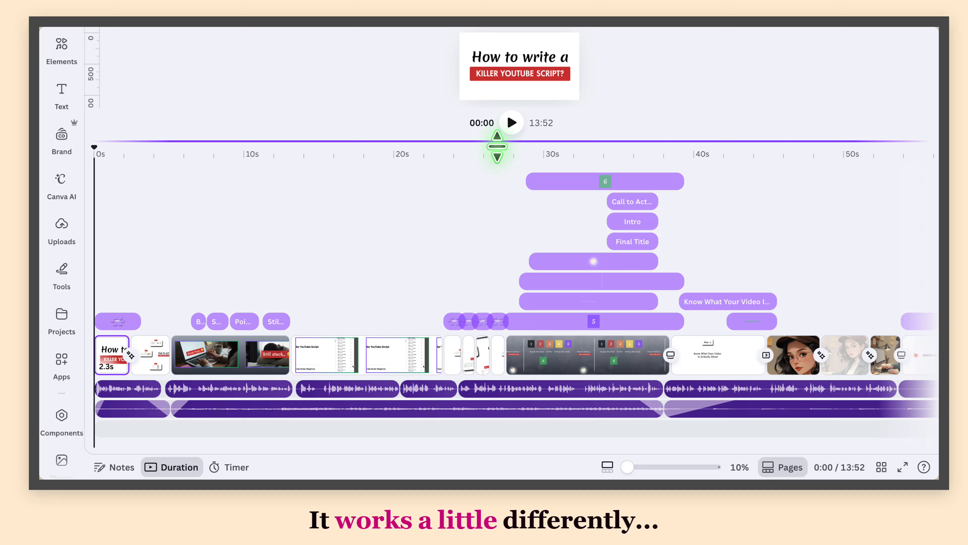
drag(495, 147, 507, 338)
Step: Select the green square numbered 6 and hide its element timings
click(574, 433)
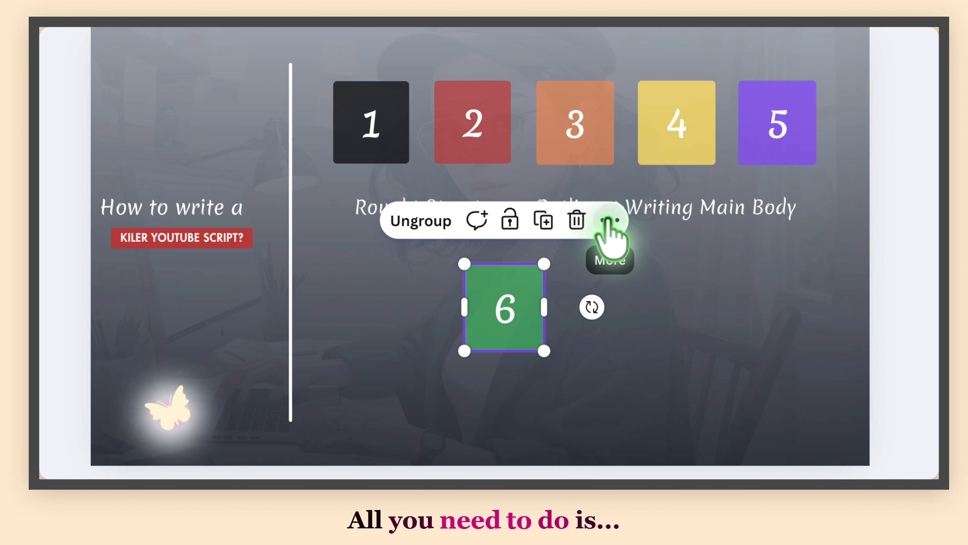
click(610, 221)
scroll(868, 260, down, 2)
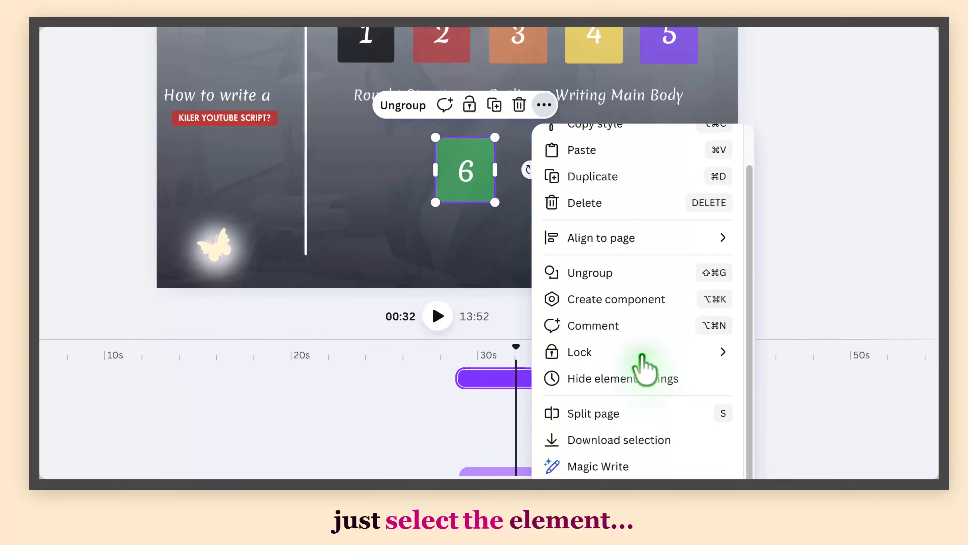
click(644, 377)
Step: Show the green 6 square's element timings with an enlarged timeline area, and hide the timings again
click(534, 88)
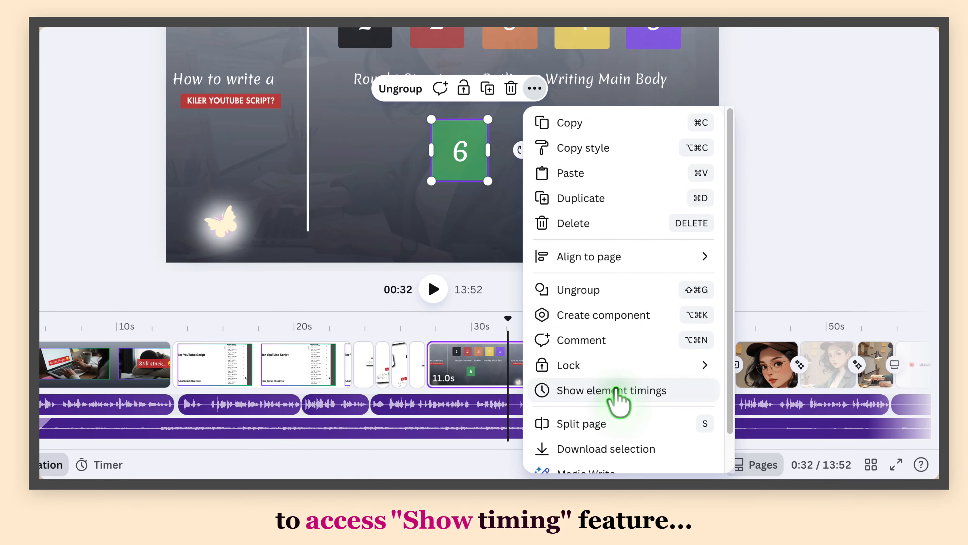
click(617, 391)
drag(590, 311, 590, 153)
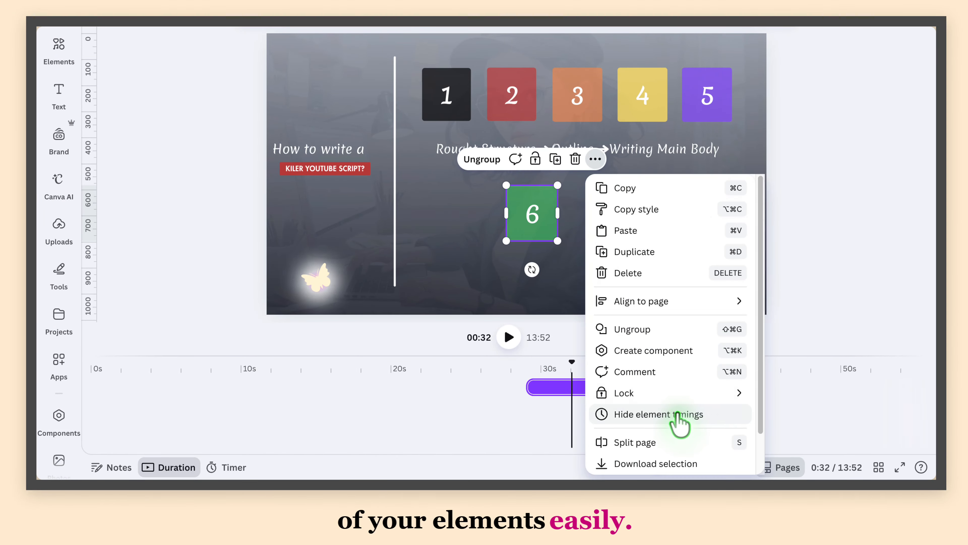
click(622, 417)
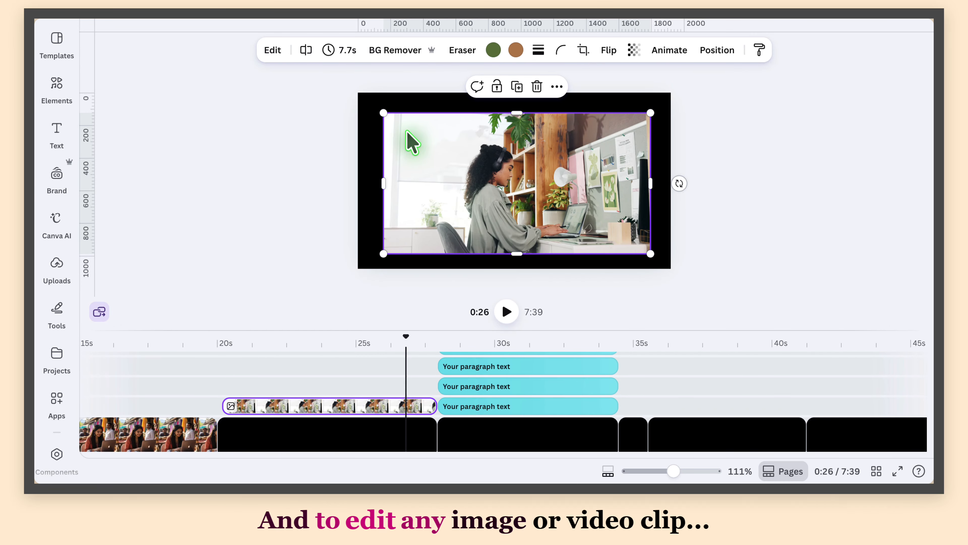
Step: Select the headphones image and examine the full list of image editing tools available for it
key(Escape)
click(411, 136)
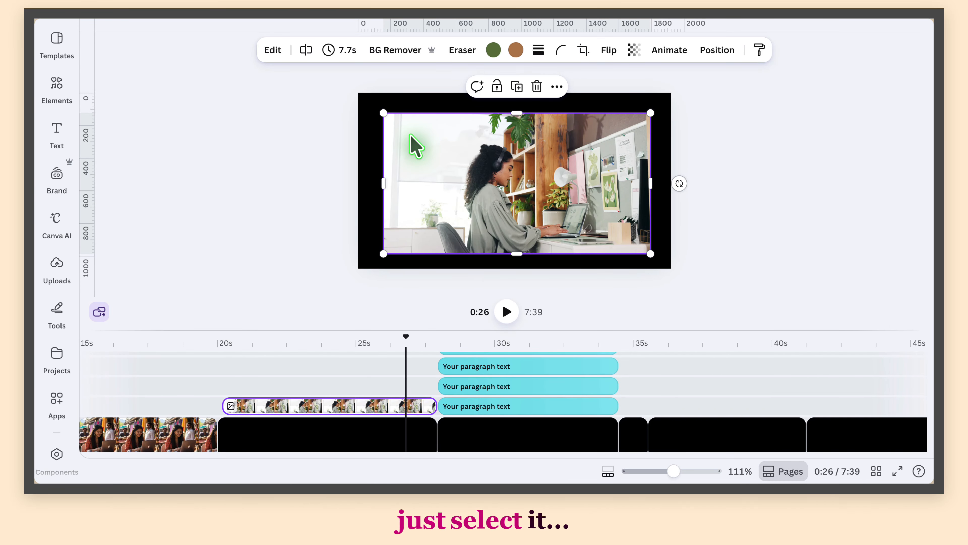
click(273, 51)
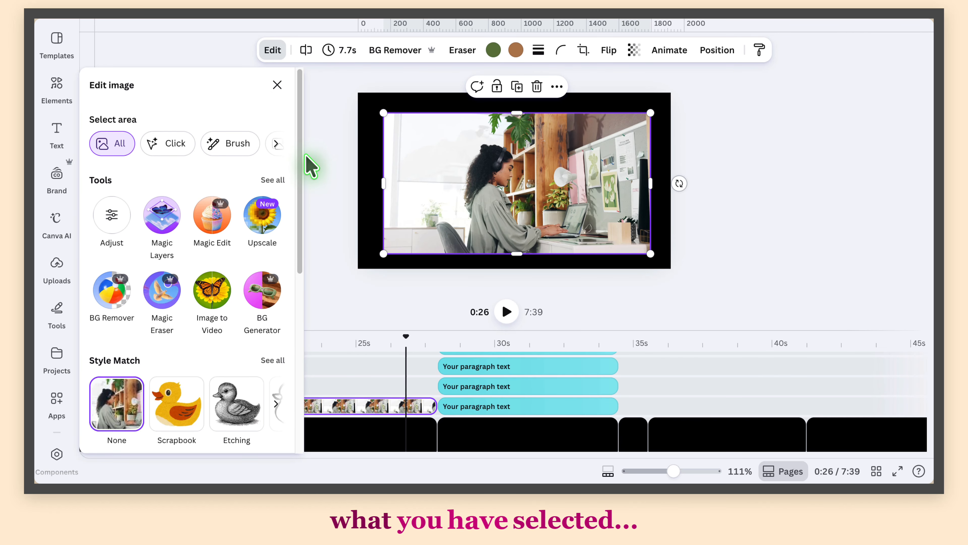
click(277, 180)
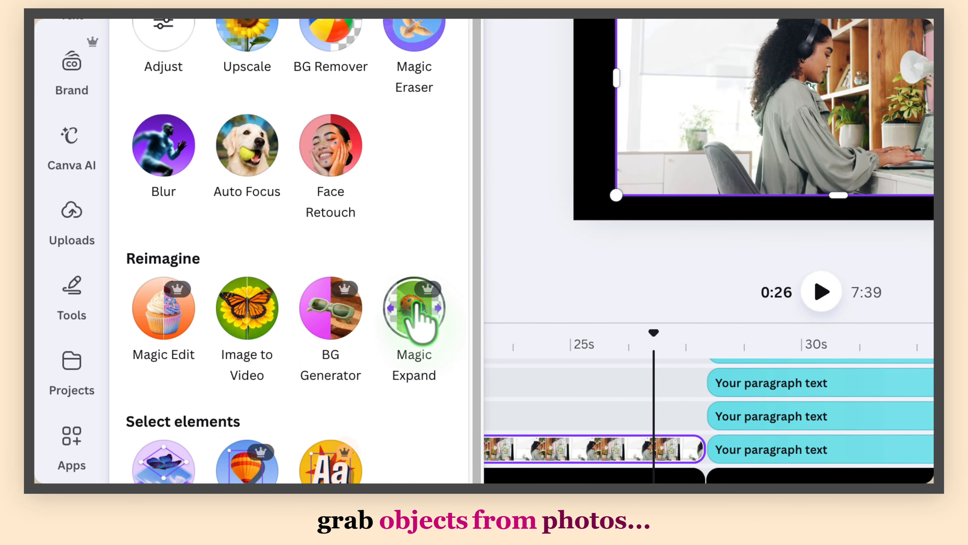
scroll(477, 288, down, 1)
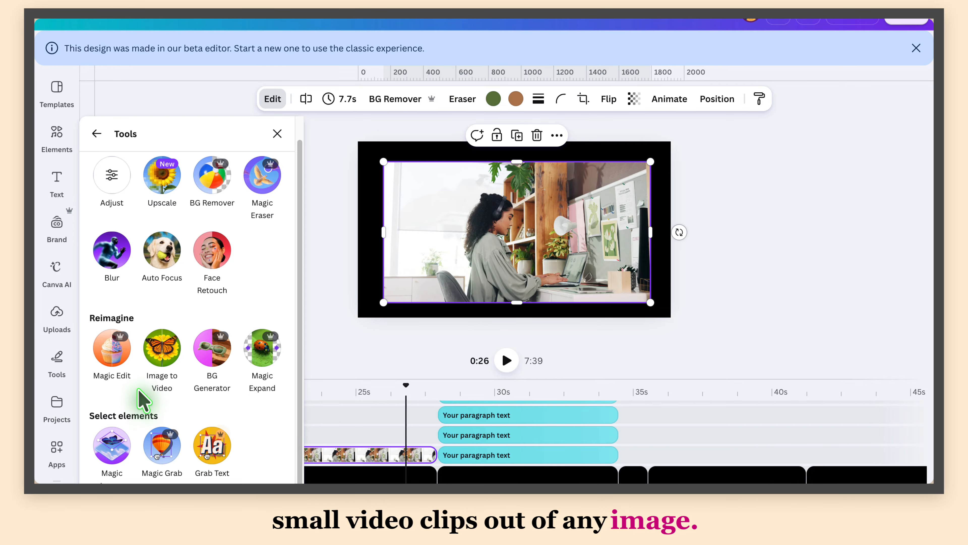
Step: Open Image to Video for the headphones image and examine its Custom and Smart settings
click(166, 359)
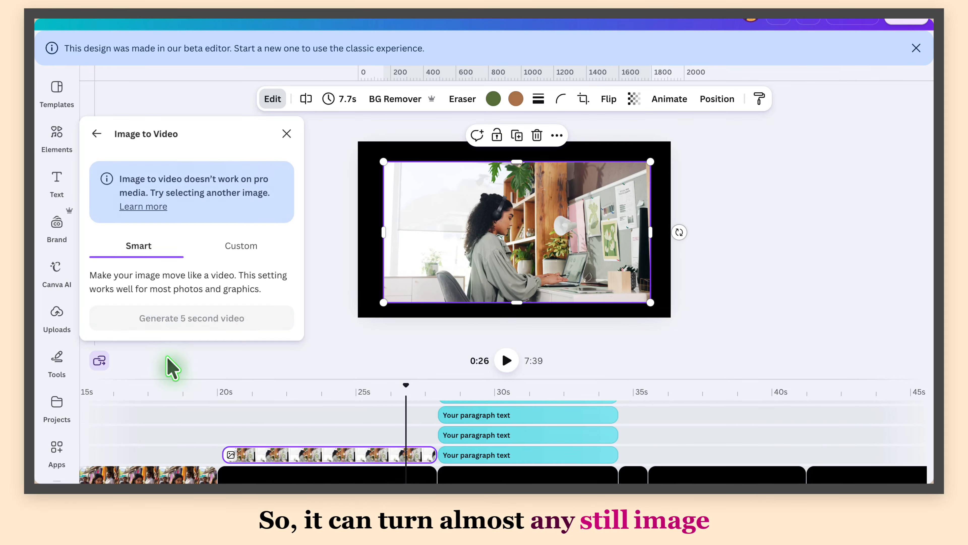
click(240, 252)
click(139, 248)
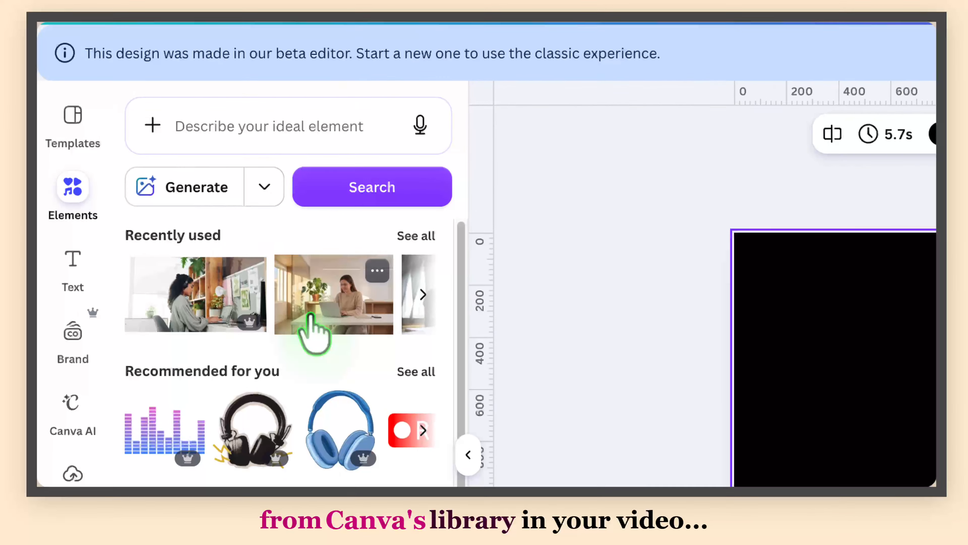
Step: Check the details of the free photo "Woman Working on Laptop in Bright Office" and add it to the video as a clip
mouse_move(248, 151)
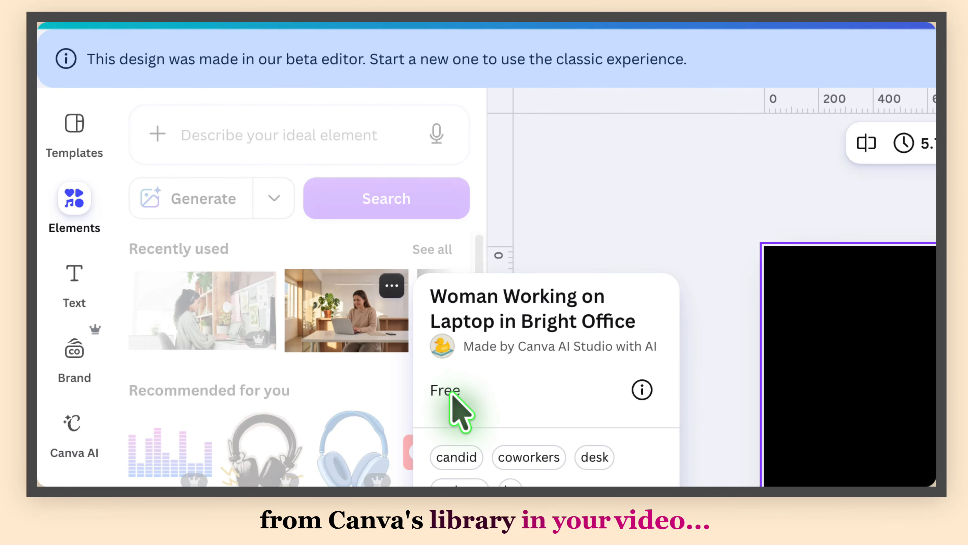
click(362, 323)
click(482, 450)
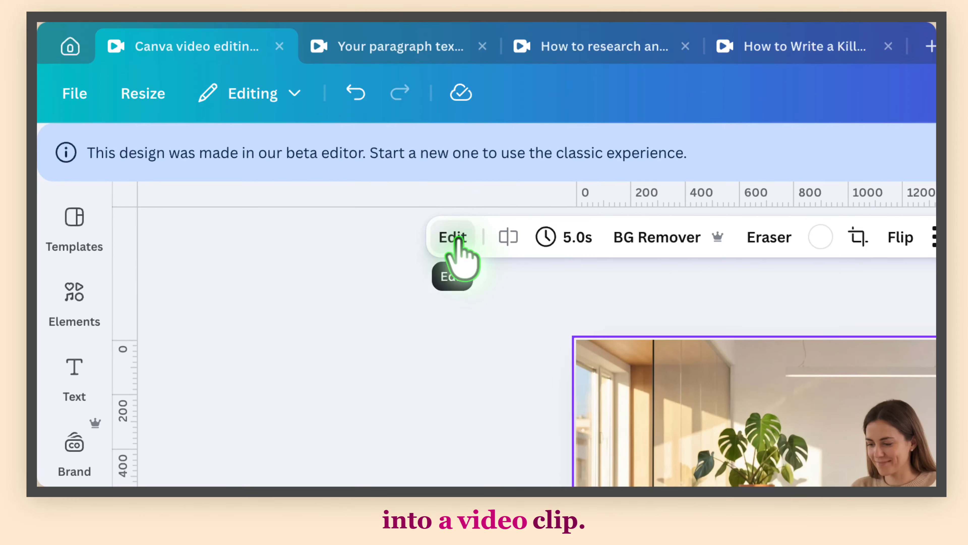
Step: Generate a 5 second video from the bright office laptop photo with Image to Video
click(452, 108)
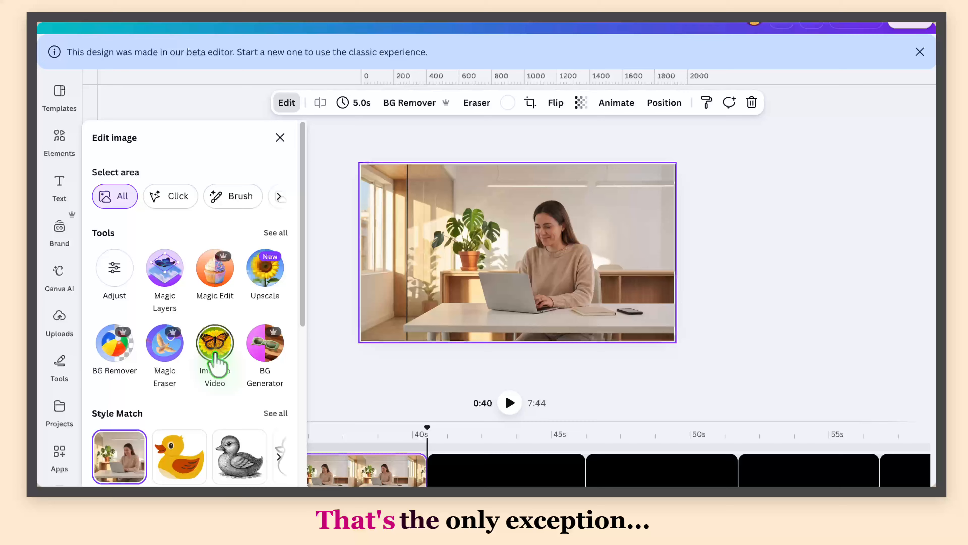
click(212, 341)
click(194, 250)
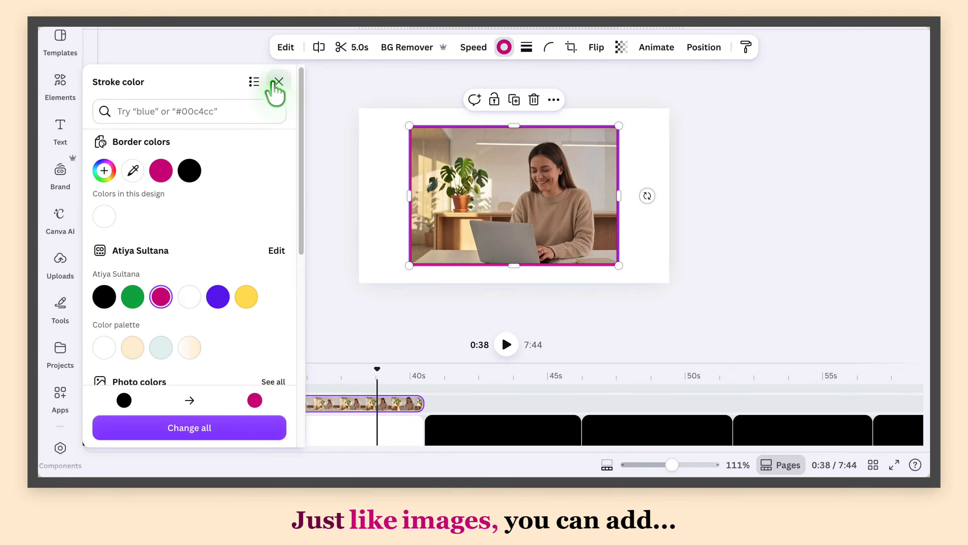
Step: Close the laptop video's stroke color choices and view its corner rounding and editing options
click(279, 82)
click(549, 46)
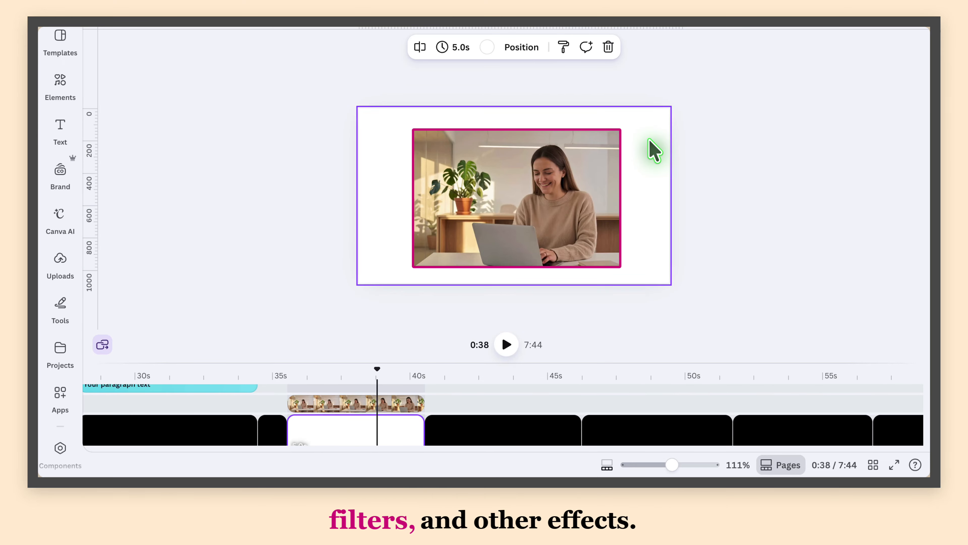
click(286, 46)
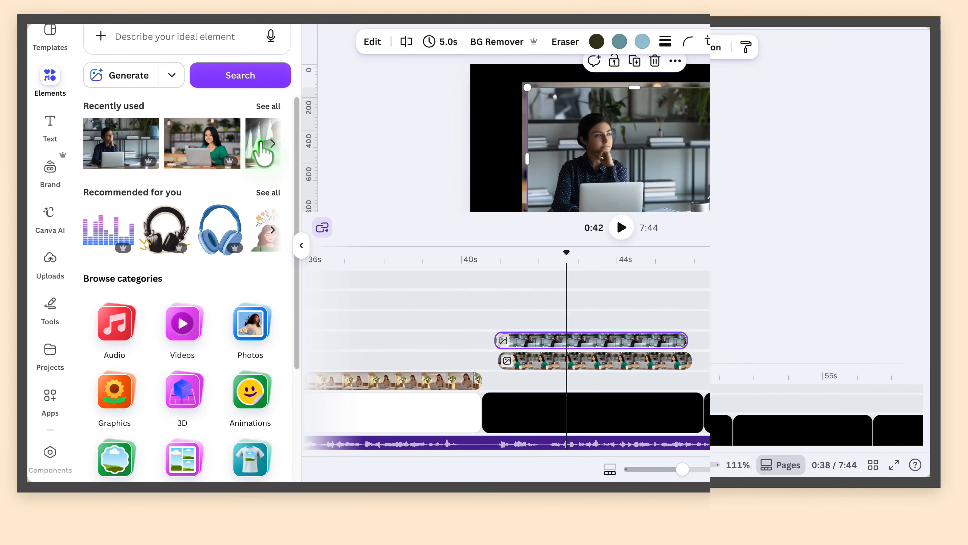
Step: Add the photo of the woman in the red top over the black clip after 40 seconds and reposition its clip
click(255, 104)
drag(233, 225, 519, 329)
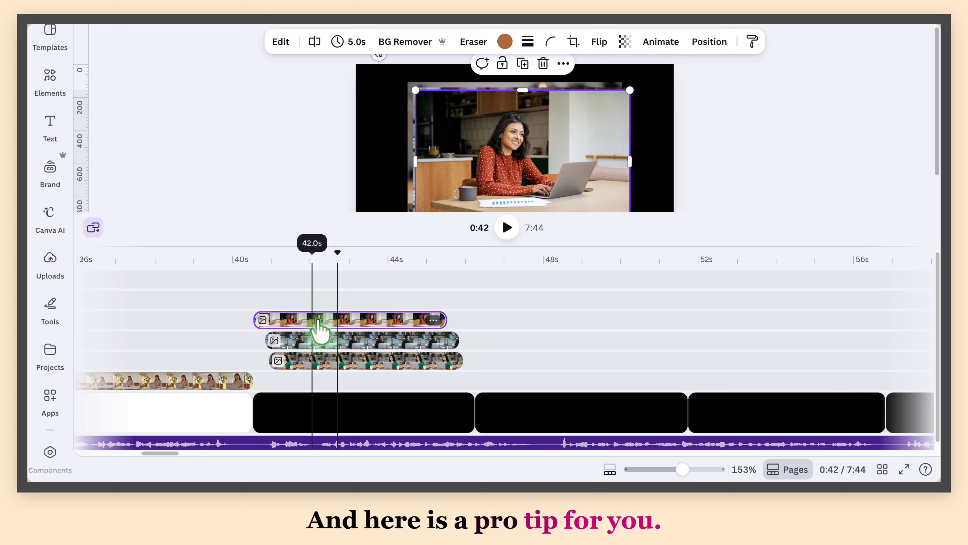
drag(318, 320, 346, 328)
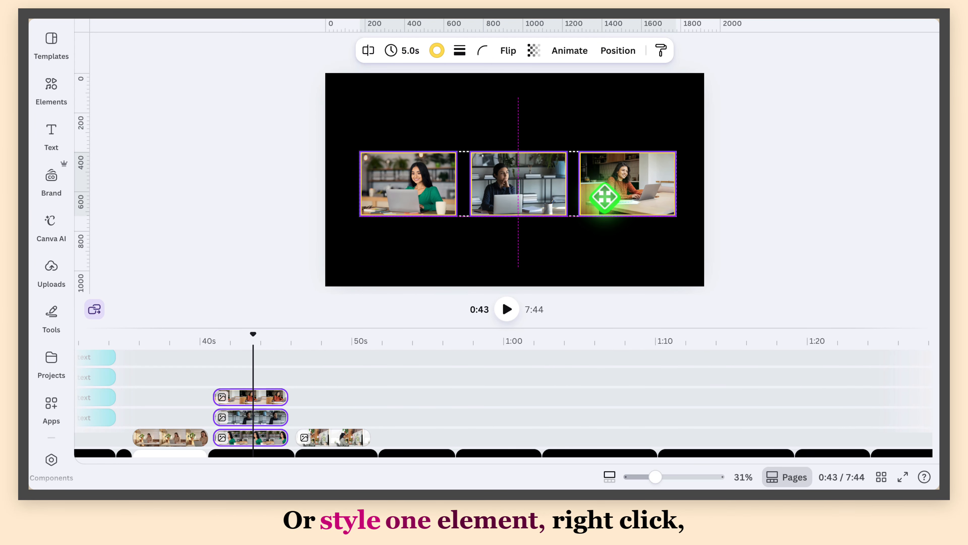
Step: Copy the style of the photo of the woman in green and apply it to the headphones image
click(686, 165)
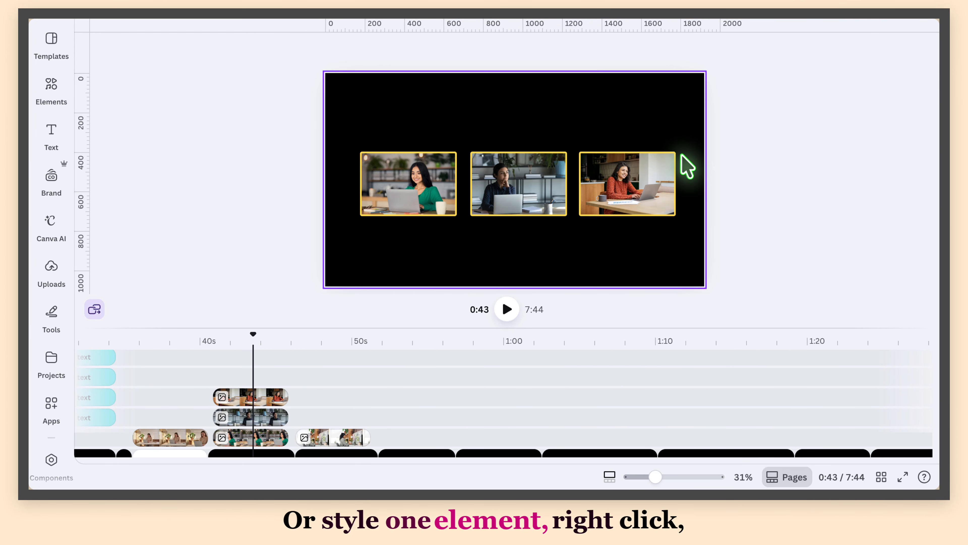
ctrl+scroll(686, 165, up, 3)
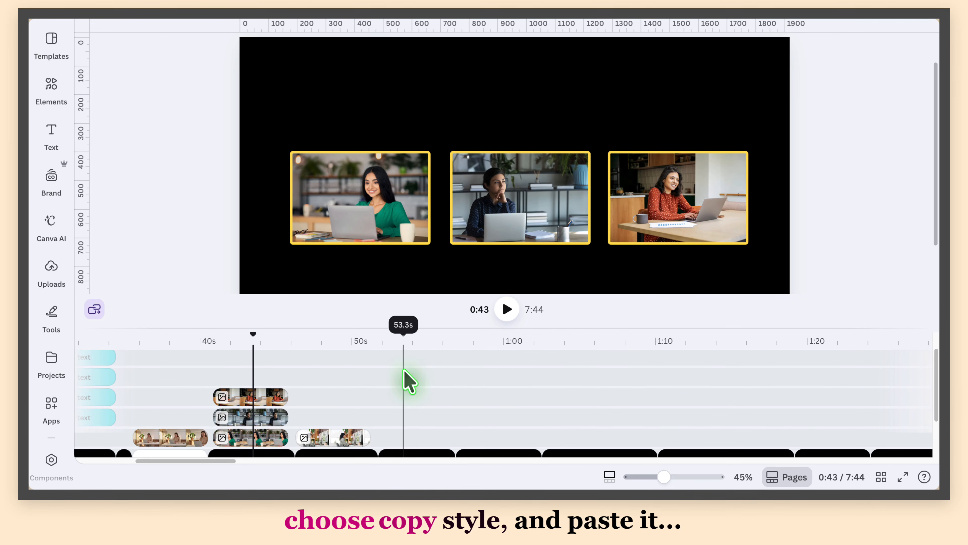
click(395, 194)
click(400, 124)
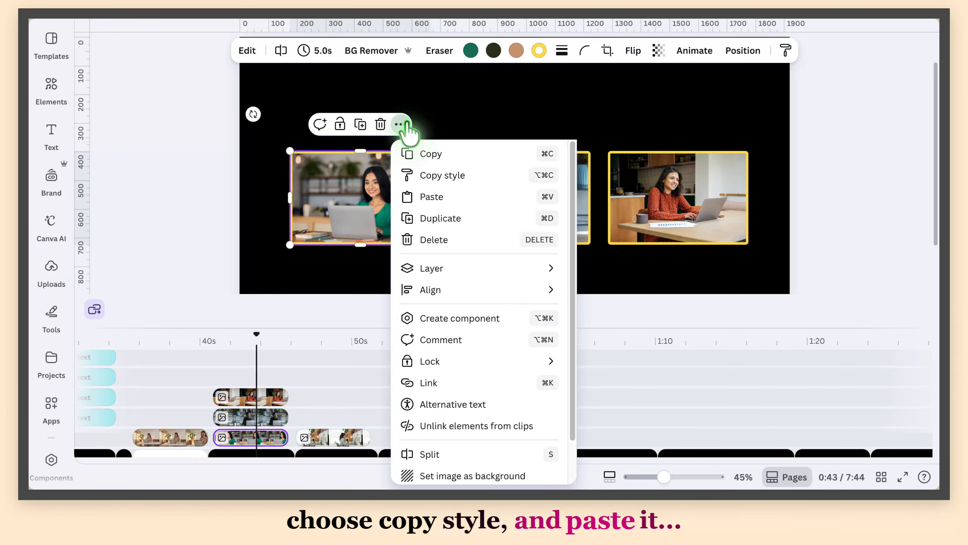
click(434, 175)
click(344, 435)
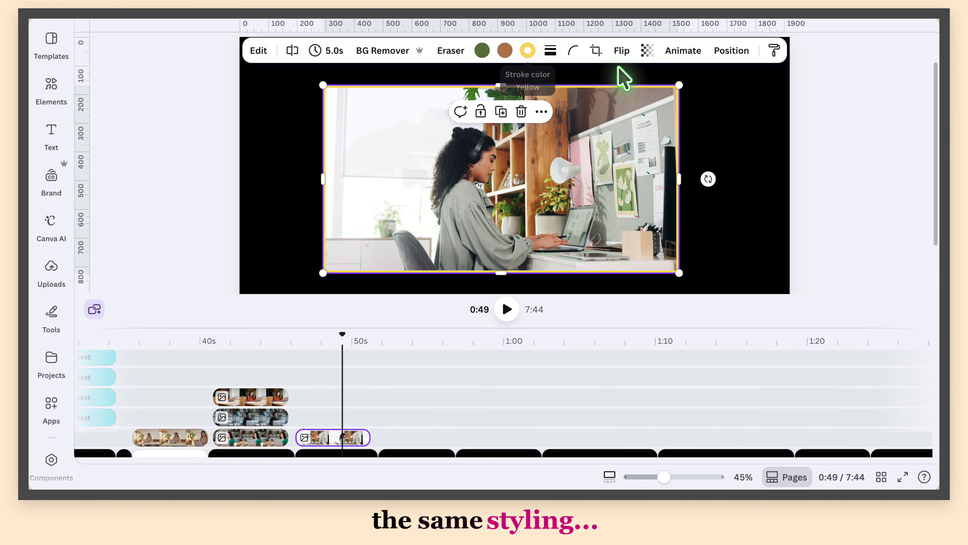
click(260, 431)
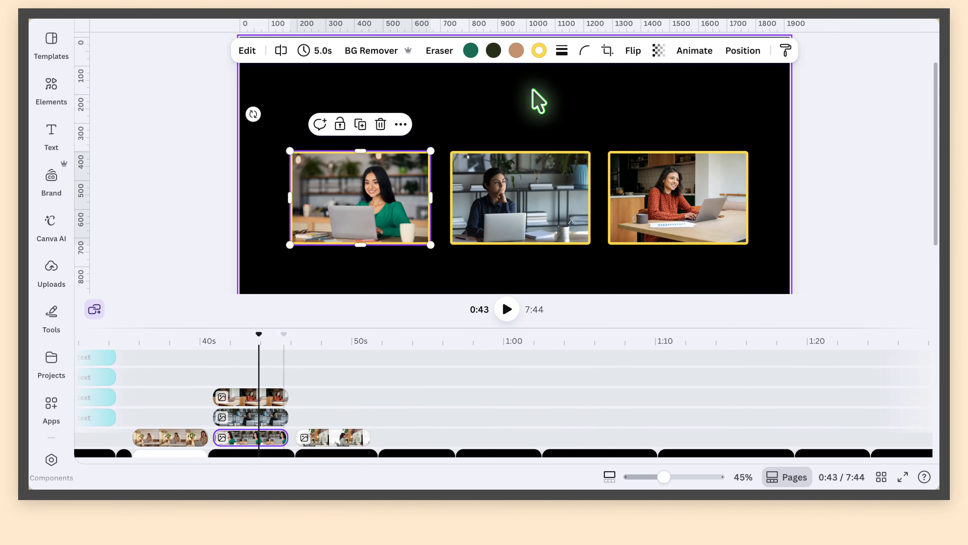
click(539, 54)
click(275, 85)
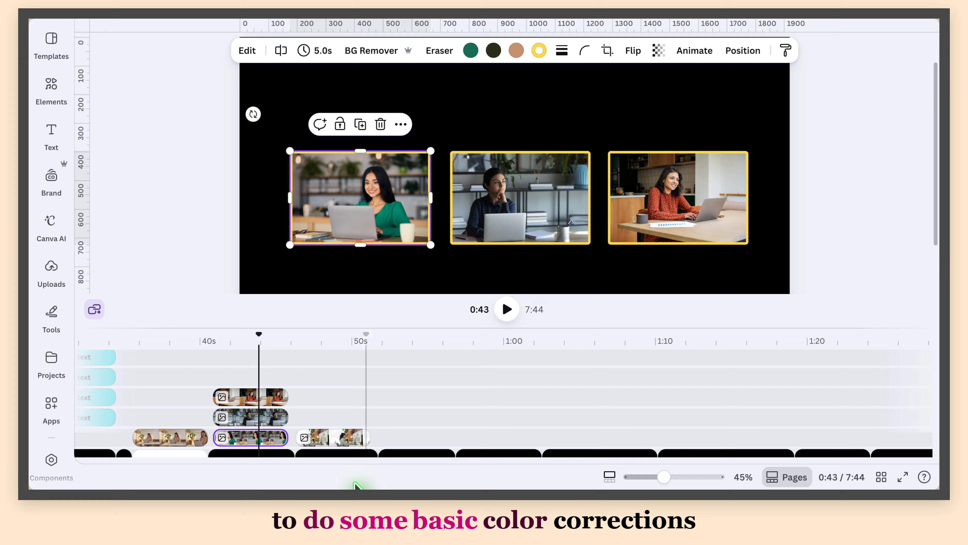
Step: Change the headphones image's border to the magenta brand color
click(332, 438)
click(528, 50)
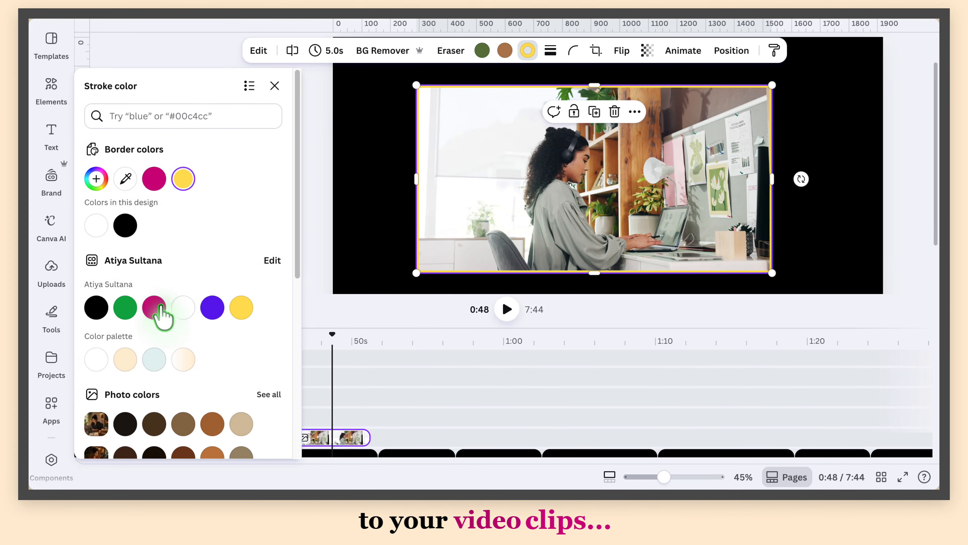
click(157, 307)
click(274, 85)
click(743, 109)
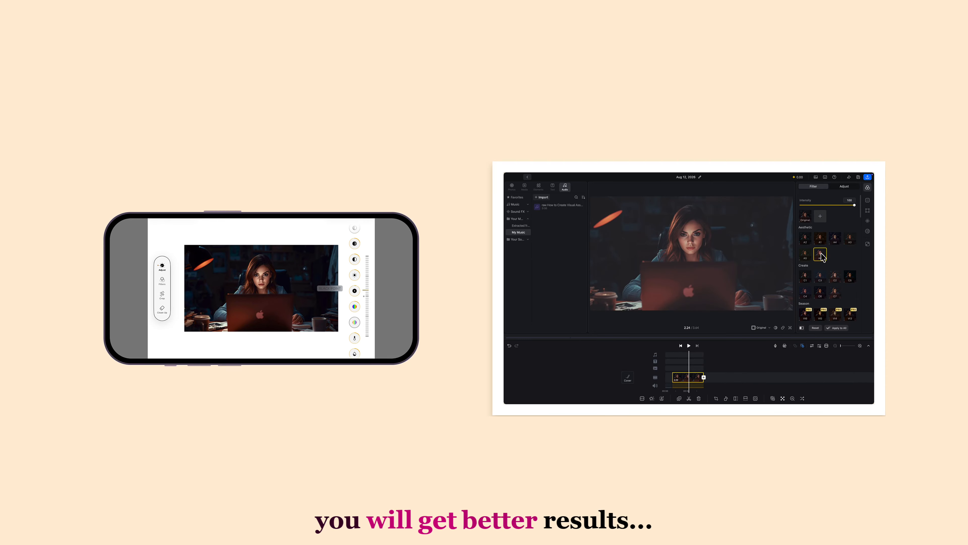
Step: Examine the color adjustment, blur and other effect options for the dark laptop clip in the desktop video editor
click(846, 186)
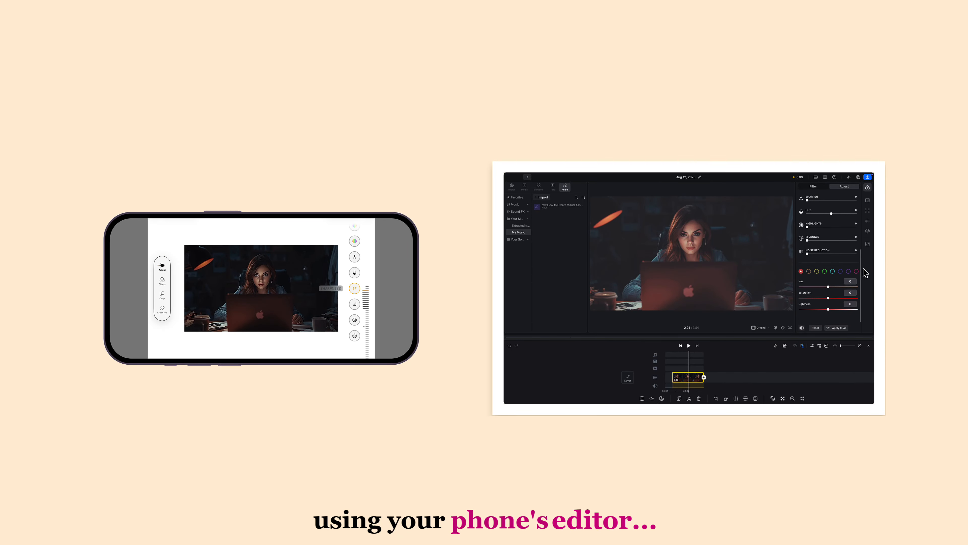
click(867, 200)
click(867, 220)
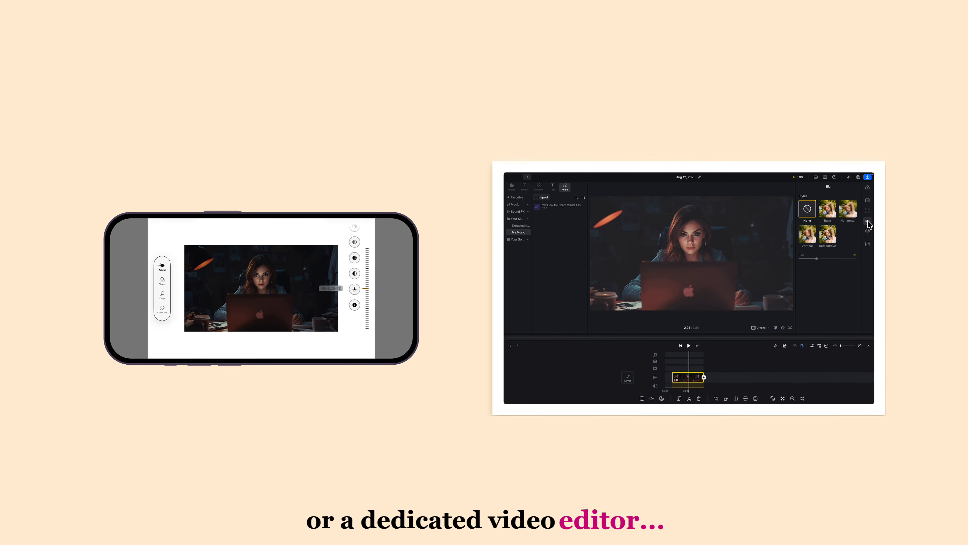
click(868, 232)
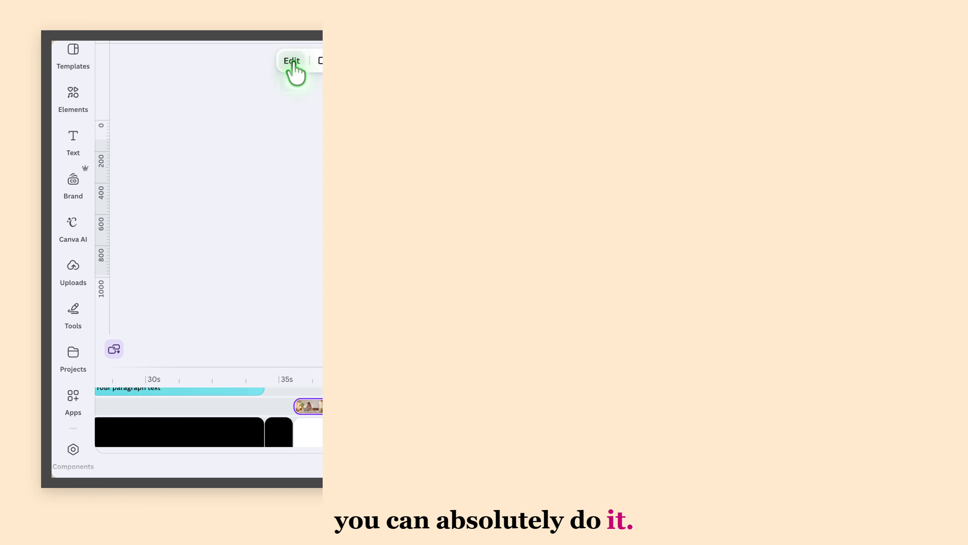
Step: Apply Auto-adjust to the laptop video clip and return to its video editing options
click(292, 63)
scroll(307, 150, down, 1)
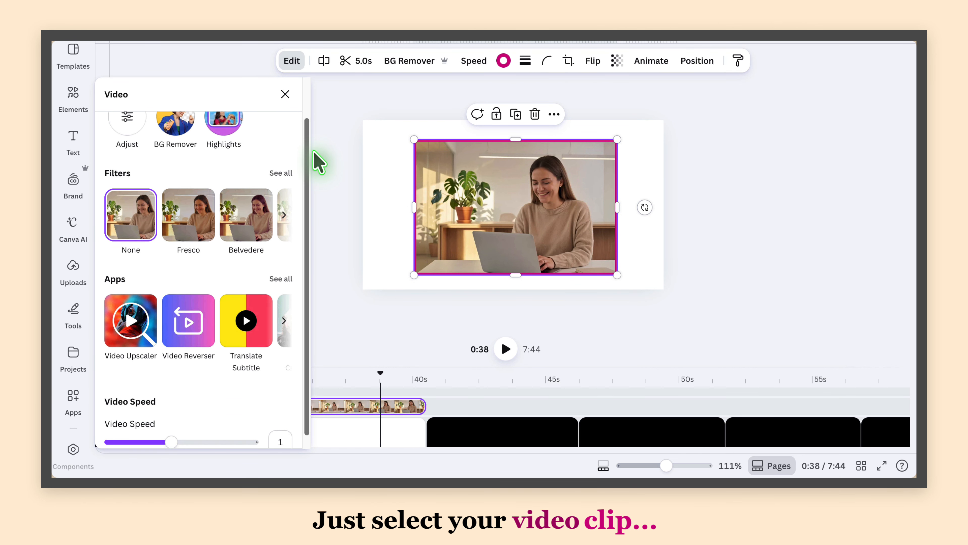
scroll(152, 183, up, 1)
click(127, 164)
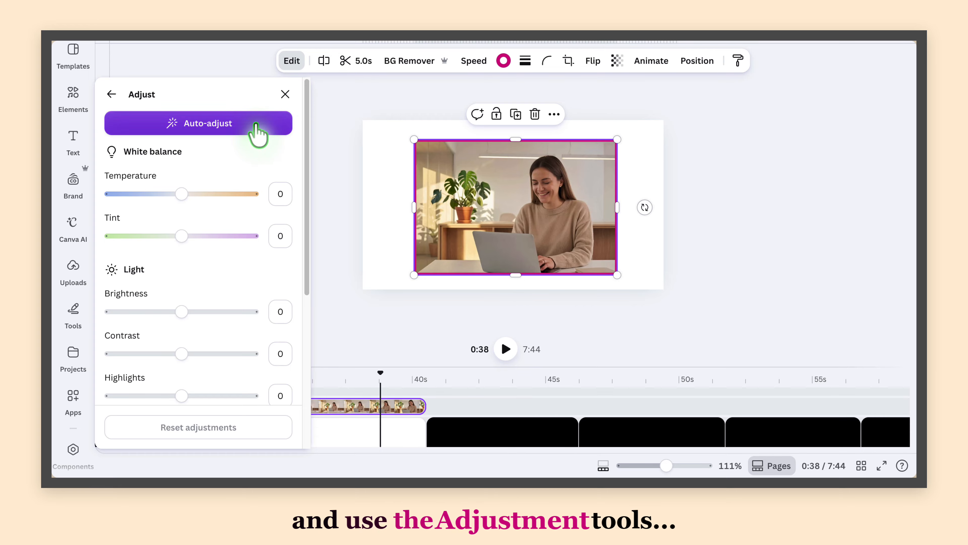
click(258, 134)
mouse_move(309, 129)
mouse_down()
mouse_move(309, 243)
mouse_move(309, 126)
mouse_up()
click(110, 94)
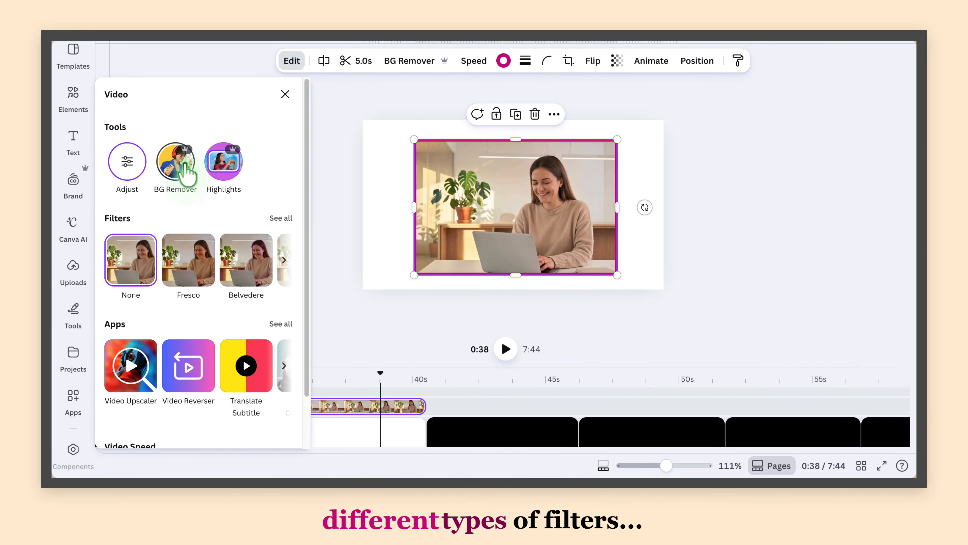
Step: Look through the filters, apps and remaining editing options for the woman-with-laptop video clip
click(281, 218)
drag(309, 145, 312, 416)
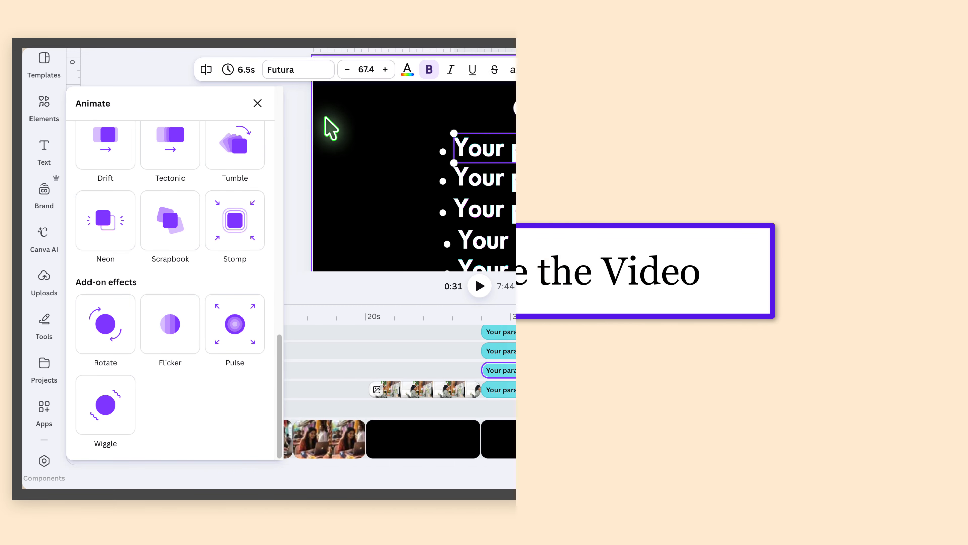
Step: Browse the animation choices for the paragraph text and for the woman-with-laptop video clip
scroll(271, 273, up, 10)
scroll(269, 265, down, 10)
scroll(269, 265, up, 15)
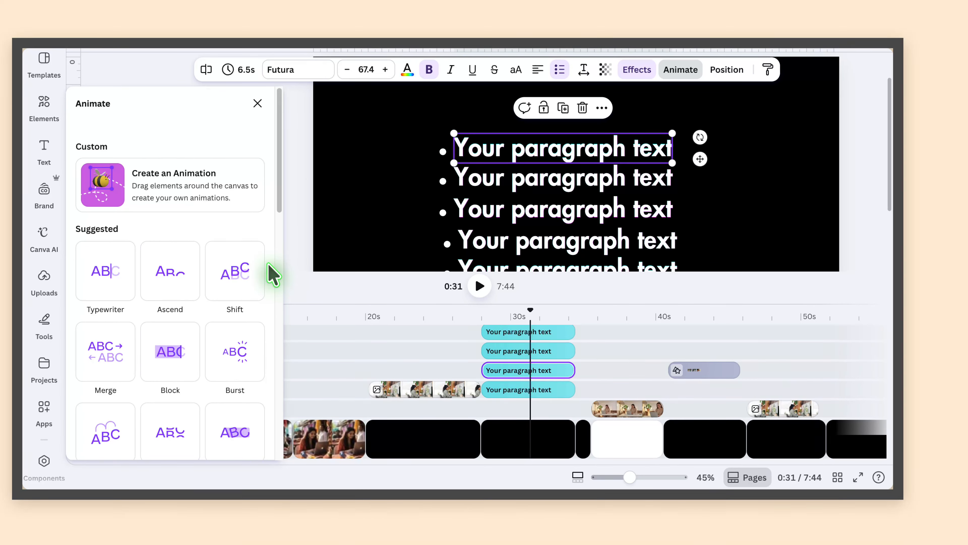
click(650, 405)
scroll(264, 316, down, 15)
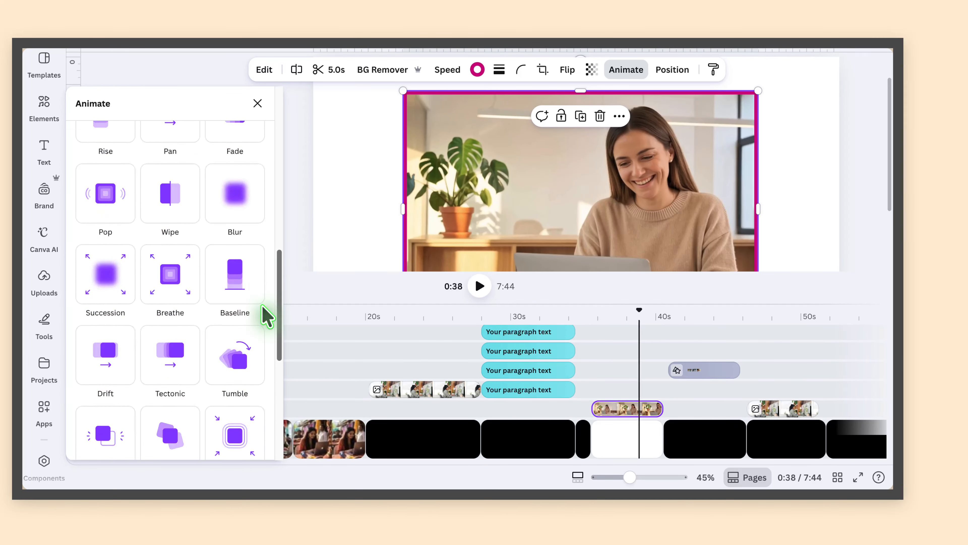
click(257, 103)
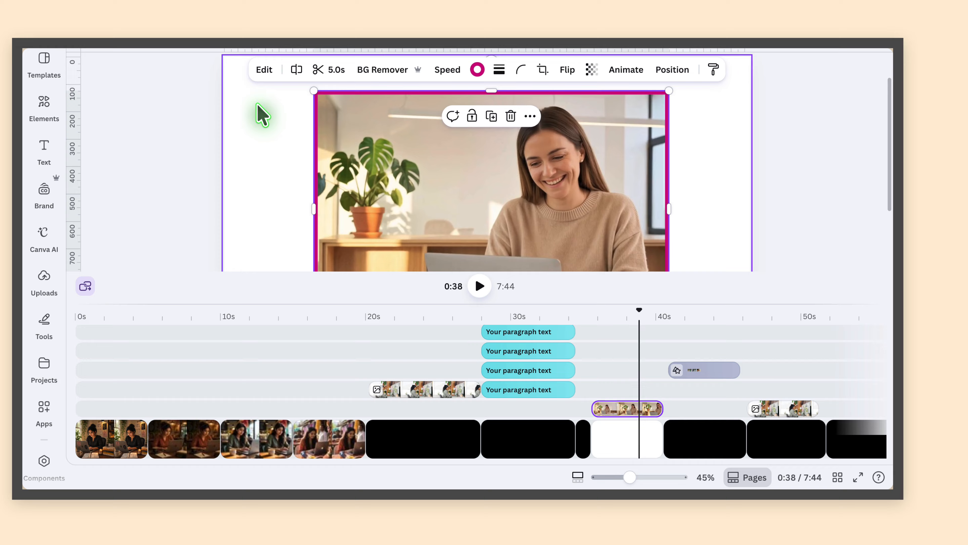
Step: Compare the group and element animation options for the three grouped photos with yellow borders
click(700, 369)
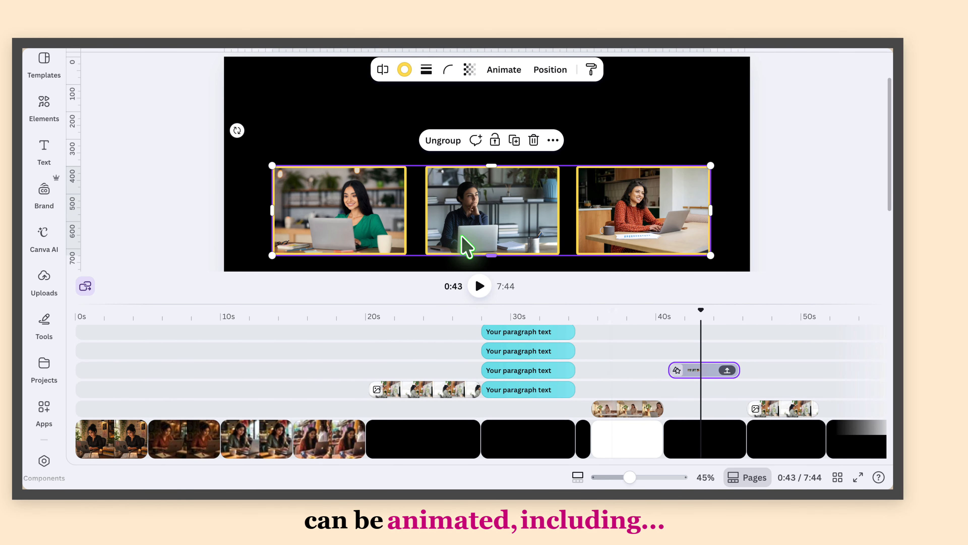
click(504, 70)
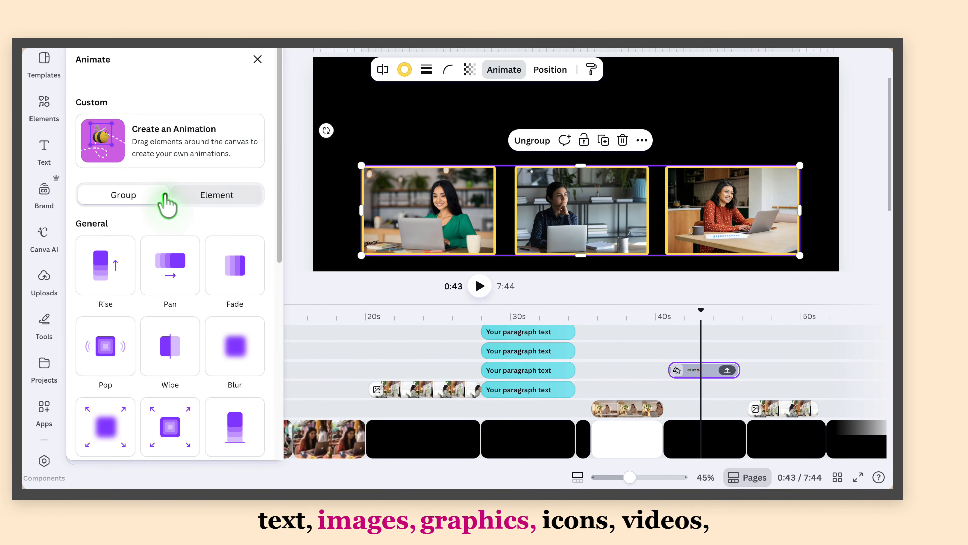
click(215, 199)
click(130, 200)
click(194, 196)
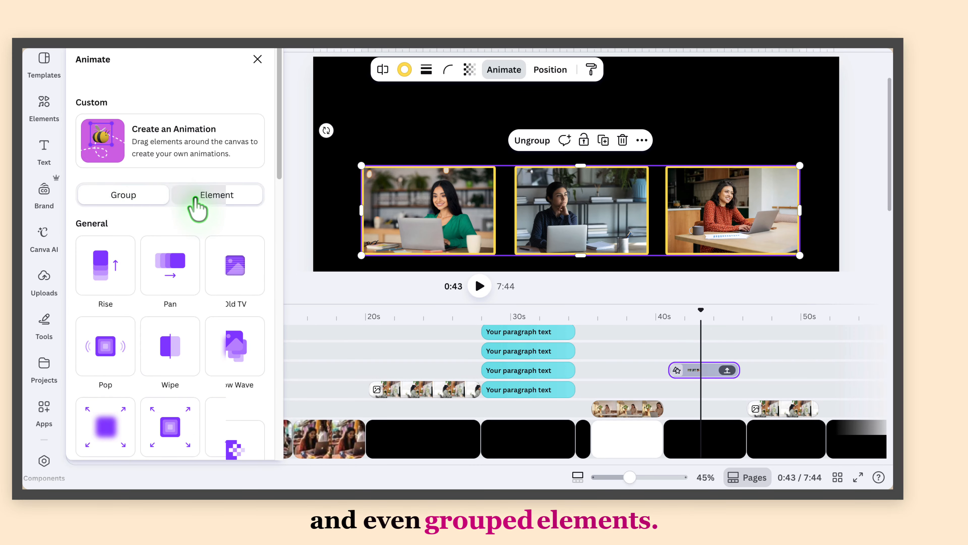
Step: Browse the animations and add-on effects for the photo of the woman with headphones, previewing Photo Zoom
click(434, 395)
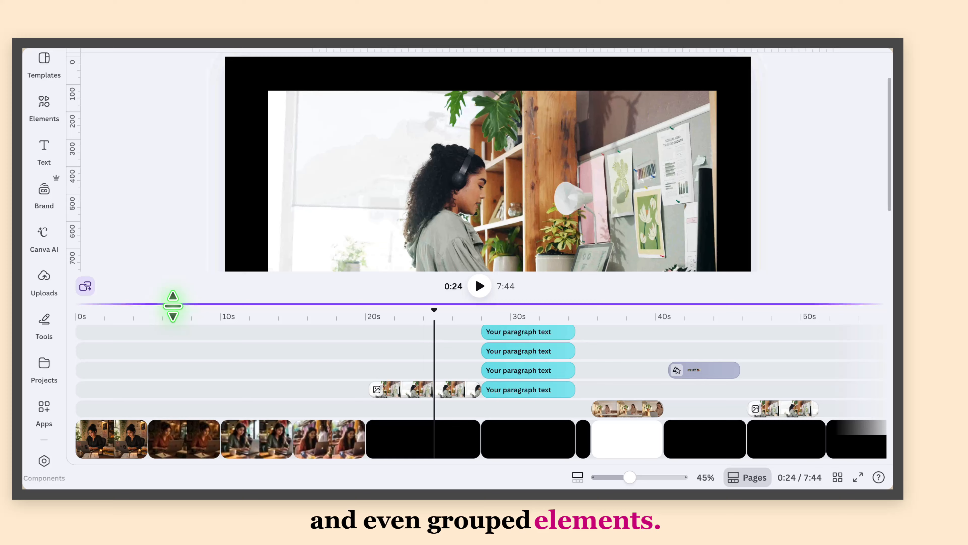
click(349, 136)
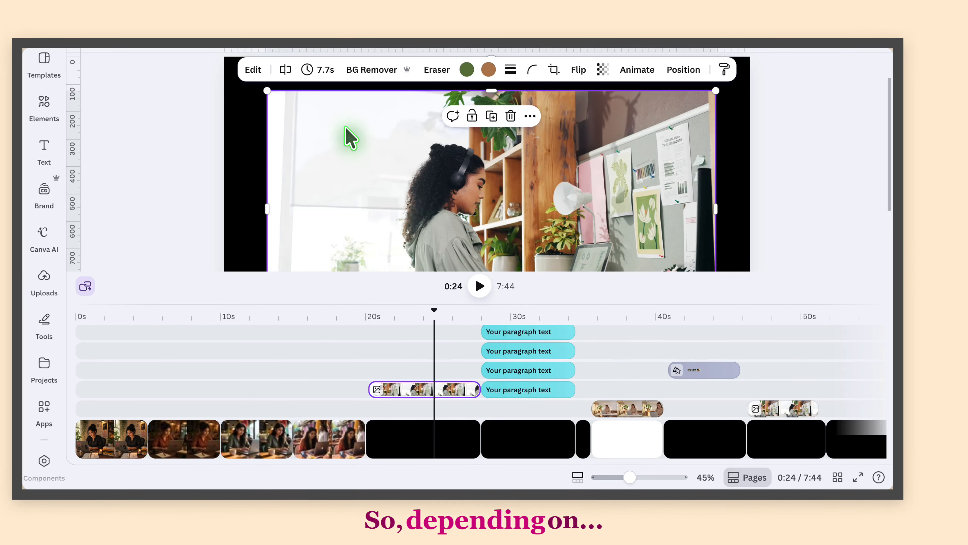
click(636, 70)
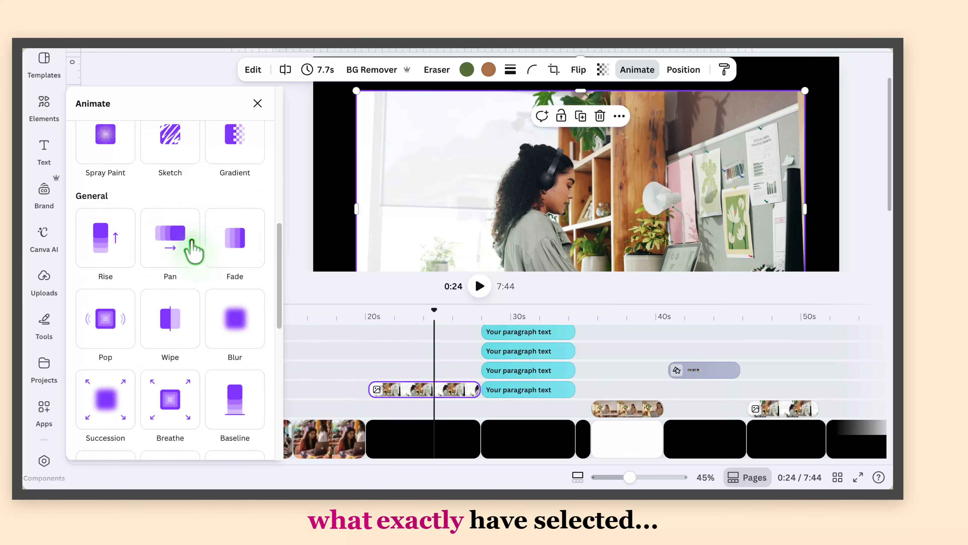
scroll(168, 160, down, 7)
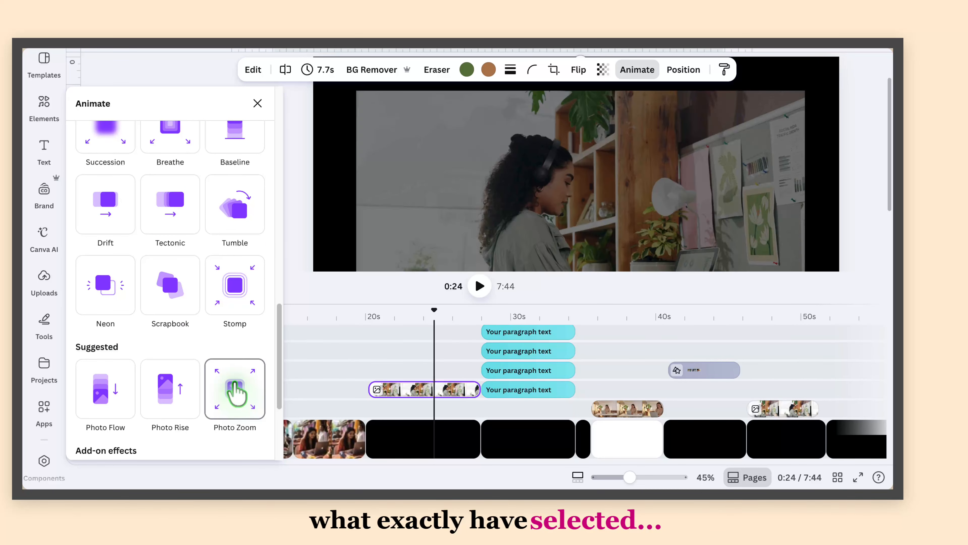
scroll(198, 362, down, 4)
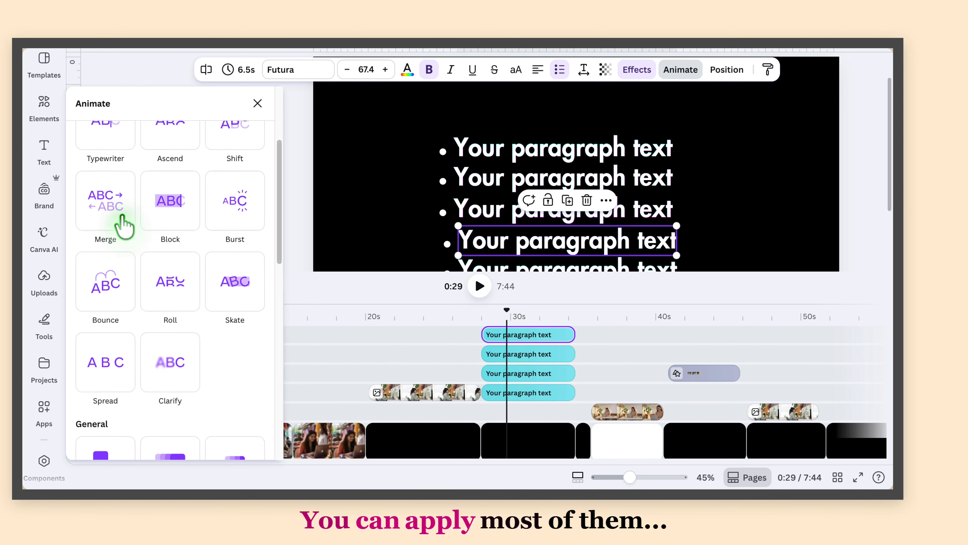
Step: Try Typewriter on the fourth paragraph text, replace it with a downward Ascend animation, and try it on enter and on exit
click(123, 223)
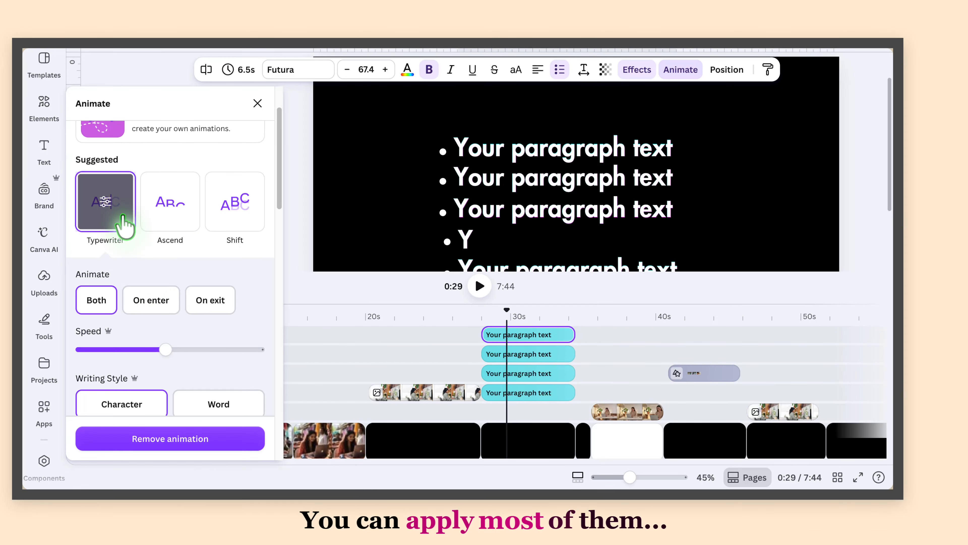
click(170, 199)
click(147, 378)
click(151, 218)
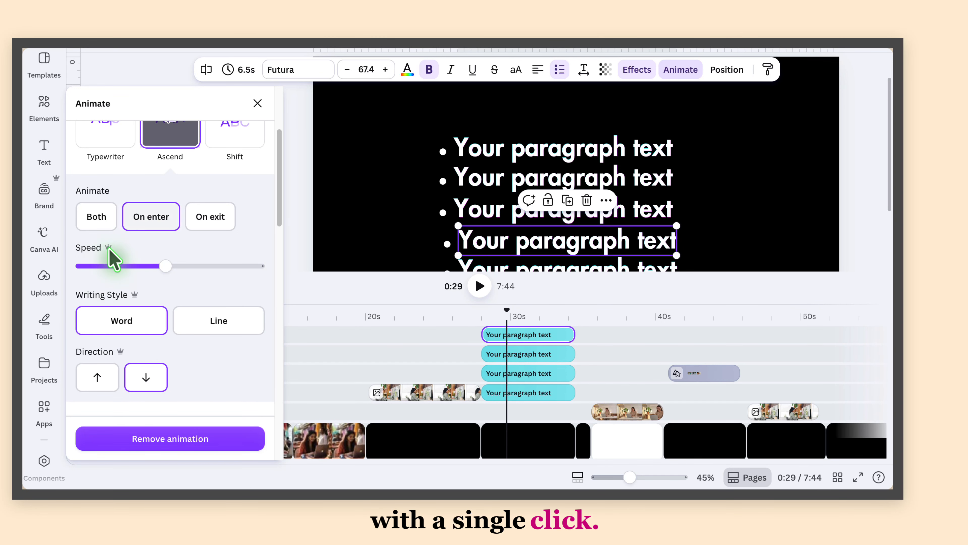
click(210, 218)
scroll(156, 314, down, 10)
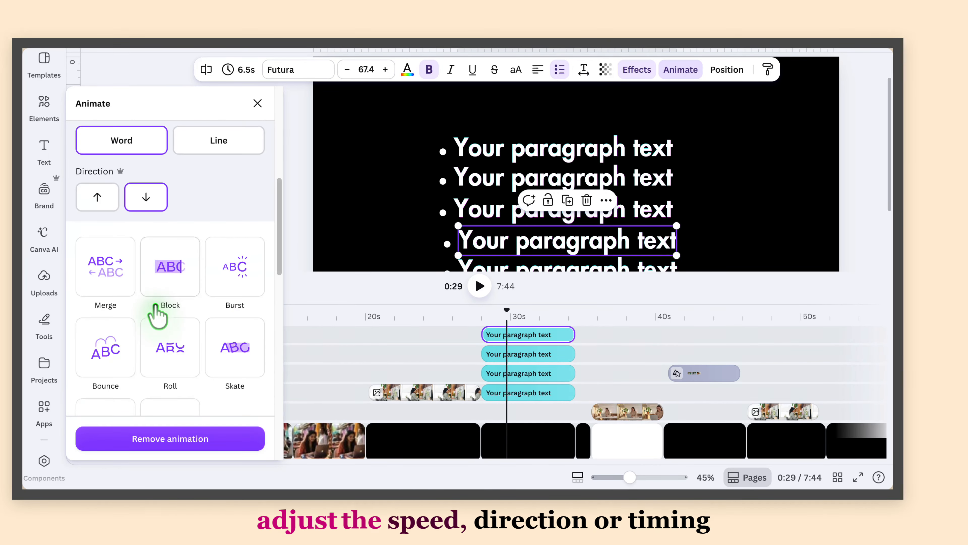
click(131, 273)
click(157, 298)
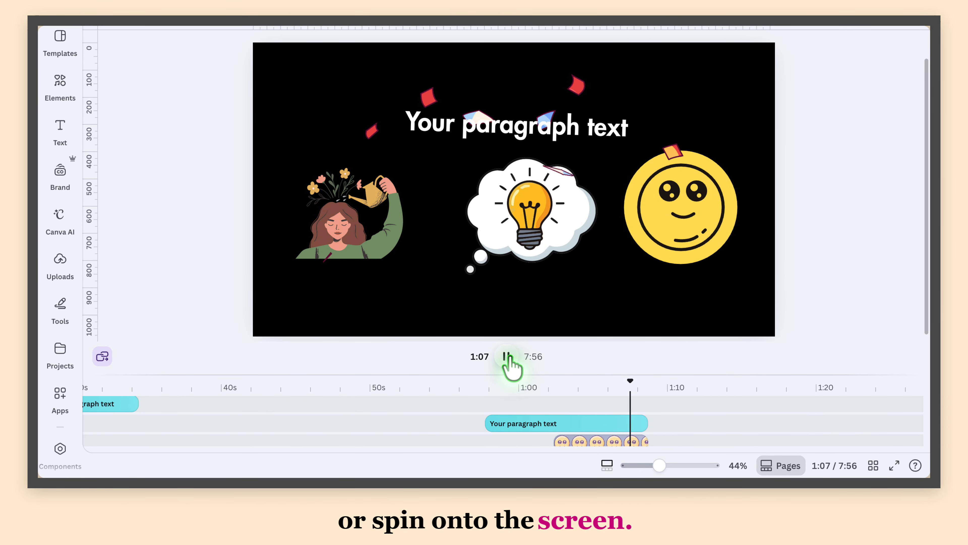
Step: Stop playback and replace the placeholder below the viewer-attention question with "or Is it just there because it looks COOL?"
click(508, 357)
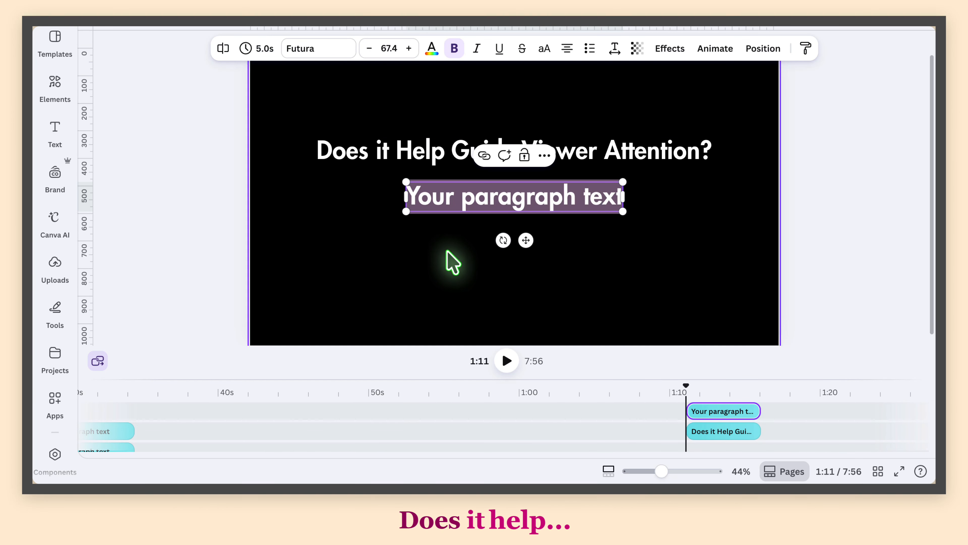
text(or )
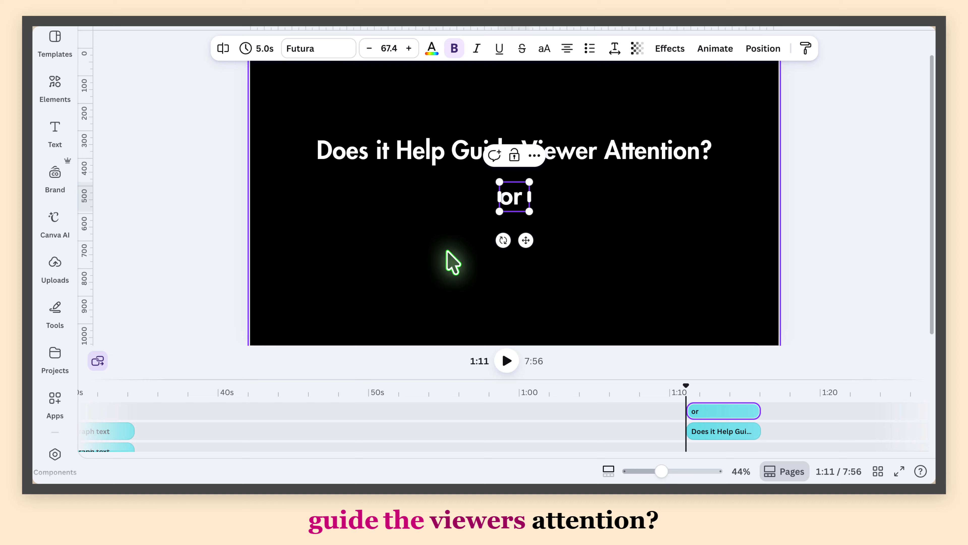
text(Is it just there because it looks COOL?)
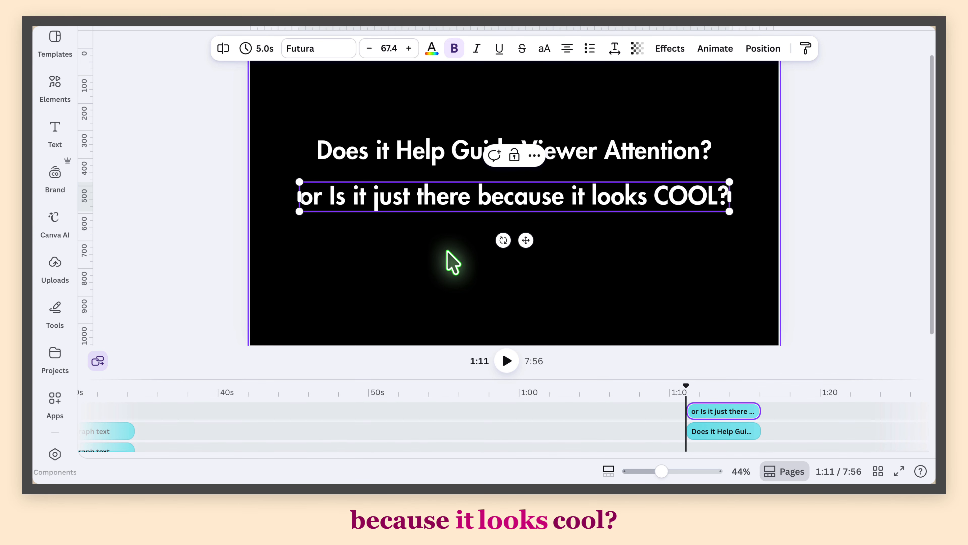
click(619, 288)
Step: Move both question lines slightly lower together and change the text colour of the "Does it Help Guide Viewer Attention?" line
drag(286, 133, 514, 210)
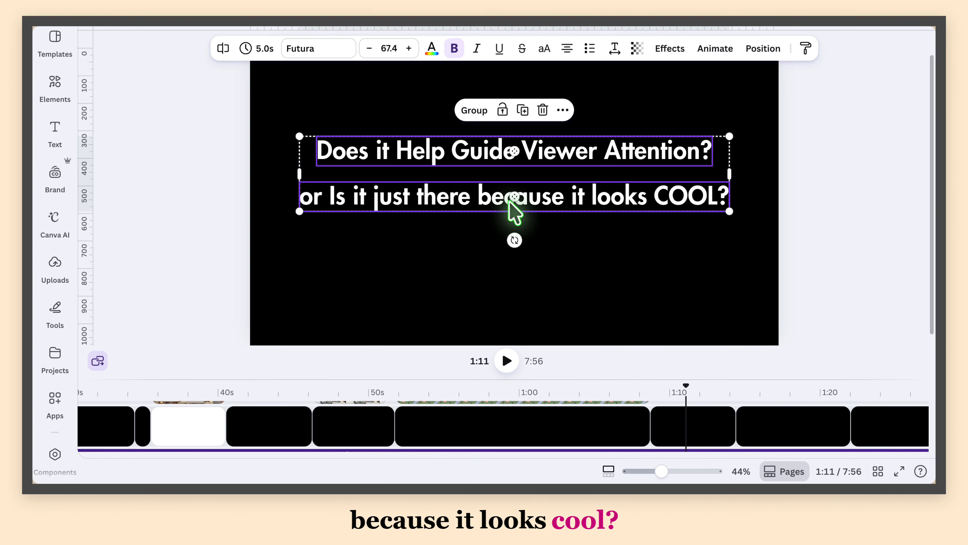
double_click(445, 173)
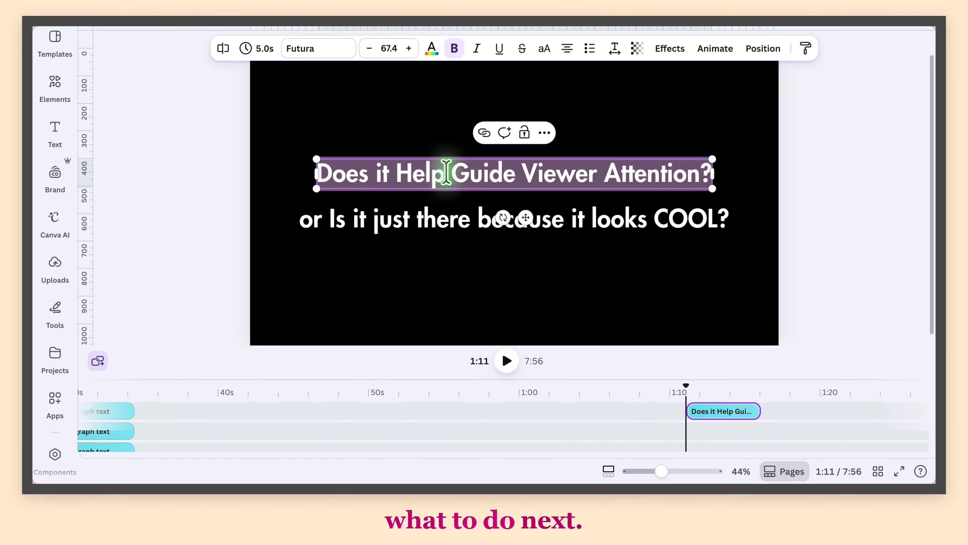
click(431, 49)
click(244, 303)
click(421, 289)
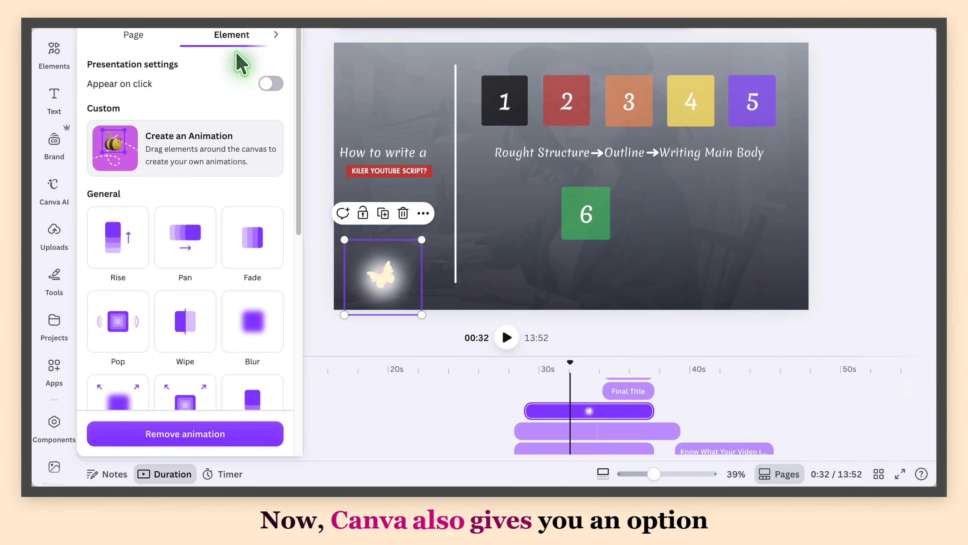
Step: Reselect the glowing butterfly and open the settings of its custom motion path animation
click(278, 29)
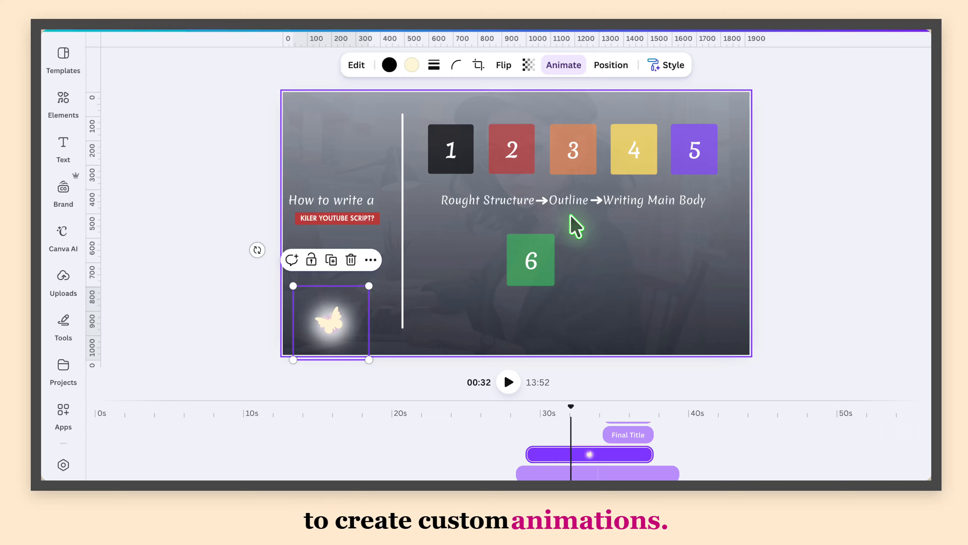
click(849, 263)
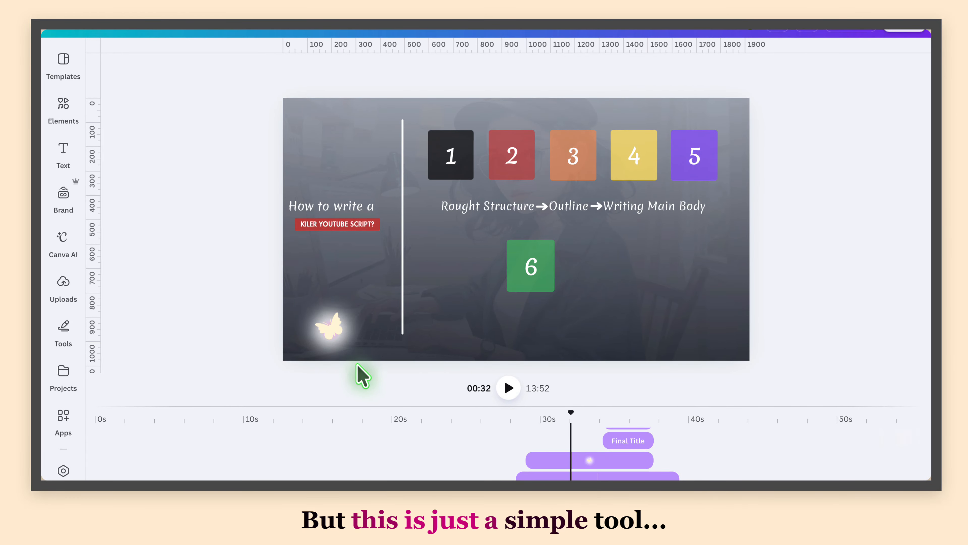
click(346, 348)
click(563, 71)
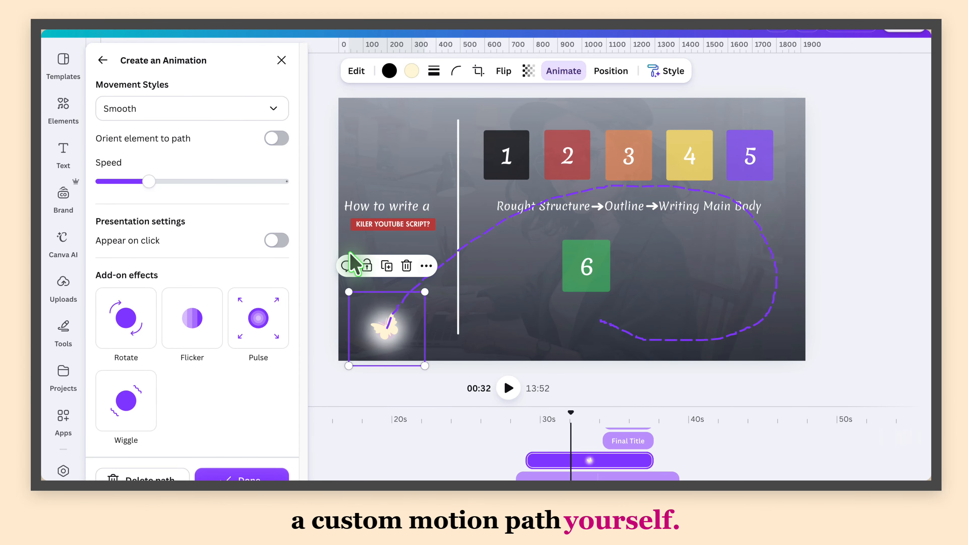
Step: Compare the Original, Smooth and Steady movement styles on the butterfly's motion path, ending on Smooth
click(272, 109)
click(214, 143)
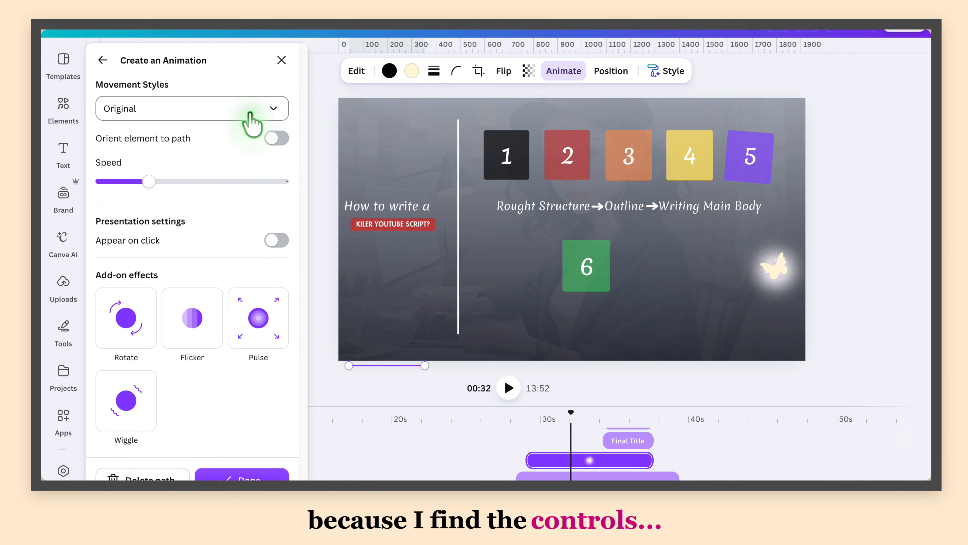
click(272, 109)
click(192, 166)
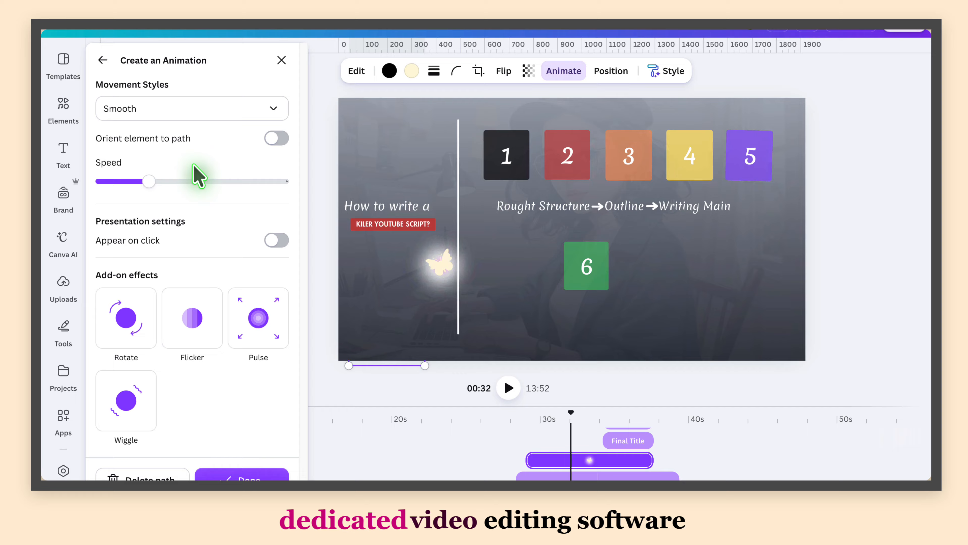
click(269, 111)
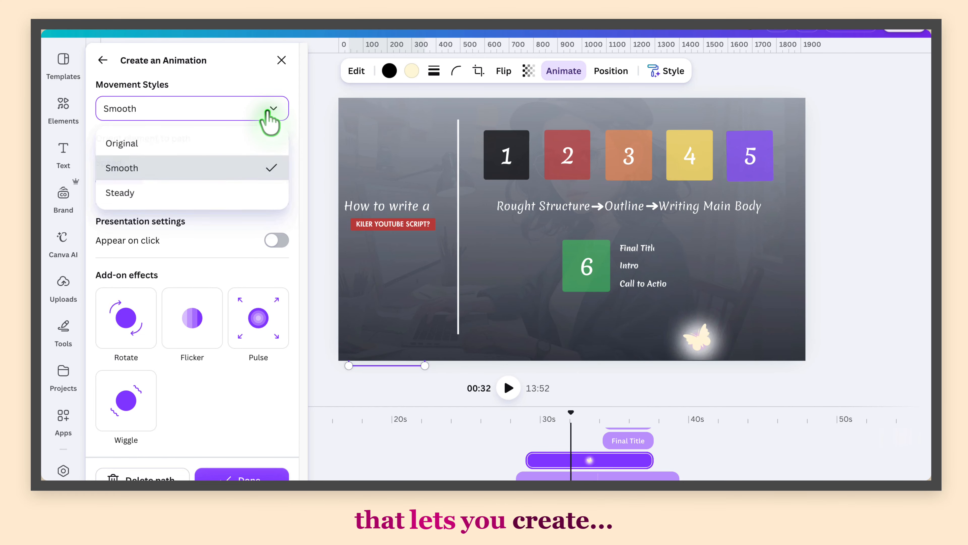
click(121, 191)
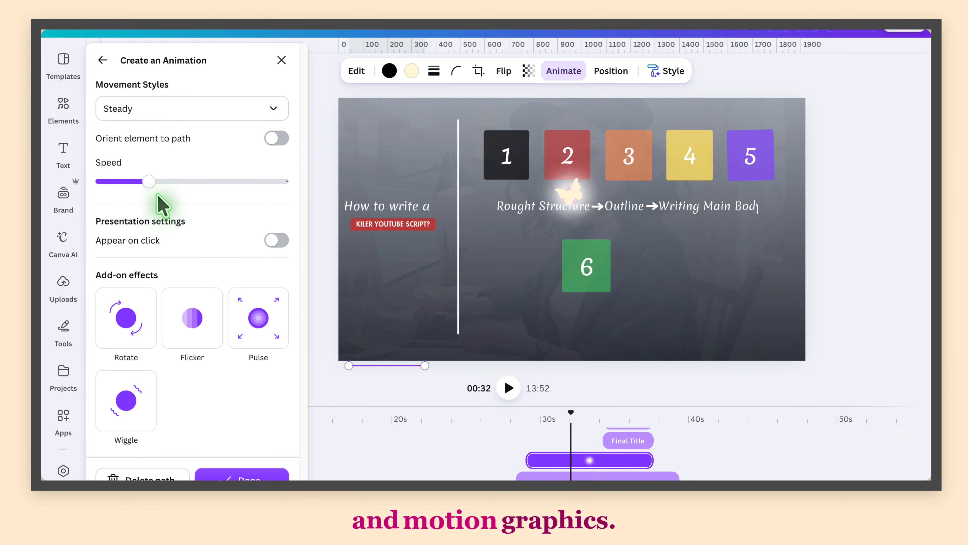
click(271, 111)
click(190, 171)
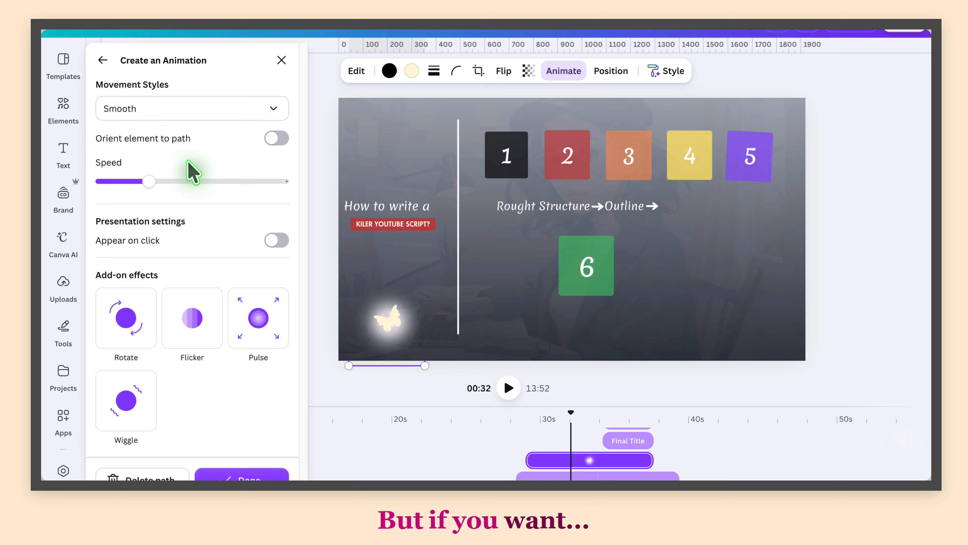
Step: Test orienting the butterfly to its path, turn that option back off, and choose the Rotate add-on effect
click(274, 138)
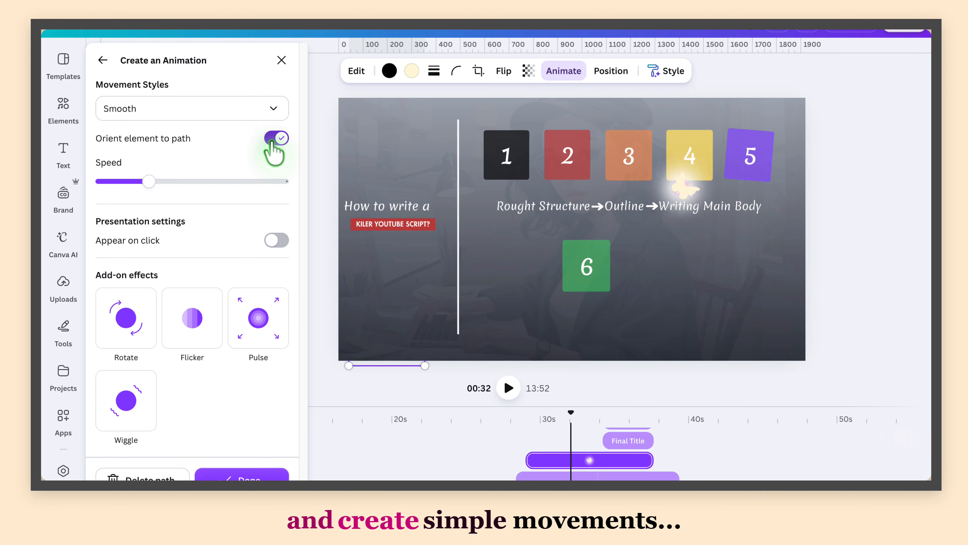
click(274, 138)
click(128, 332)
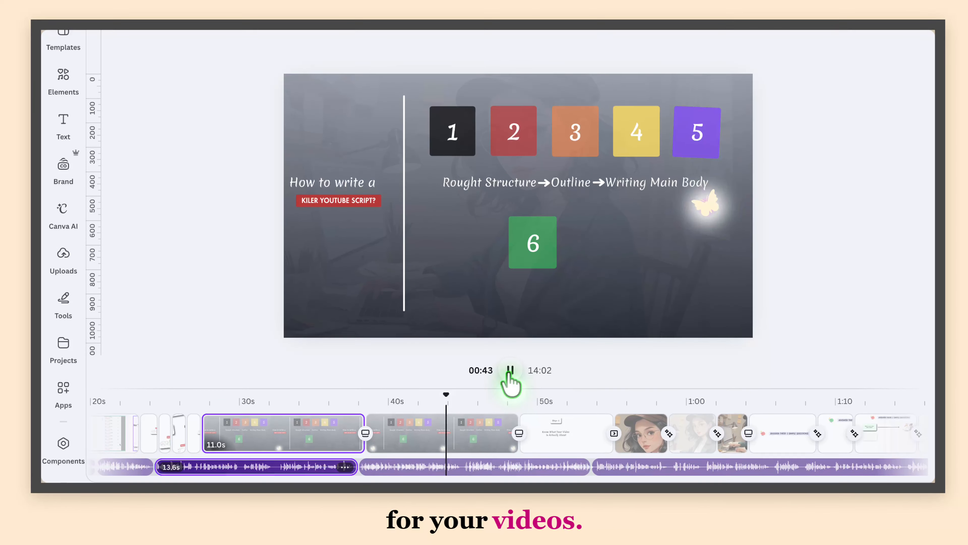
Step: Stop playback and browse the page animations for the numbered script-steps page, previewing Photo Zoom
click(511, 370)
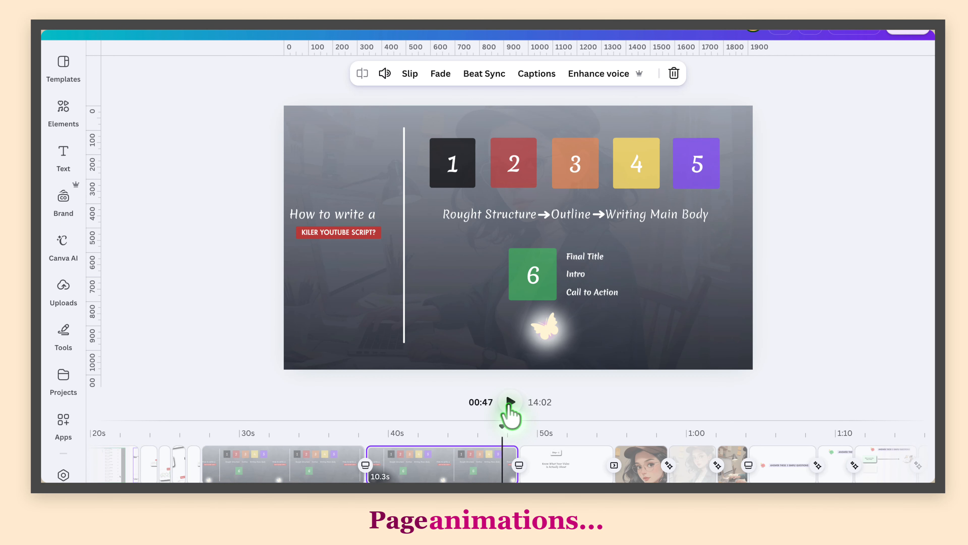
click(728, 275)
click(618, 73)
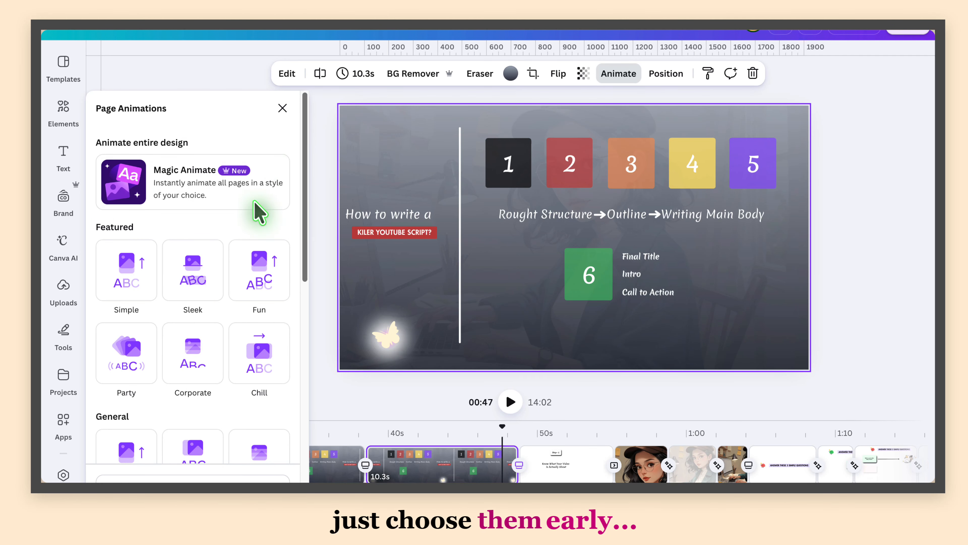
drag(305, 128, 293, 389)
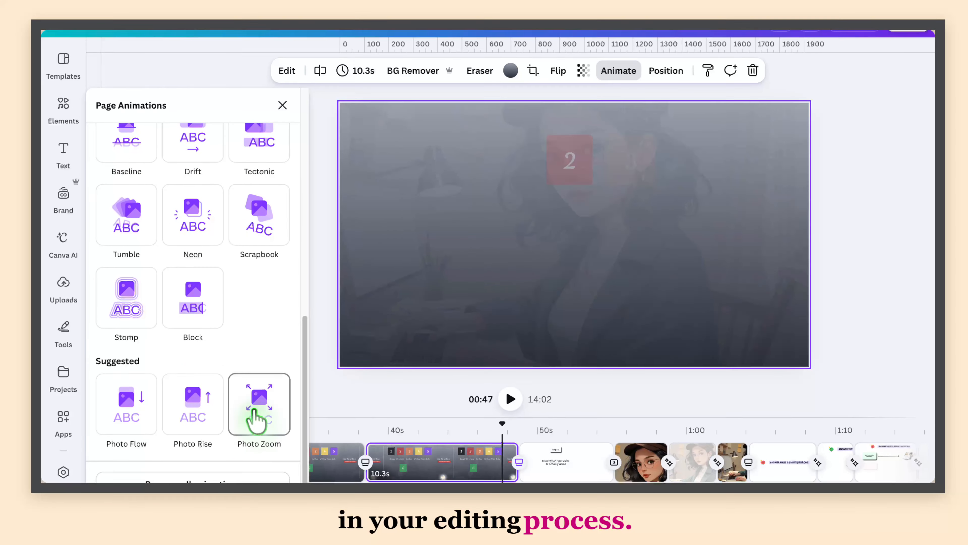
Step: Apply the Photo Zoom page animation to the second numbered script-steps page and play the timeline from about 0:36
click(256, 418)
click(283, 105)
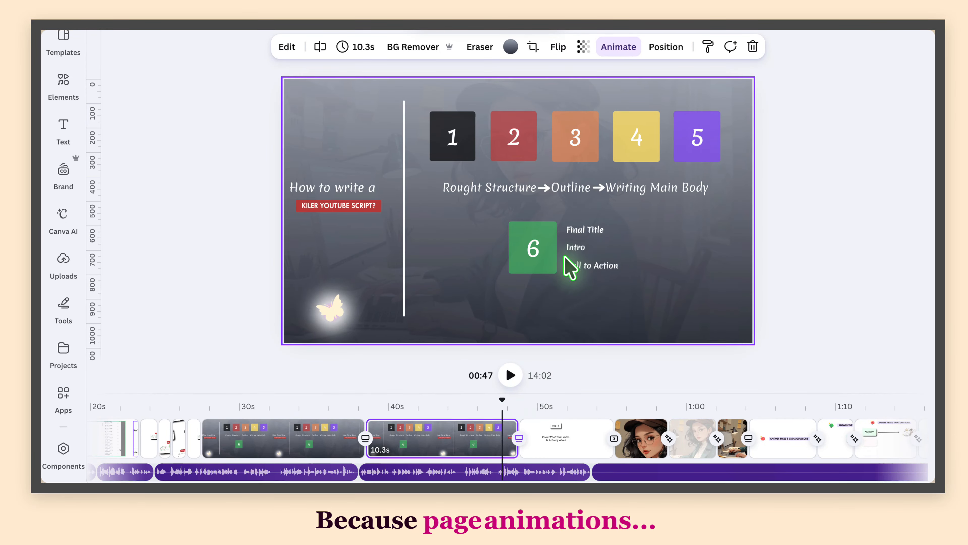
drag(485, 405, 345, 441)
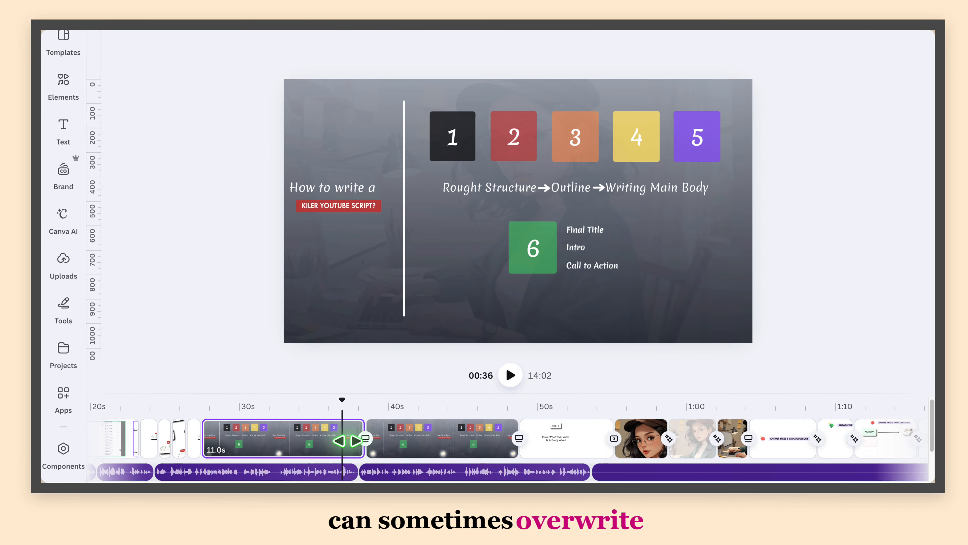
click(345, 471)
key(space)
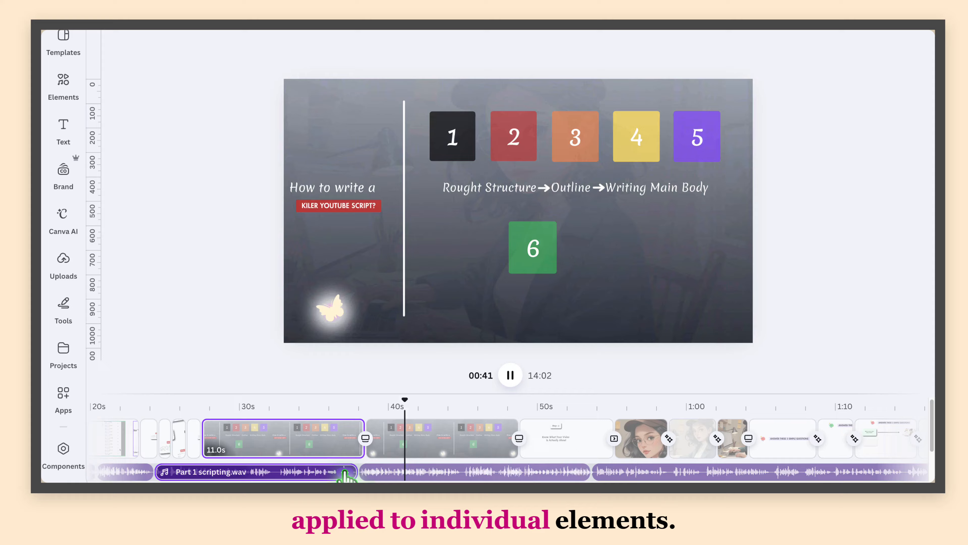
key(space)
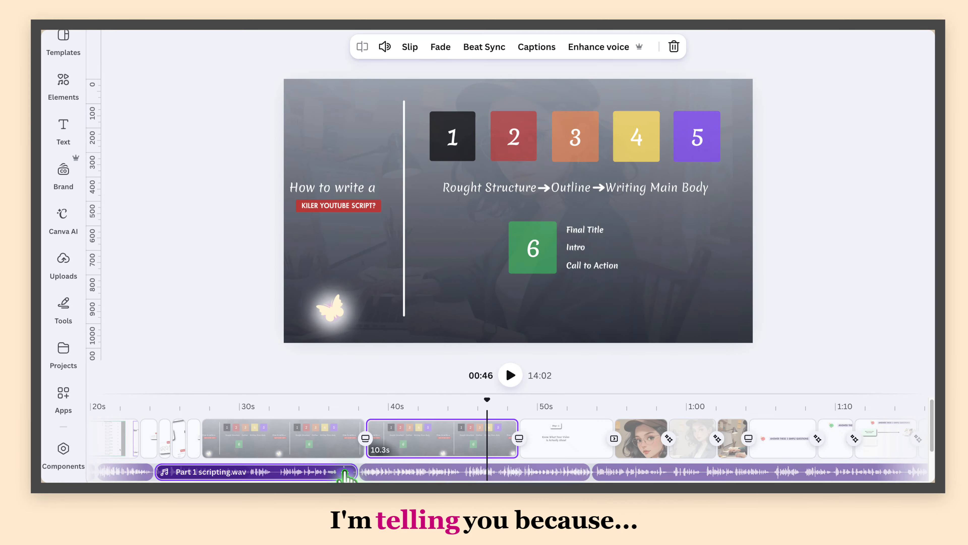
Step: Inspect the element animations of the butterfly, number tiles 1 and 6, and the structure-outline text line
click(330, 308)
click(567, 48)
click(526, 137)
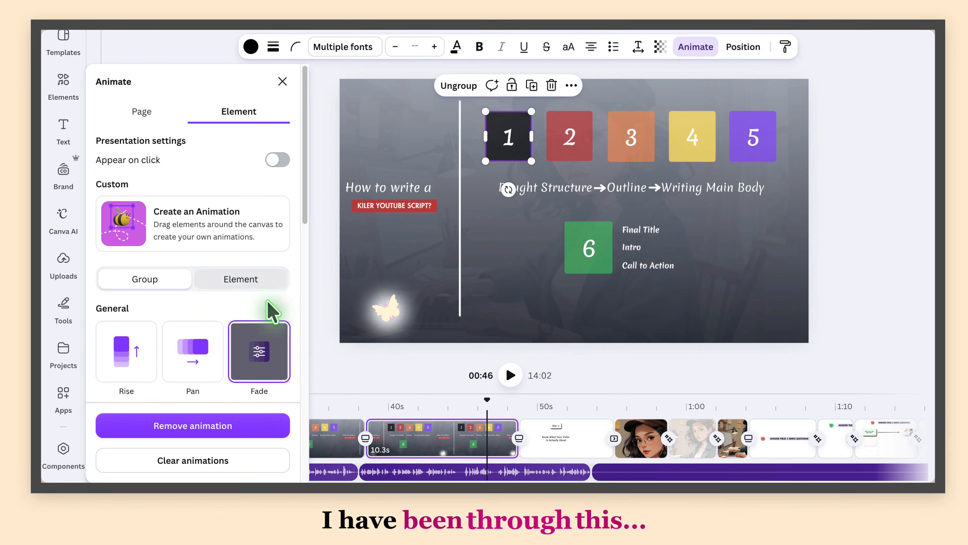
click(589, 248)
click(501, 189)
click(282, 81)
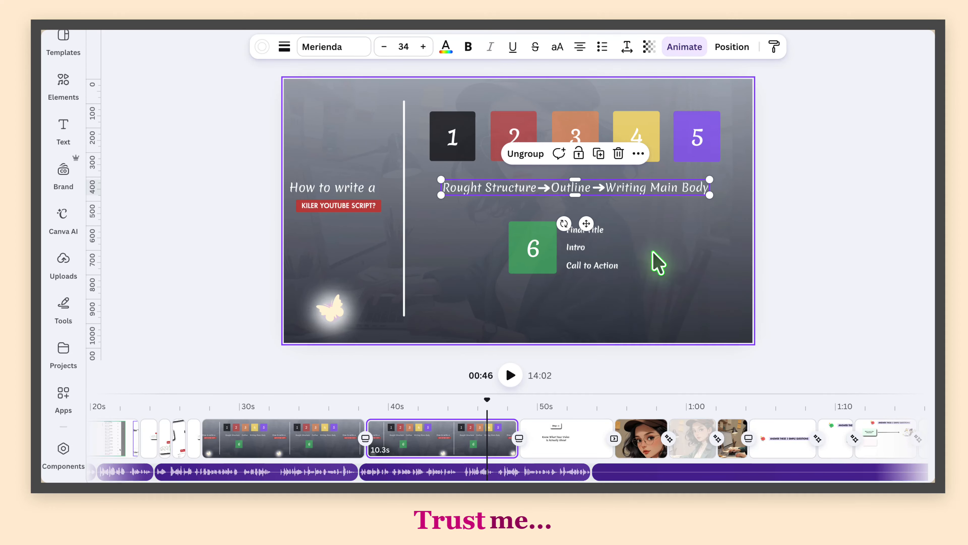
Step: Play the numbered script-steps page from 0:27 and stop after a few seconds to review its animations
click(221, 451)
click(208, 475)
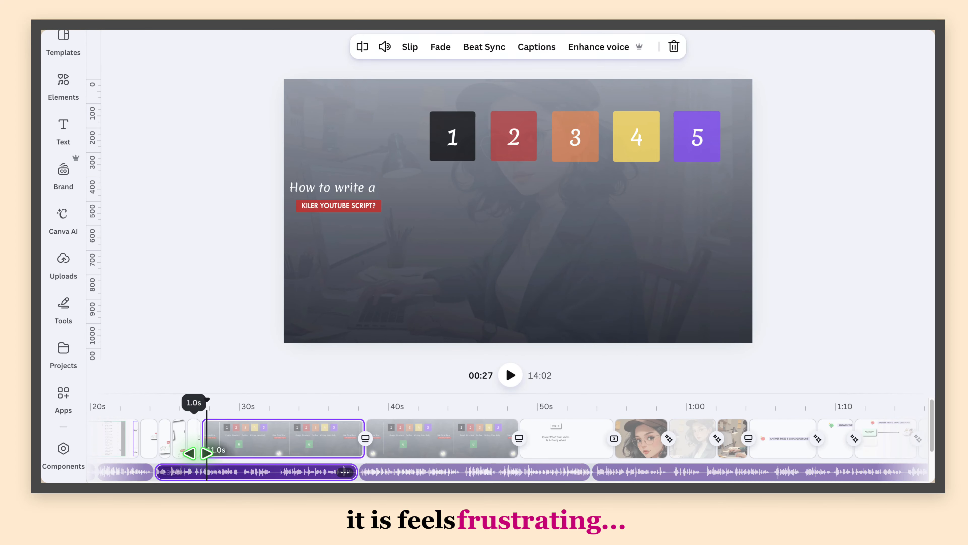
key(space)
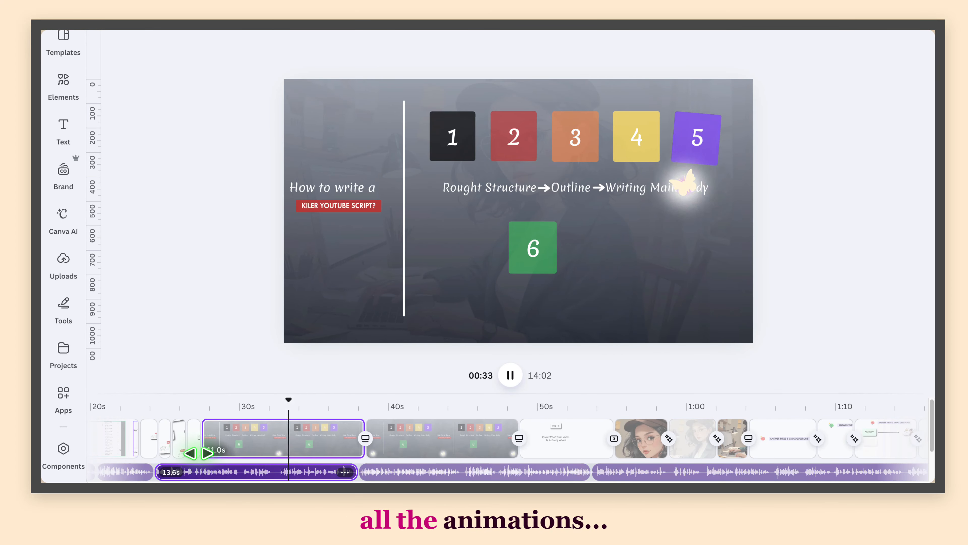
key(space)
click(545, 303)
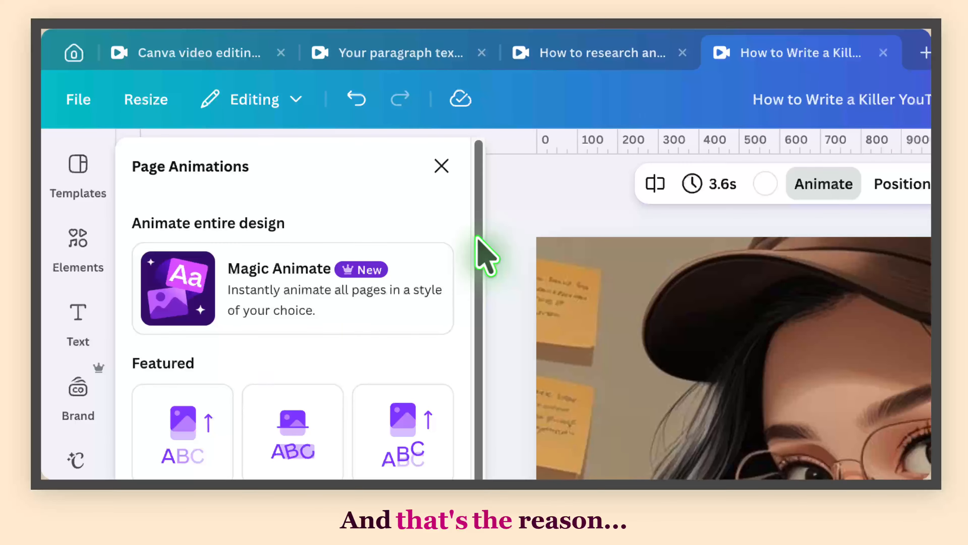
Step: Apply the Photo Zoom page animation to the 3.6-second portrait page and try Photo Flow
scroll(378, 136, down, 10)
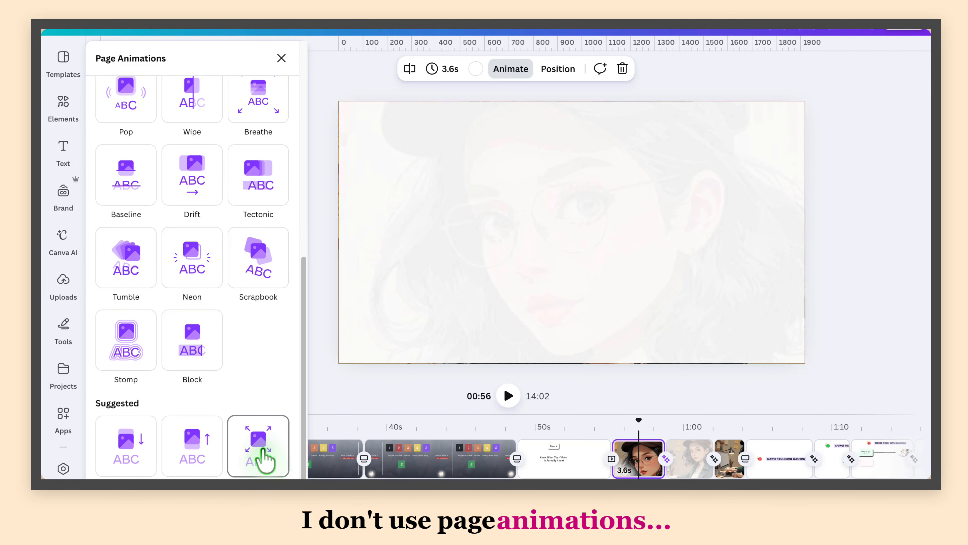
click(262, 455)
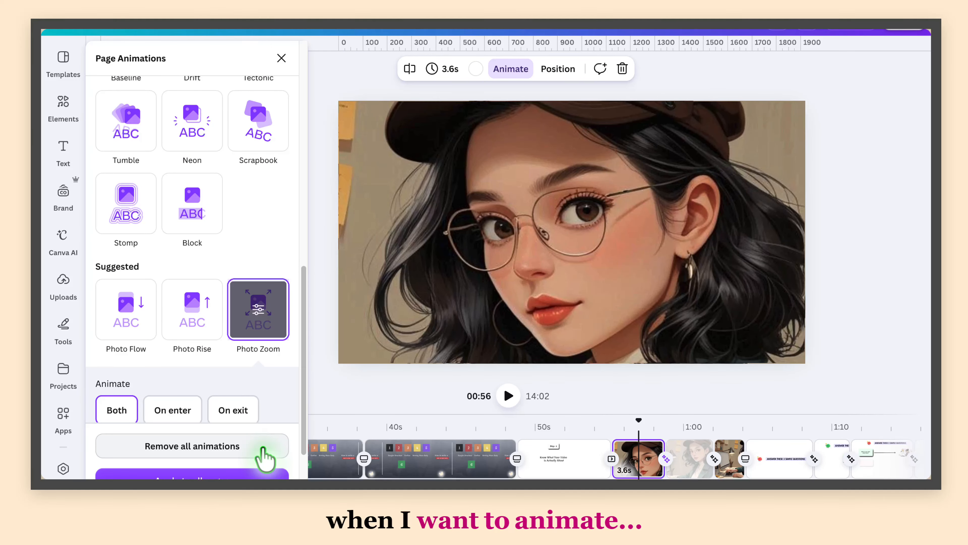
click(149, 335)
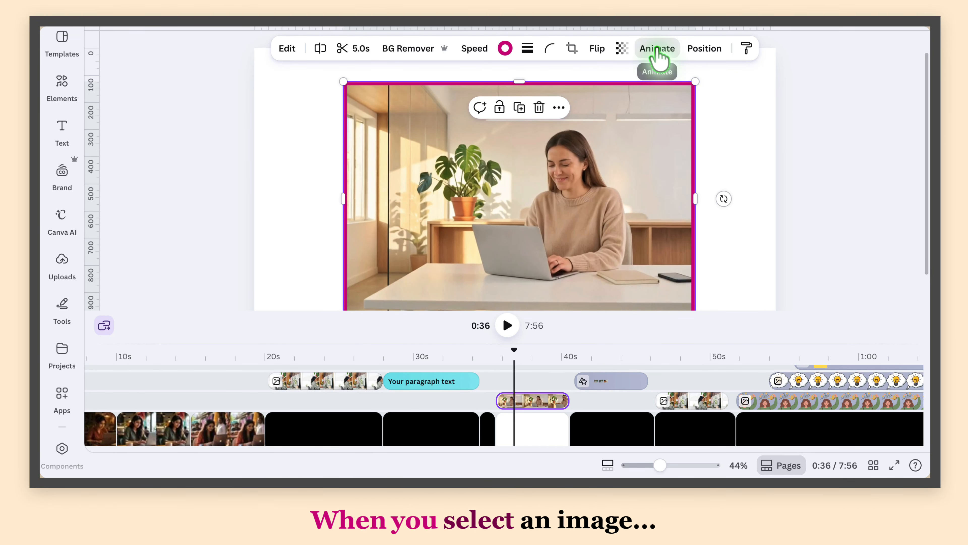
Step: Browse the element animations available for the video clip of the smiling woman working on a laptop
click(658, 54)
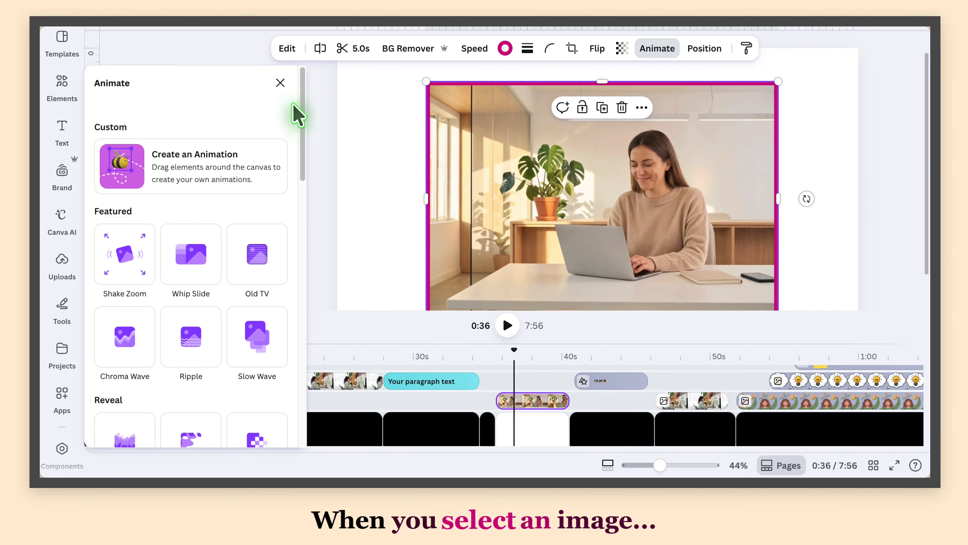
scroll(301, 118, down, 1)
scroll(302, 227, down, 3)
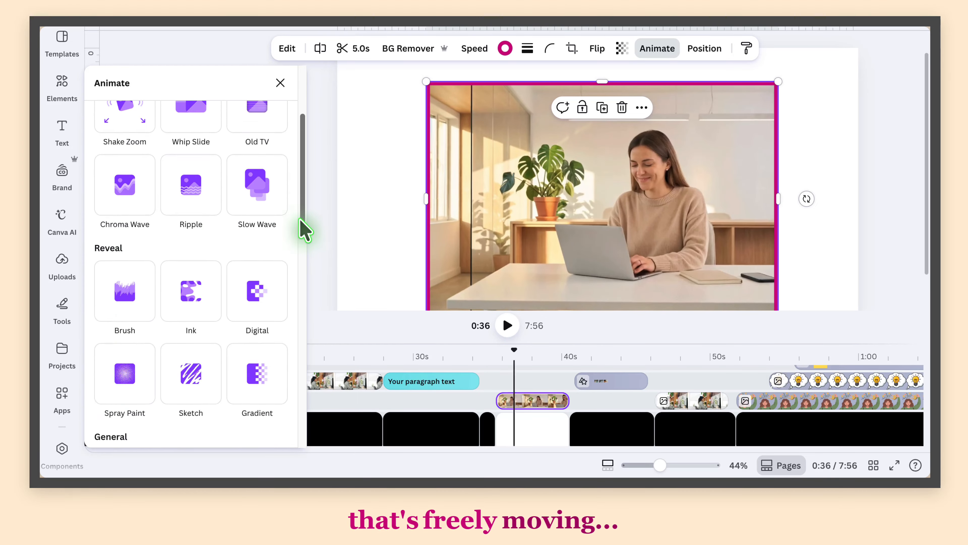
Step: Compare the Ink, Brush and Shake Zoom animations on the photo of the woman with headphones, ending on Shake Zoom with adjusted intensity
click(677, 401)
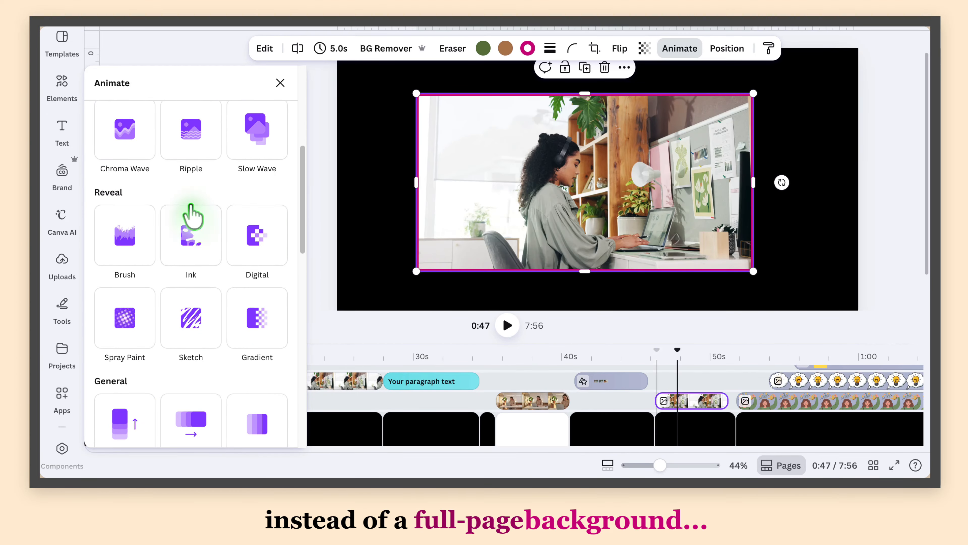
scroll(303, 180, up, 3)
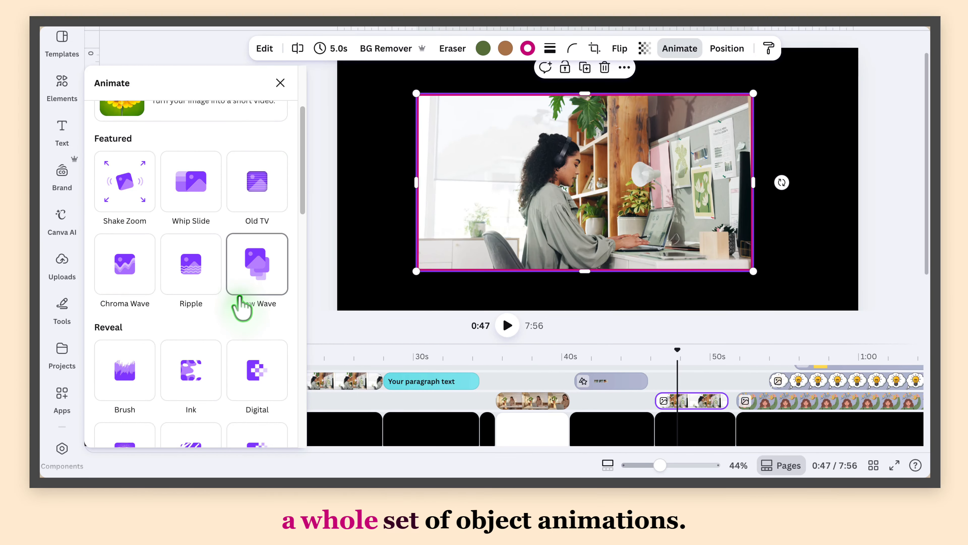
click(192, 382)
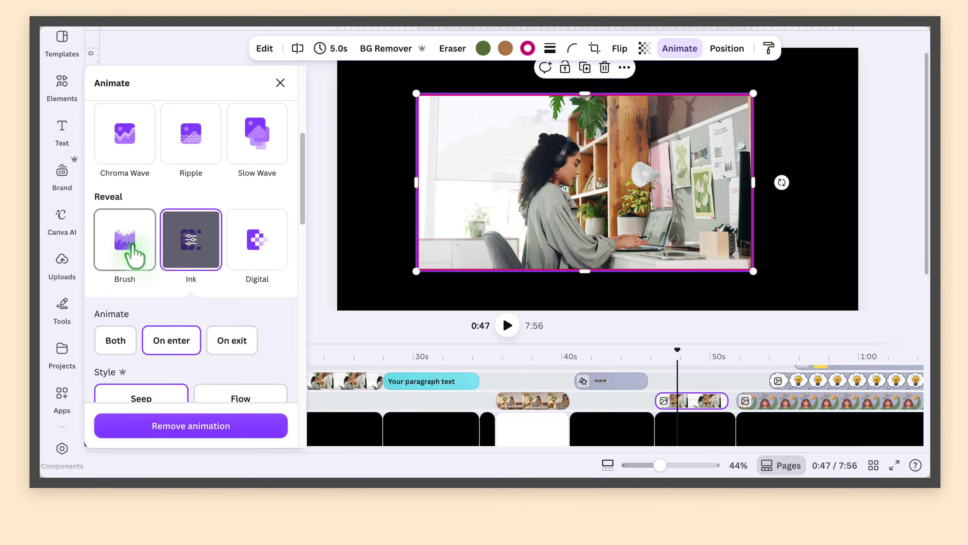
click(133, 256)
scroll(308, 129, up, 3)
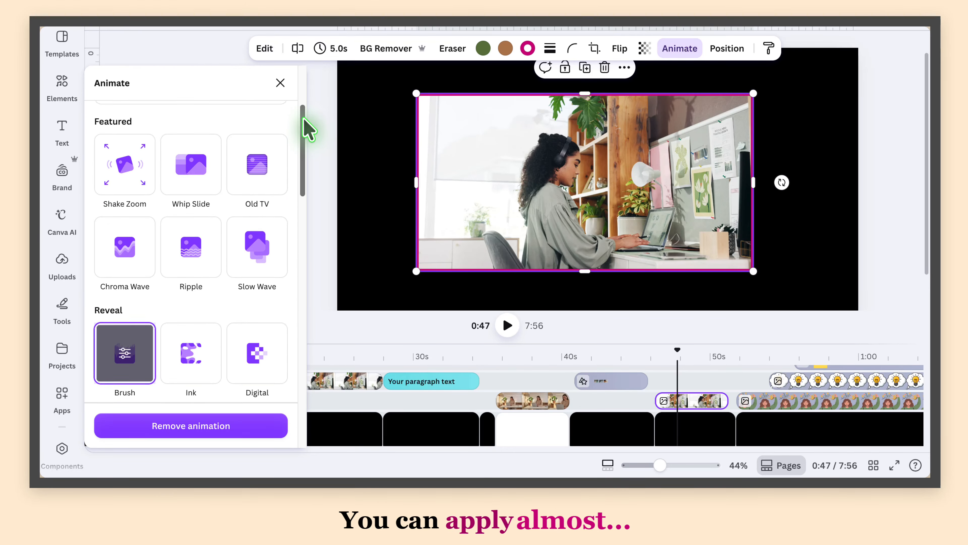
click(126, 168)
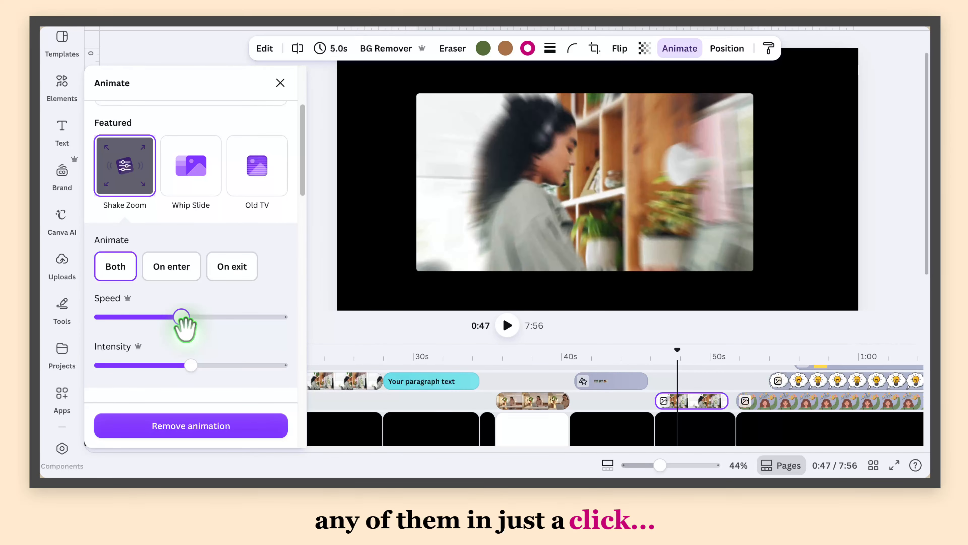
click(116, 365)
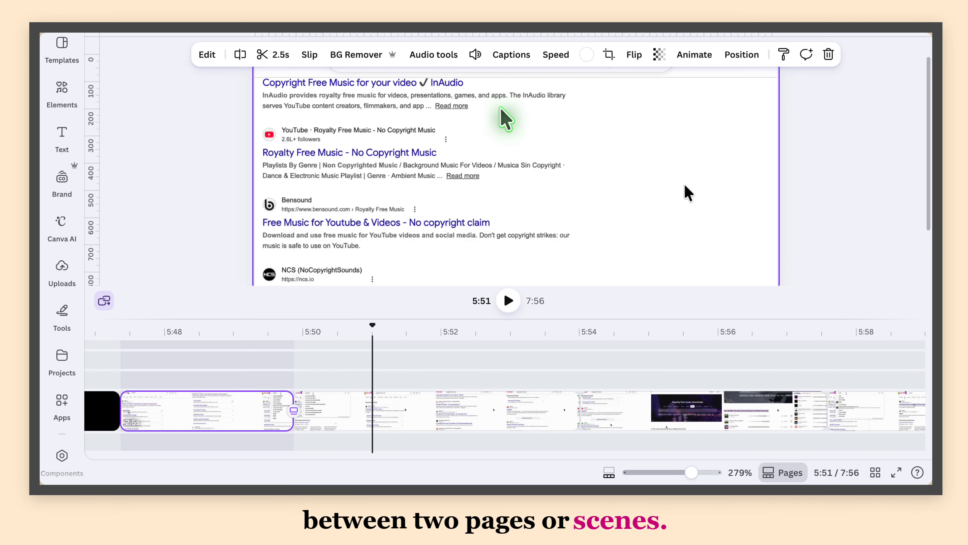
Step: Set the transition between the two search-results clips near 5:50 to None
click(292, 416)
click(147, 149)
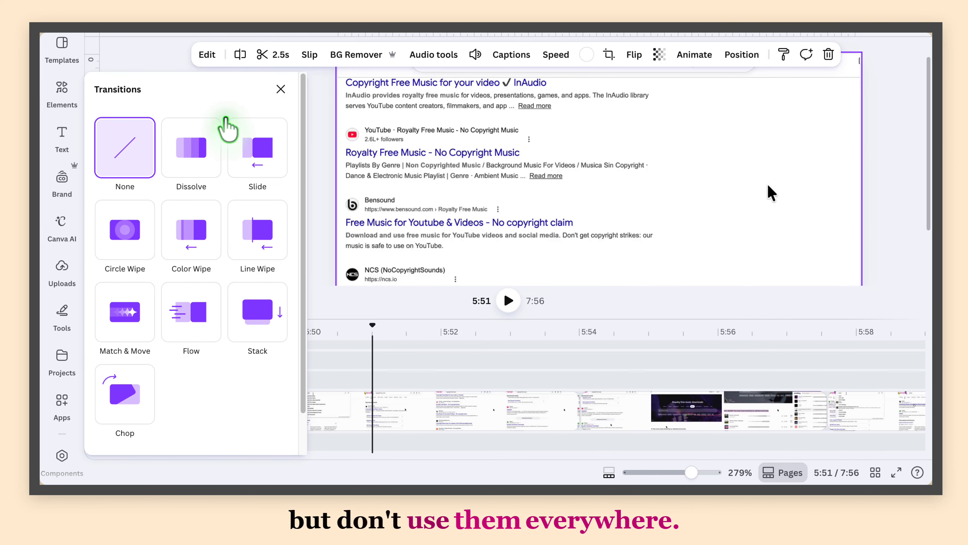
click(281, 89)
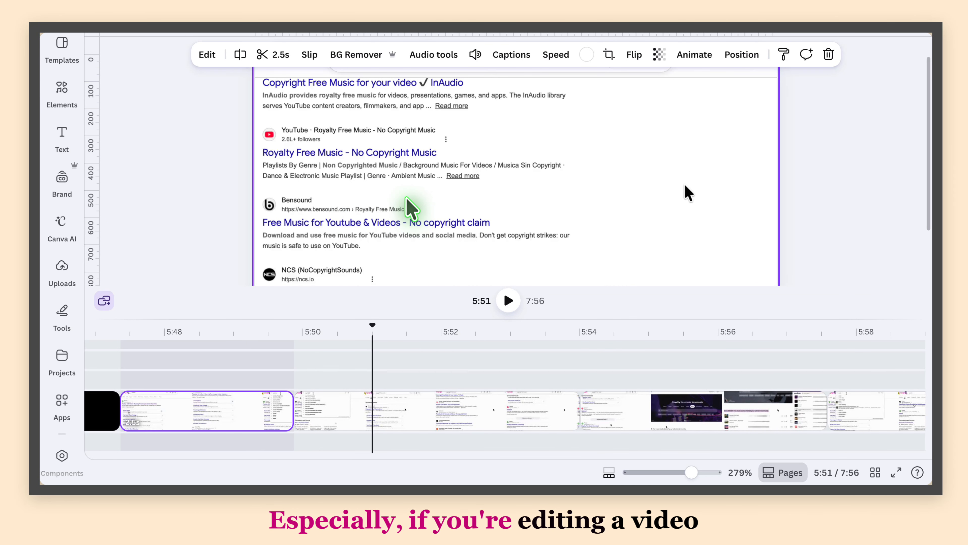
key(Escape)
click(685, 185)
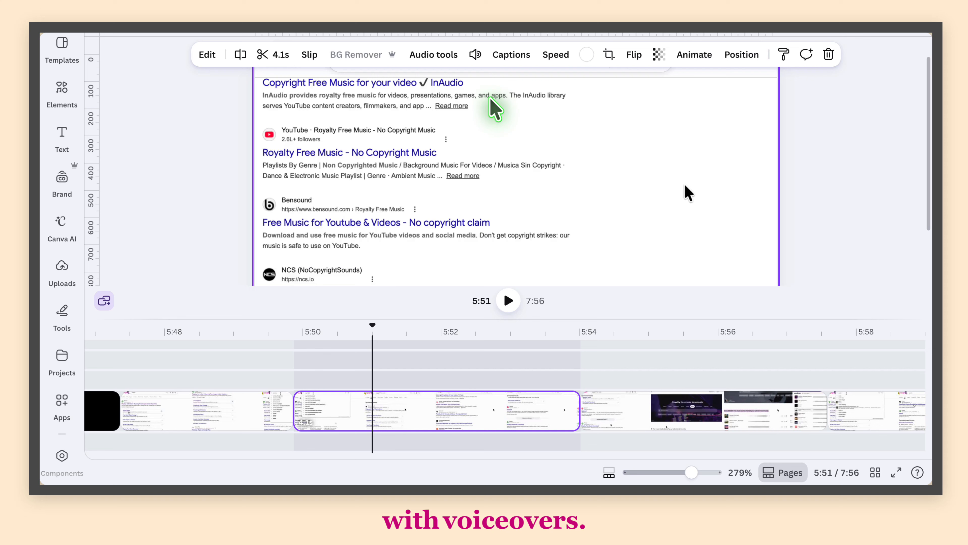
click(475, 54)
click(388, 193)
click(265, 434)
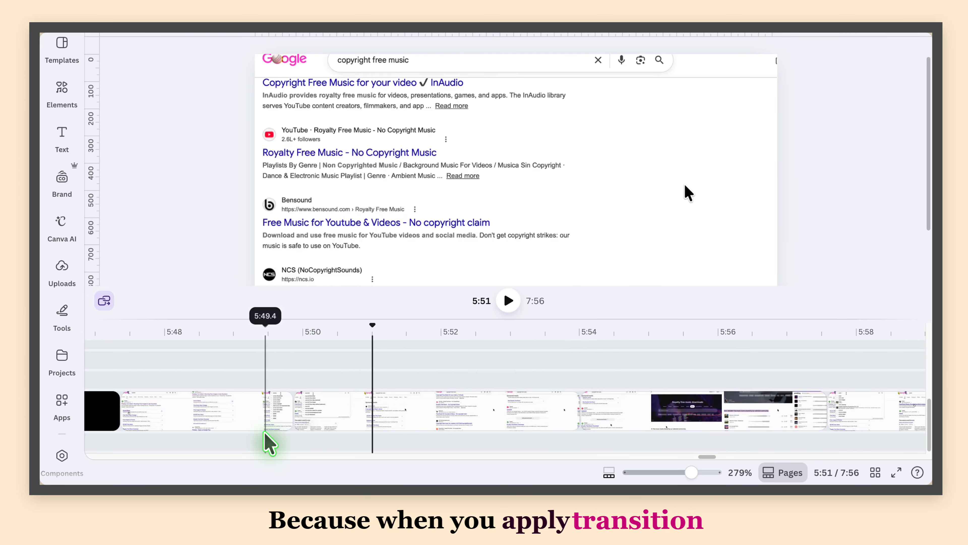
Step: Add a Stack transition after the 2.5-second search-results clip and play it back from just before the cut
click(270, 427)
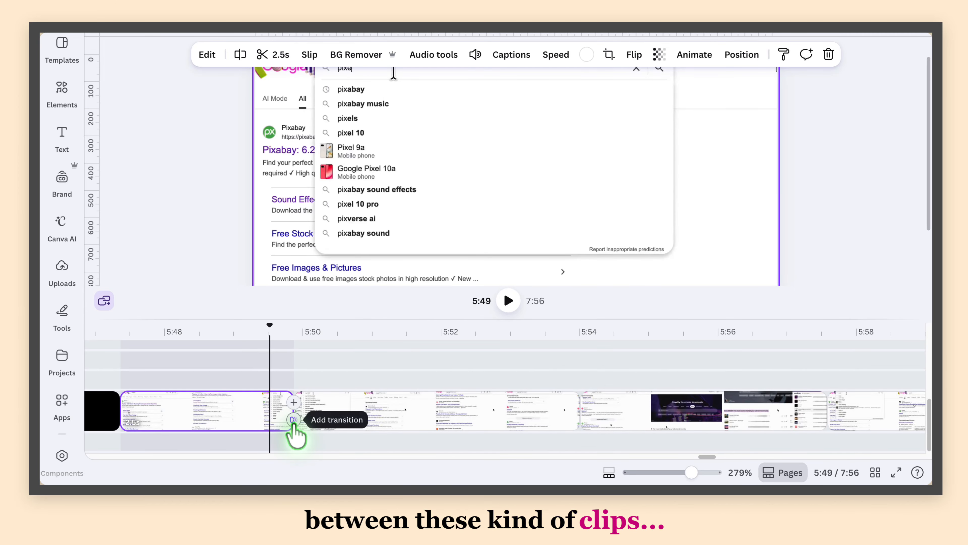
click(294, 419)
click(254, 329)
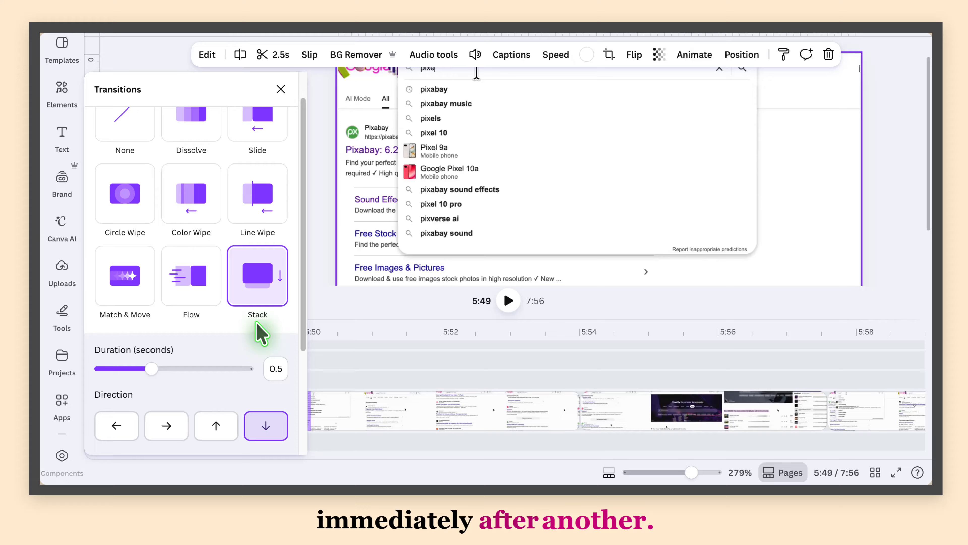
click(280, 89)
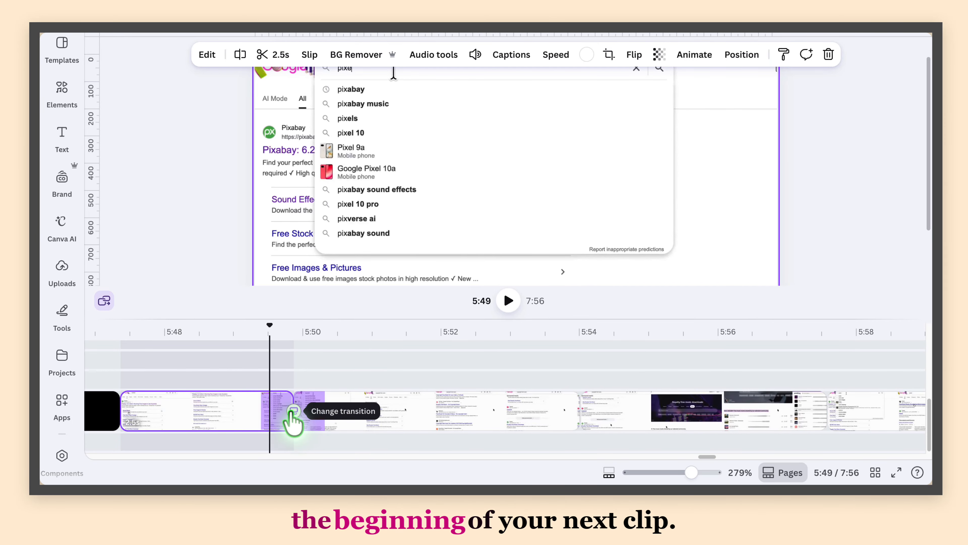
click(259, 416)
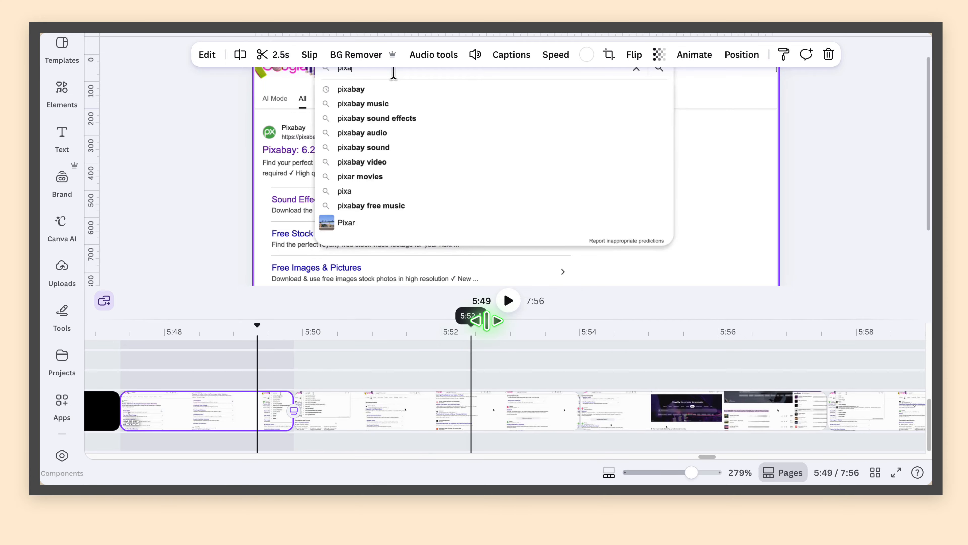
click(510, 304)
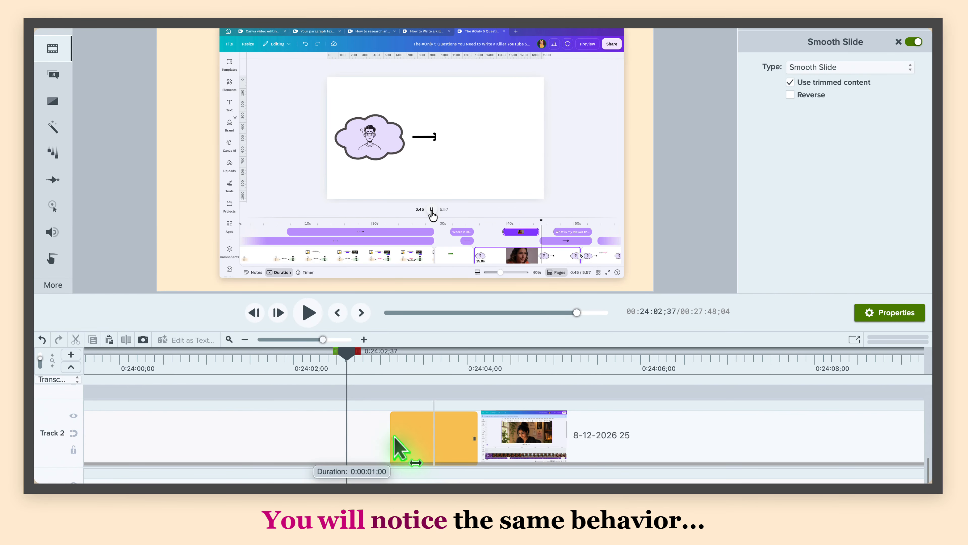
Step: In Camtasia, lengthen the Smooth Slide transition on Track 2 to about 2 seconds and play it back
drag(395, 437, 351, 434)
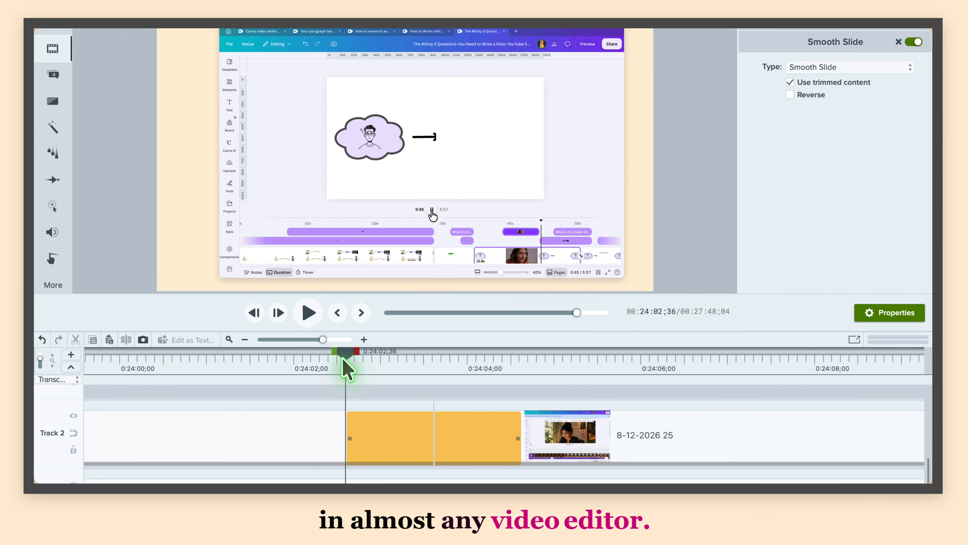
click(309, 314)
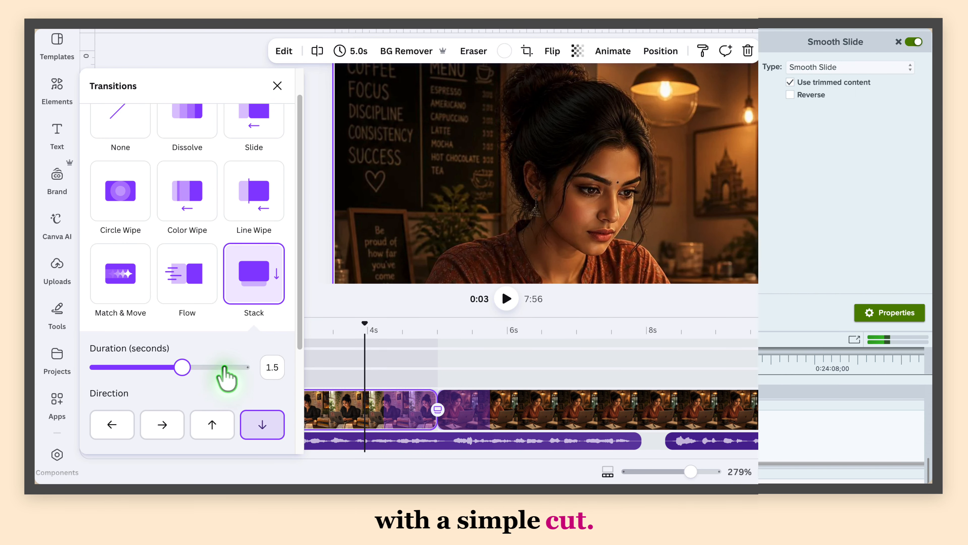
Step: Back in Canva, set the Stack transition between the first two clips to 2.3 seconds and test the up, right and left directions
drag(223, 368, 231, 367)
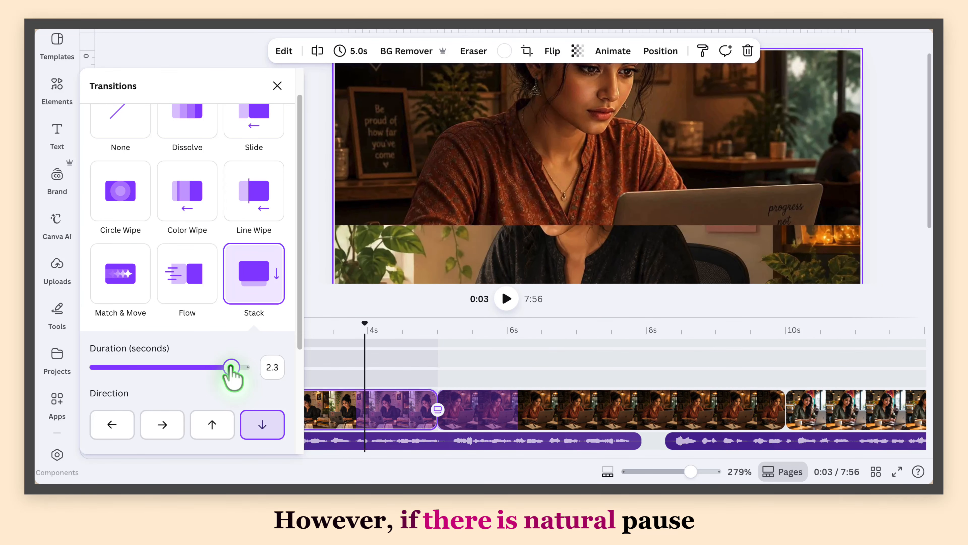
click(212, 426)
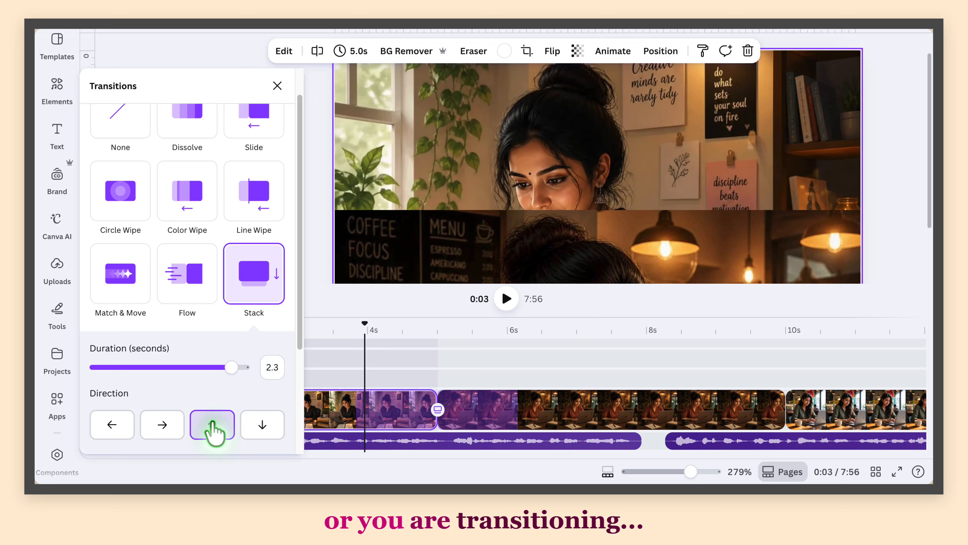
click(163, 429)
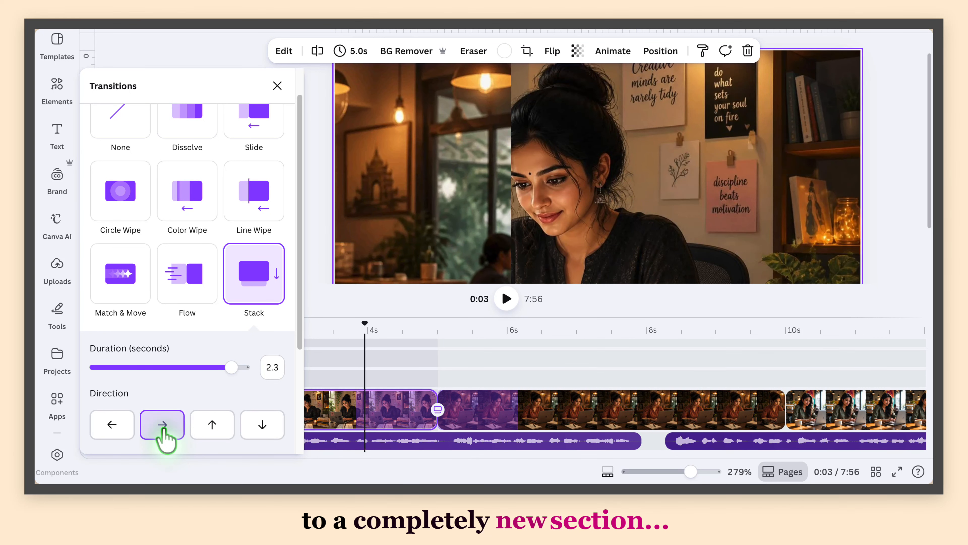
click(117, 428)
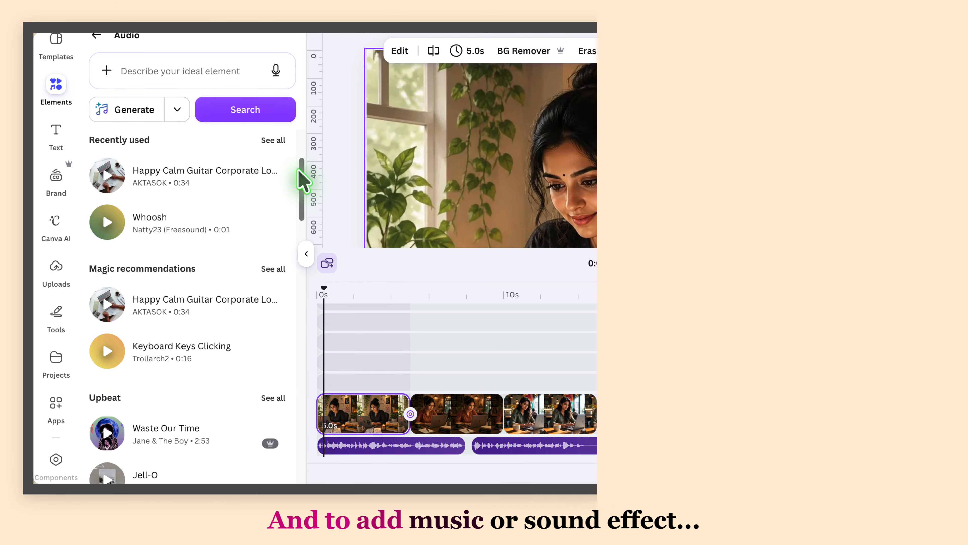
Step: Add the recently used Happy Calm Guitar Corporate Loop music to the start of the timeline
drag(302, 179, 295, 156)
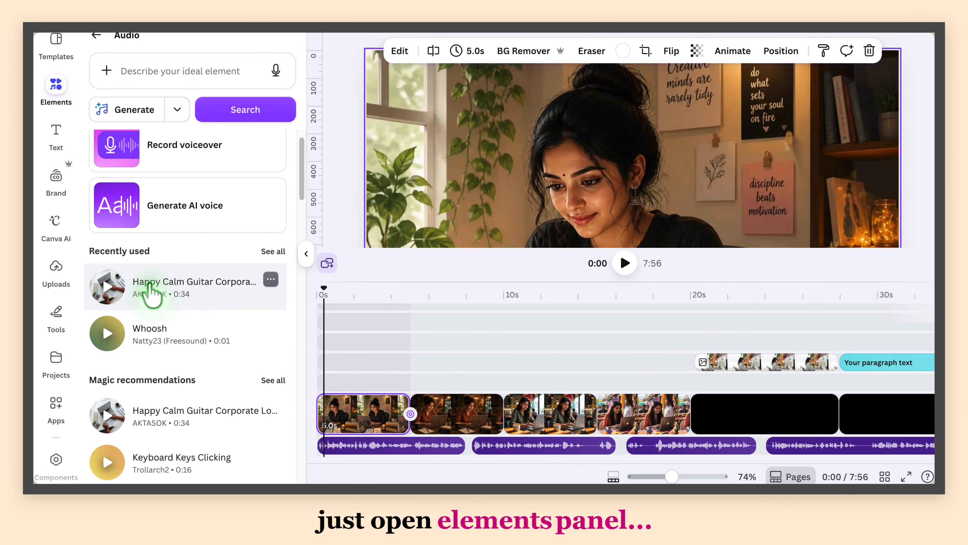
click(151, 291)
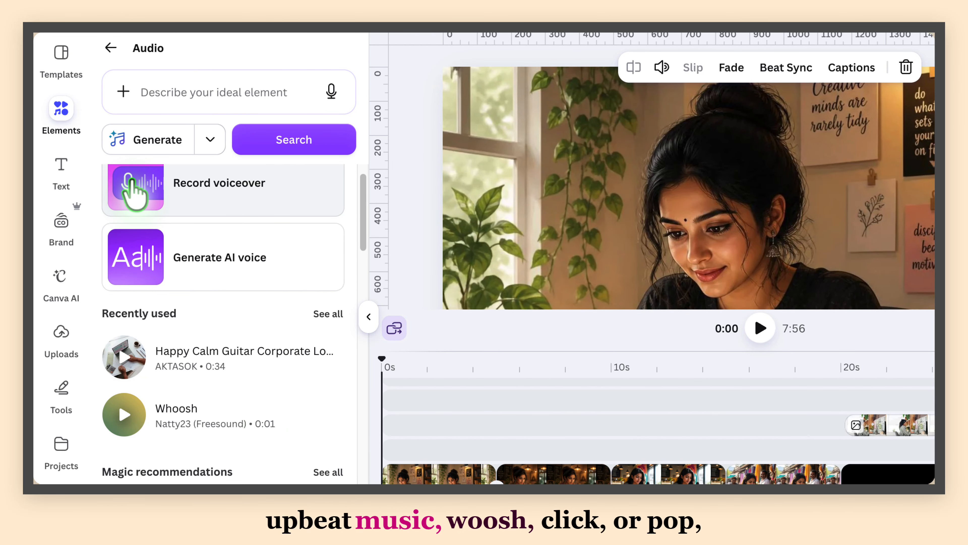
Step: Search the audio library for "pop" and insert the Pop Airy sound effect at about 6 seconds on the timeline
click(160, 87)
text(pop)
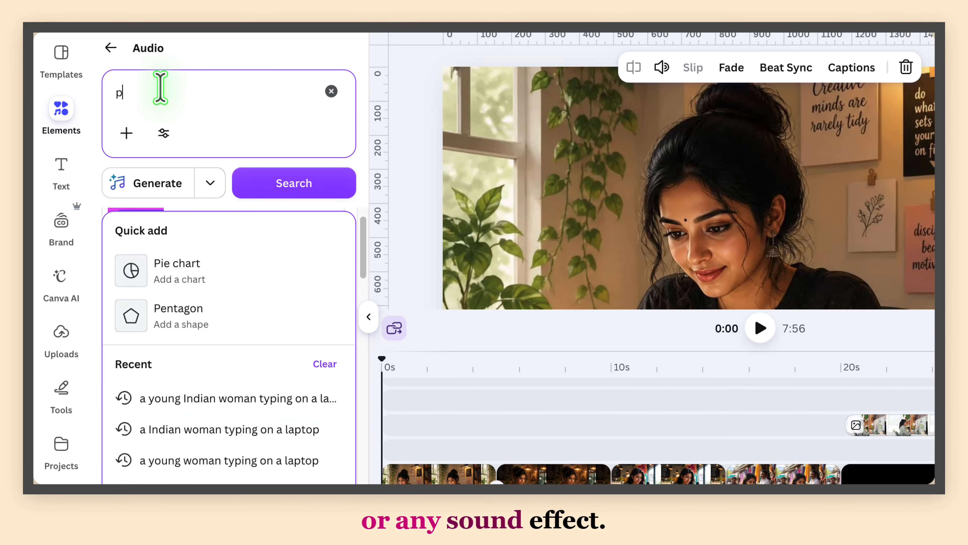
key(Return)
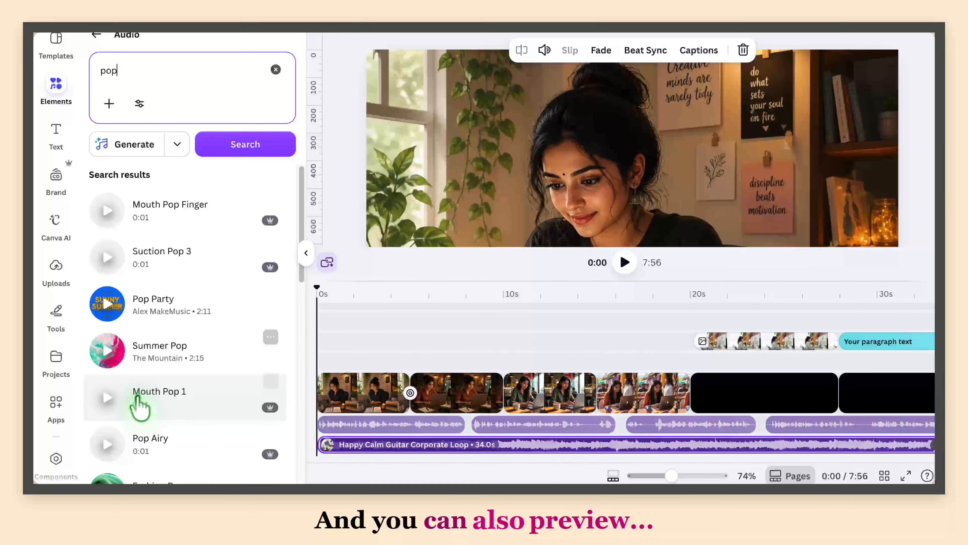
scroll(139, 408, down, 3)
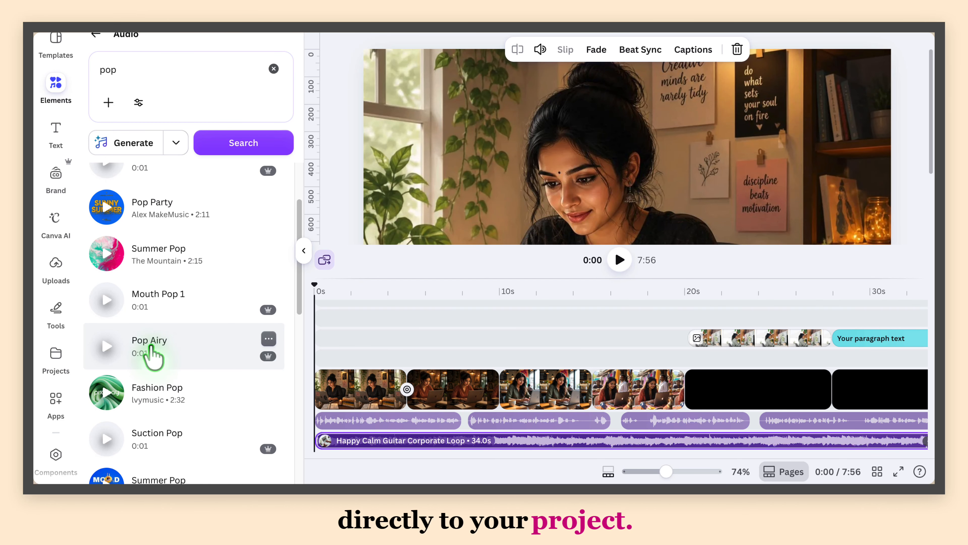
click(431, 391)
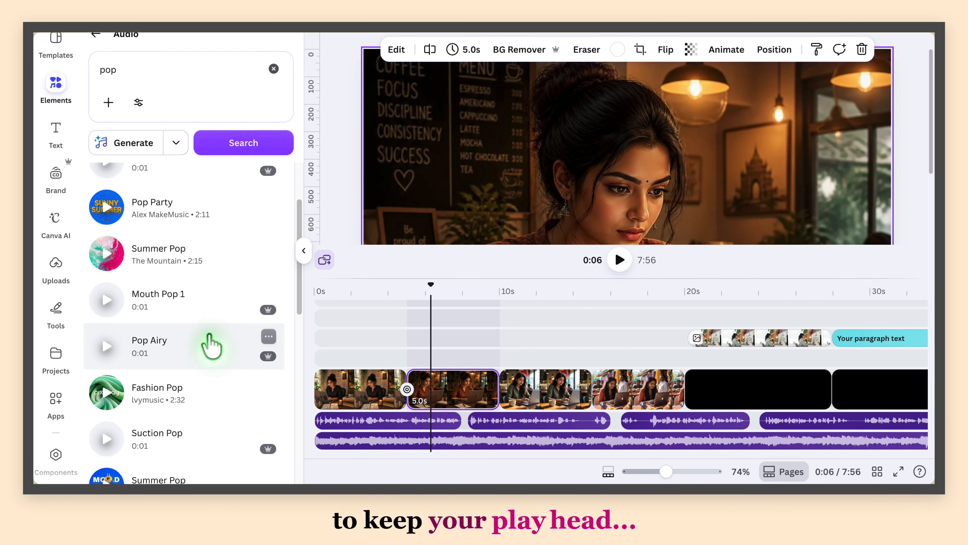
click(433, 422)
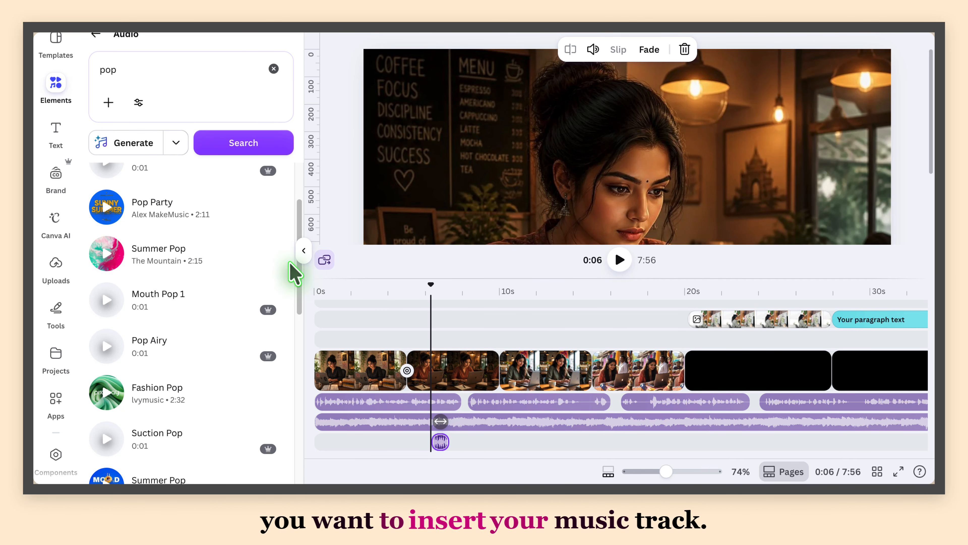
Step: Lower the guitar music's volume to about 15 and the pop sound effect's volume to 16, keeping the narration louder
click(304, 250)
click(194, 403)
click(380, 50)
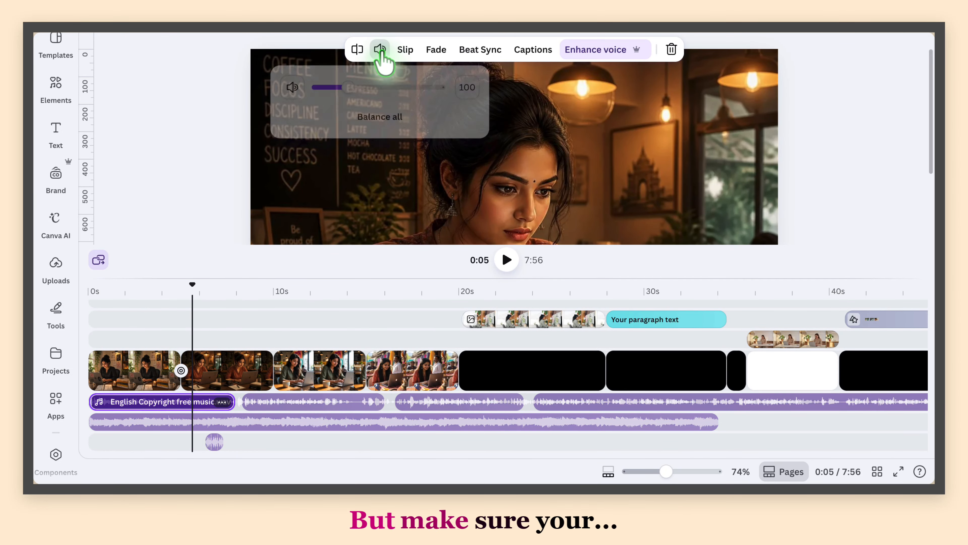
click(254, 424)
click(427, 50)
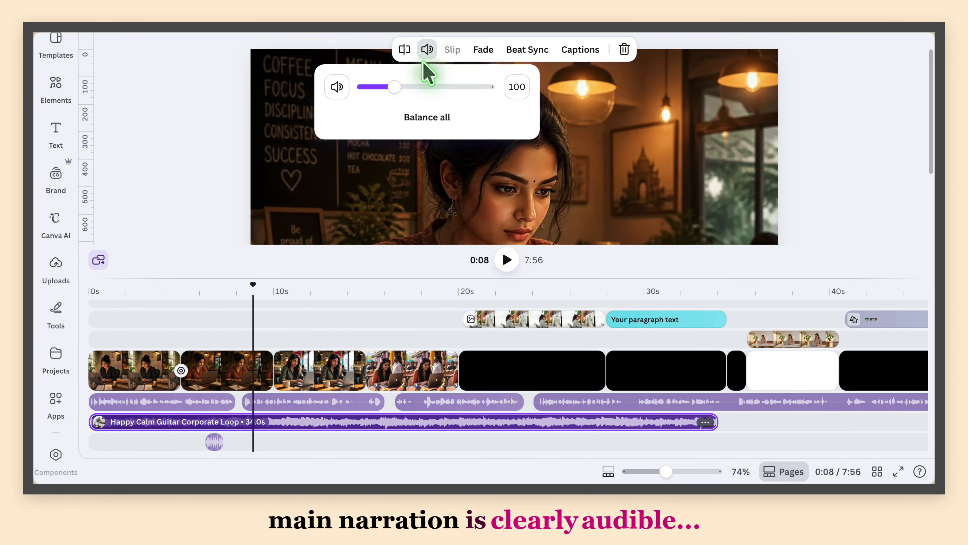
drag(376, 88, 377, 88)
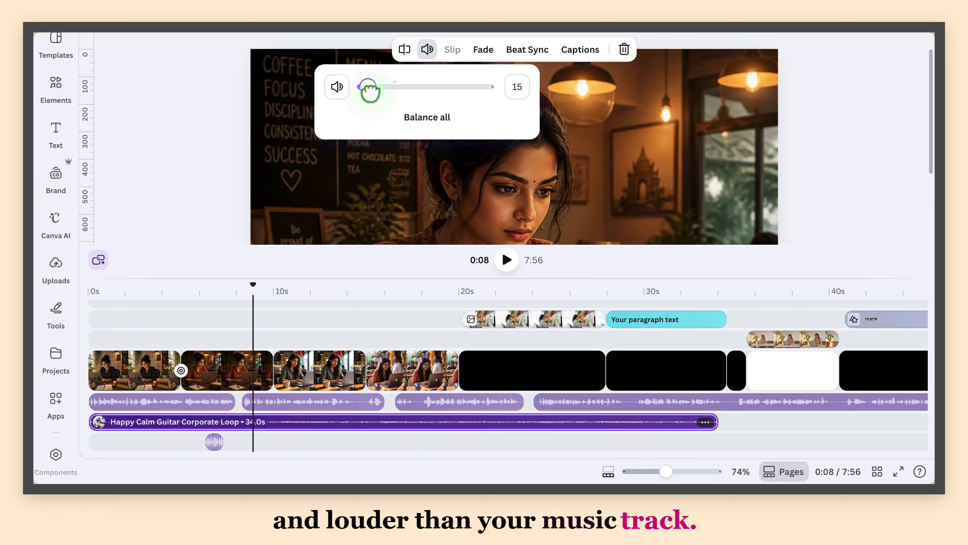
click(208, 442)
click(479, 49)
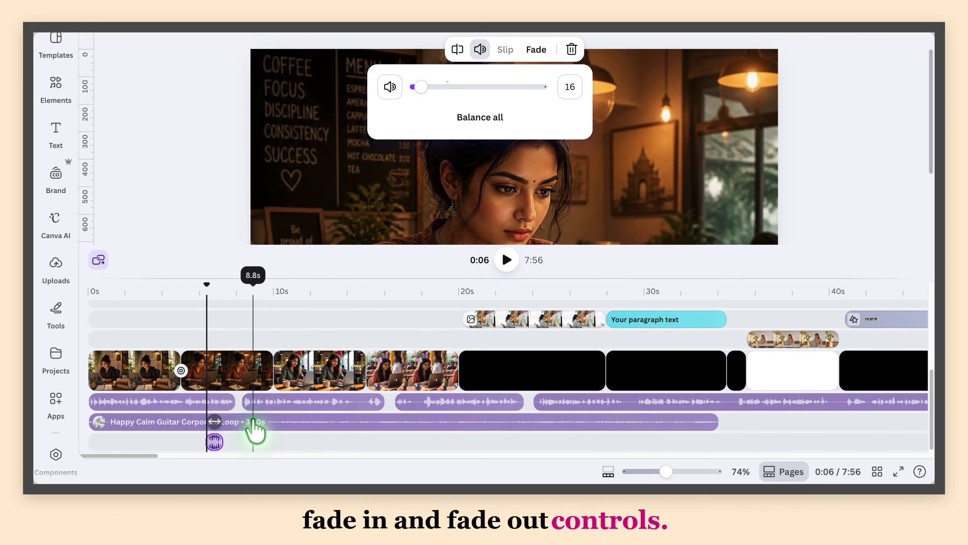
Step: Set the guitar music's fade-in to 5.0 seconds and raise its fade-out to the maximum
click(254, 424)
click(484, 50)
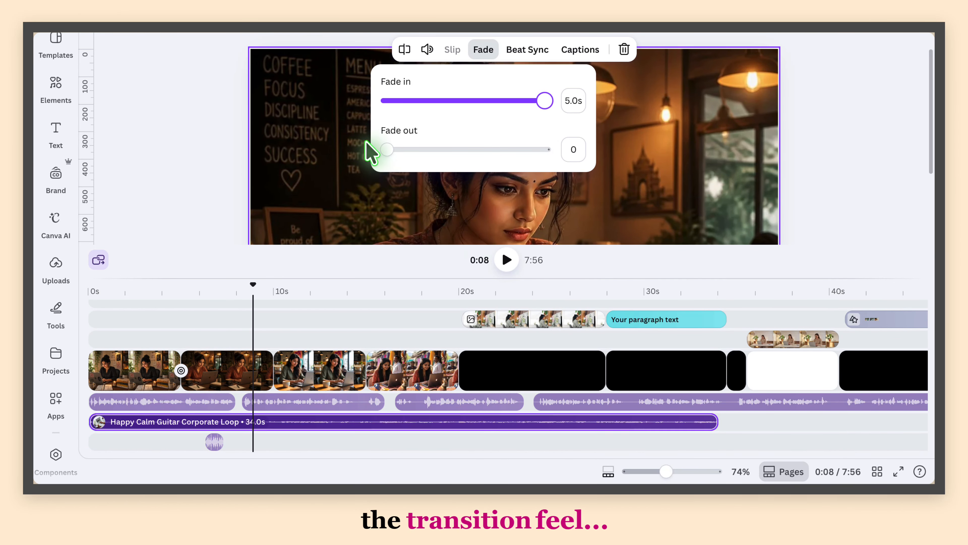
drag(387, 149, 590, 151)
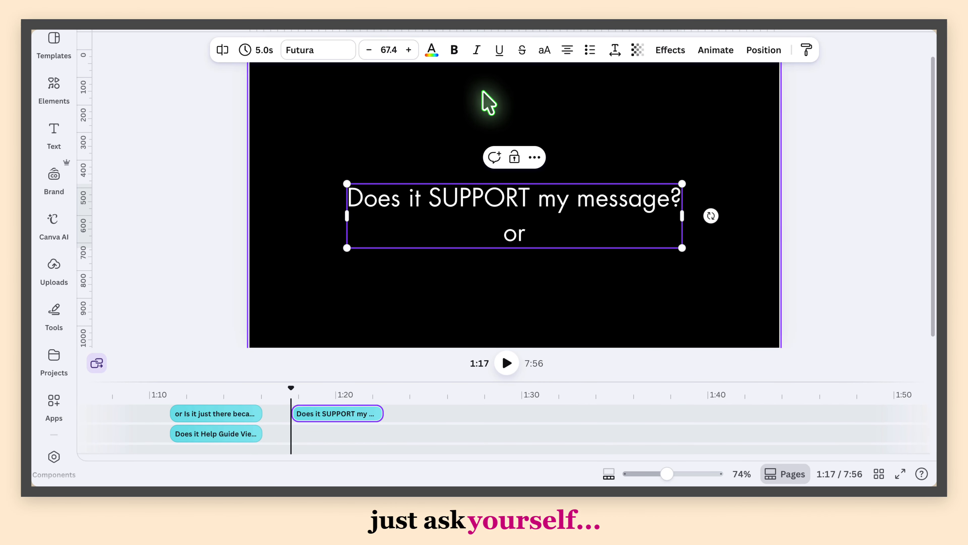
Step: Add the line "Is it just adding NOISE?" to the text at 1:17 and complete the text at 1:25 as "MUSIC is OPTIONAL"
key(Return)
text(Is it just adding NOISE?)
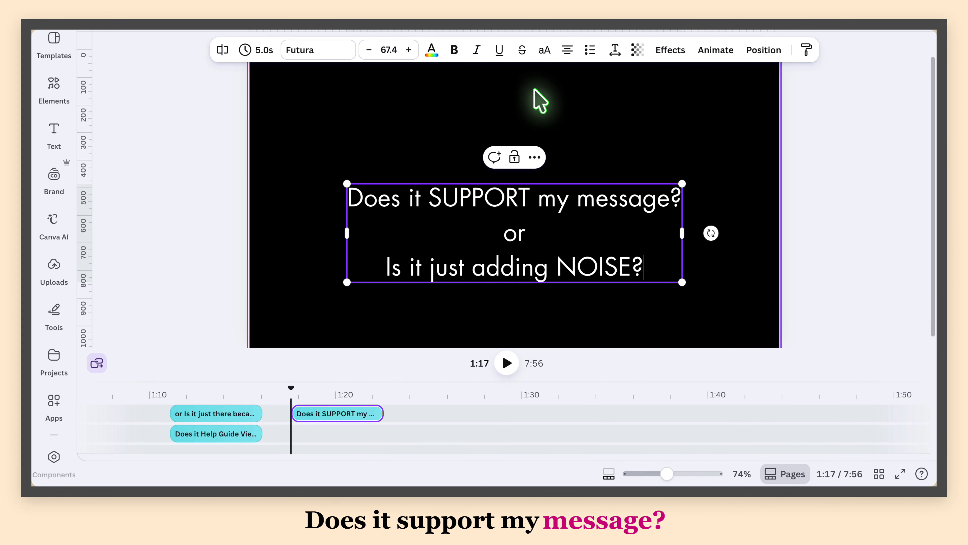
click(536, 98)
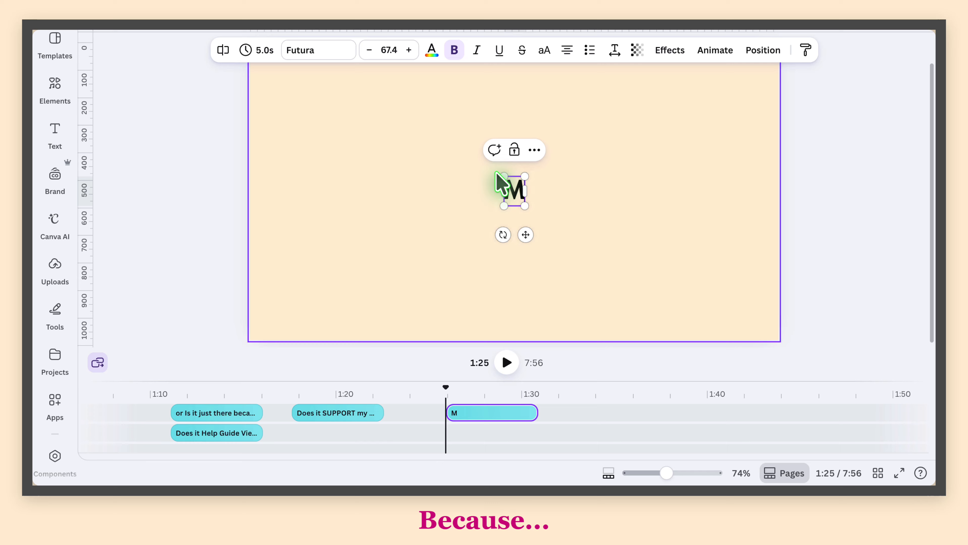
text(USIC is OPTIONAL)
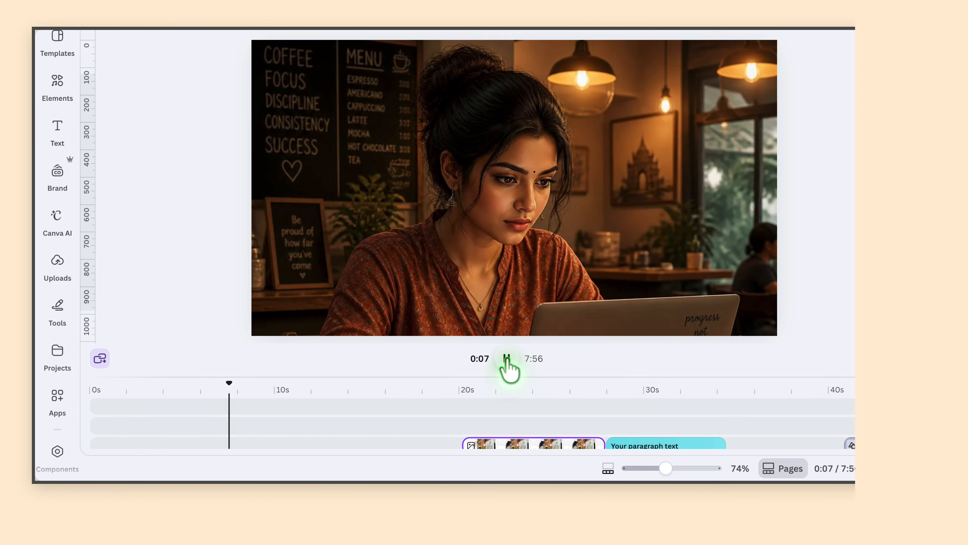
Step: Stop the timeline preview and play the whole video in full screen from the beginning
click(506, 358)
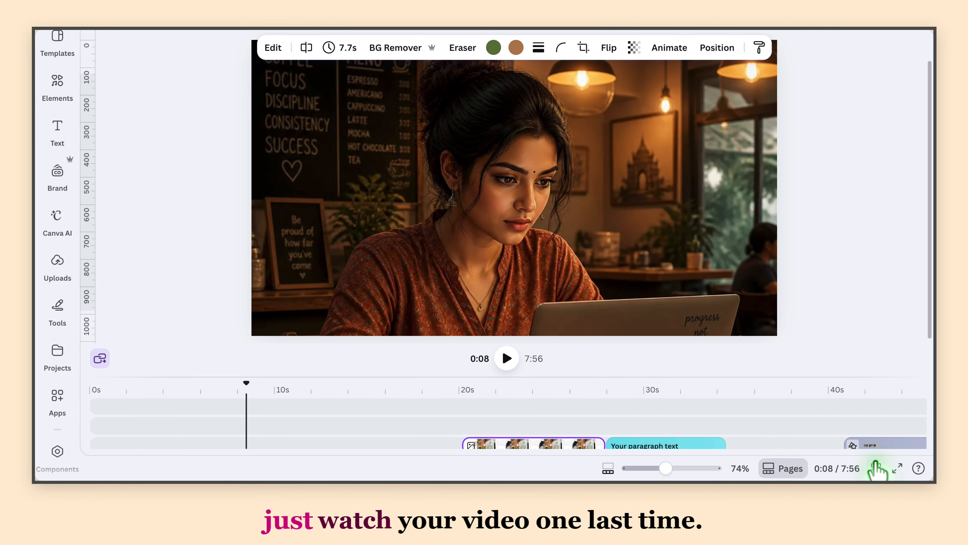
click(897, 468)
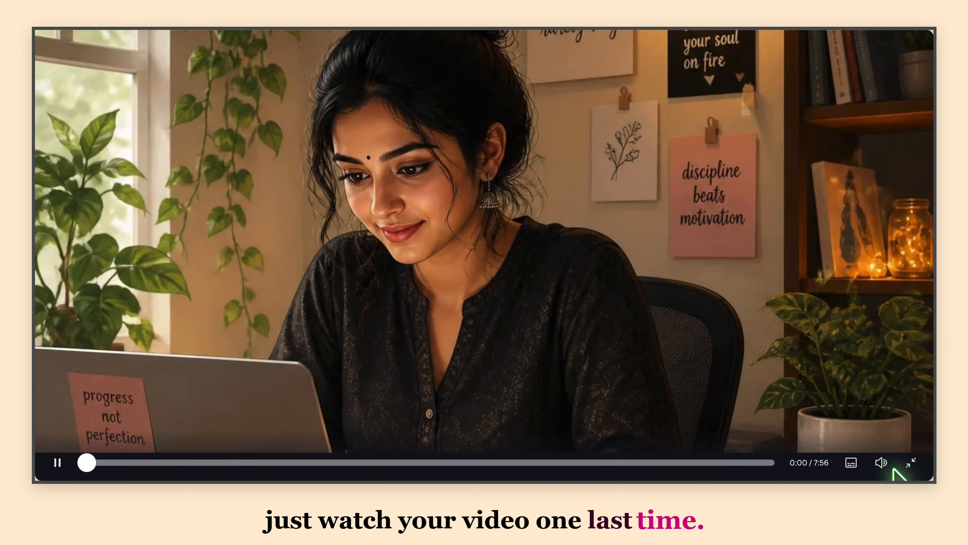